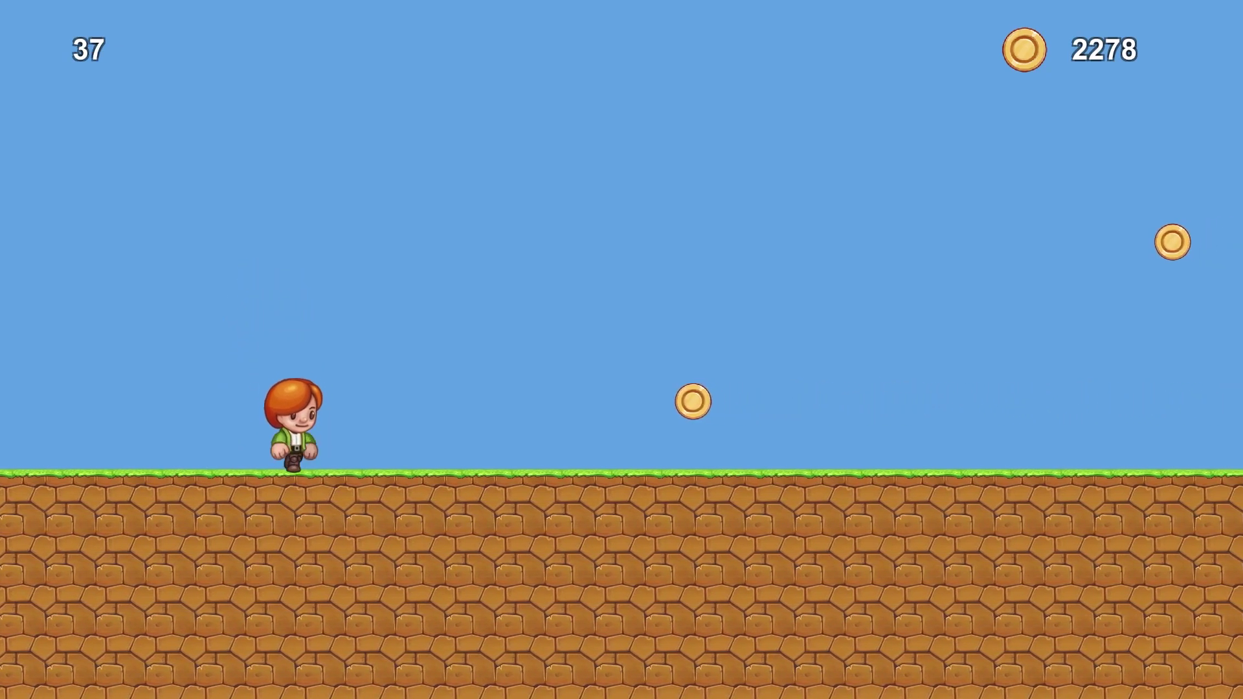
pyautogui.press('space')
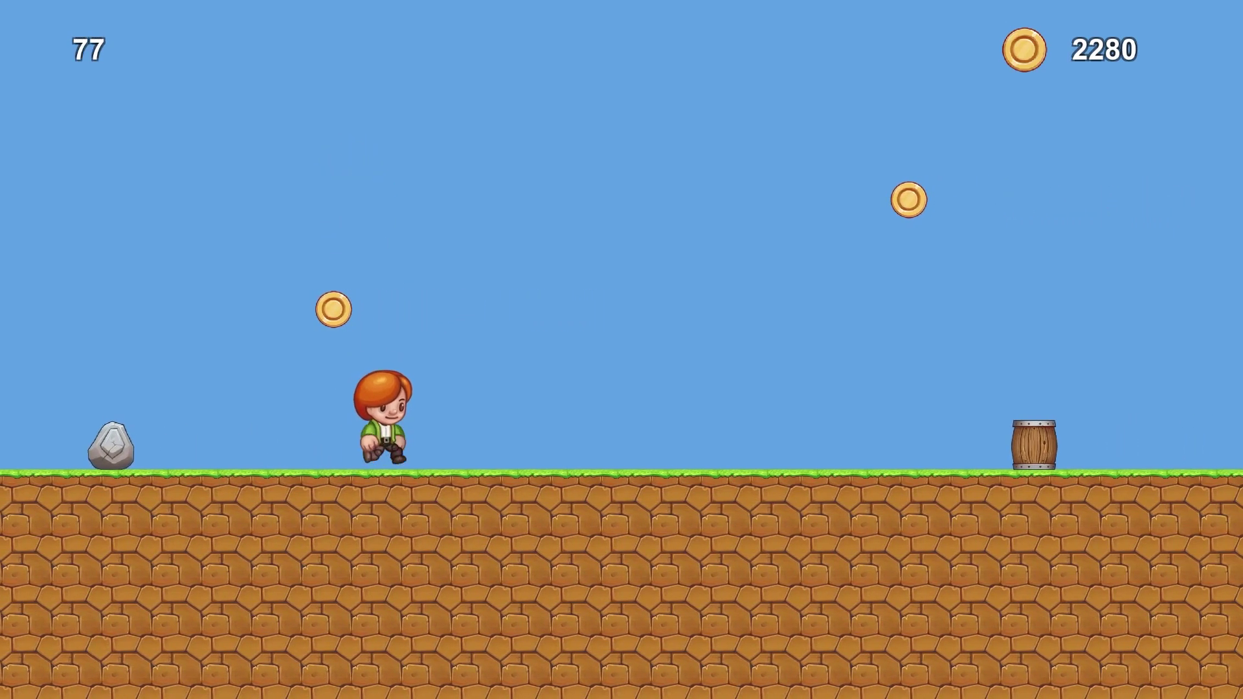
pyautogui.press('space')
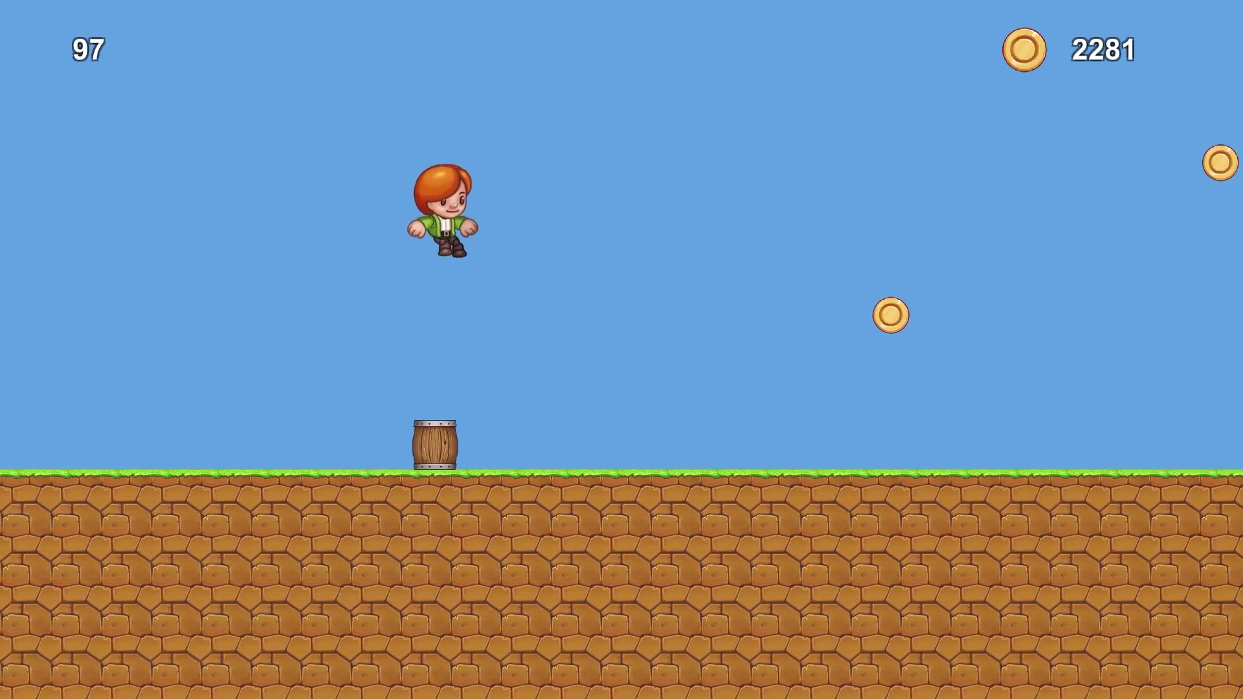
pyautogui.press('space')
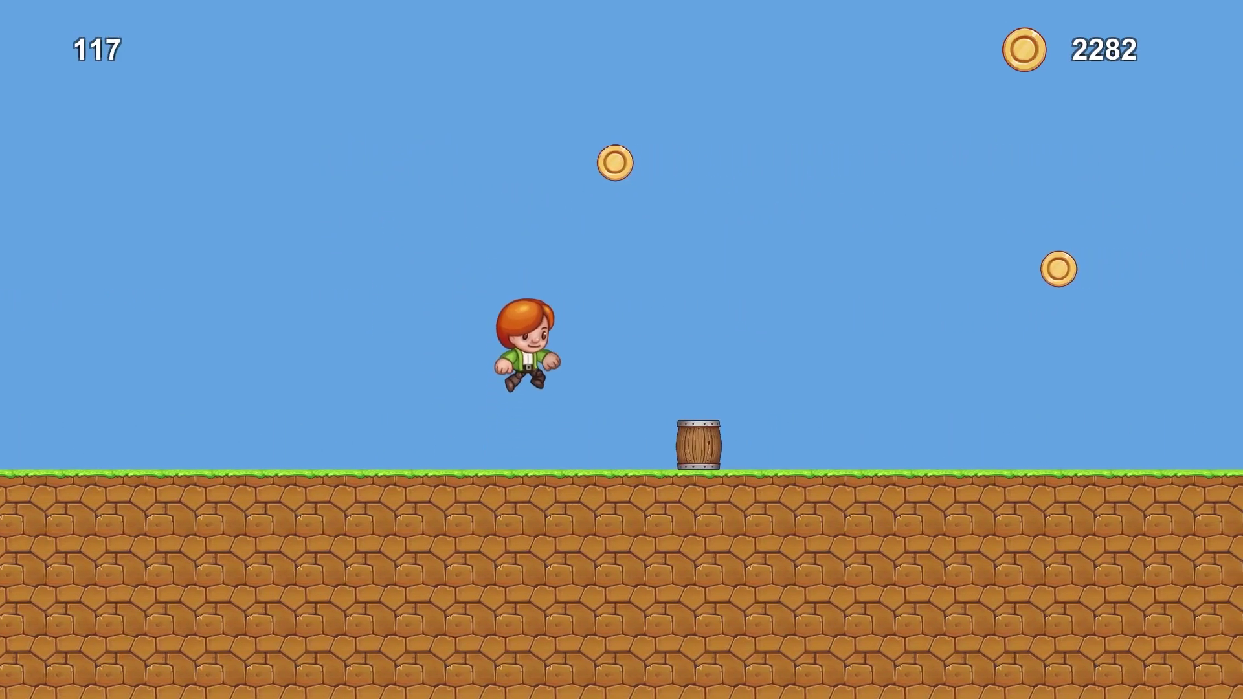
pyautogui.press('space')
pyautogui.press('space')
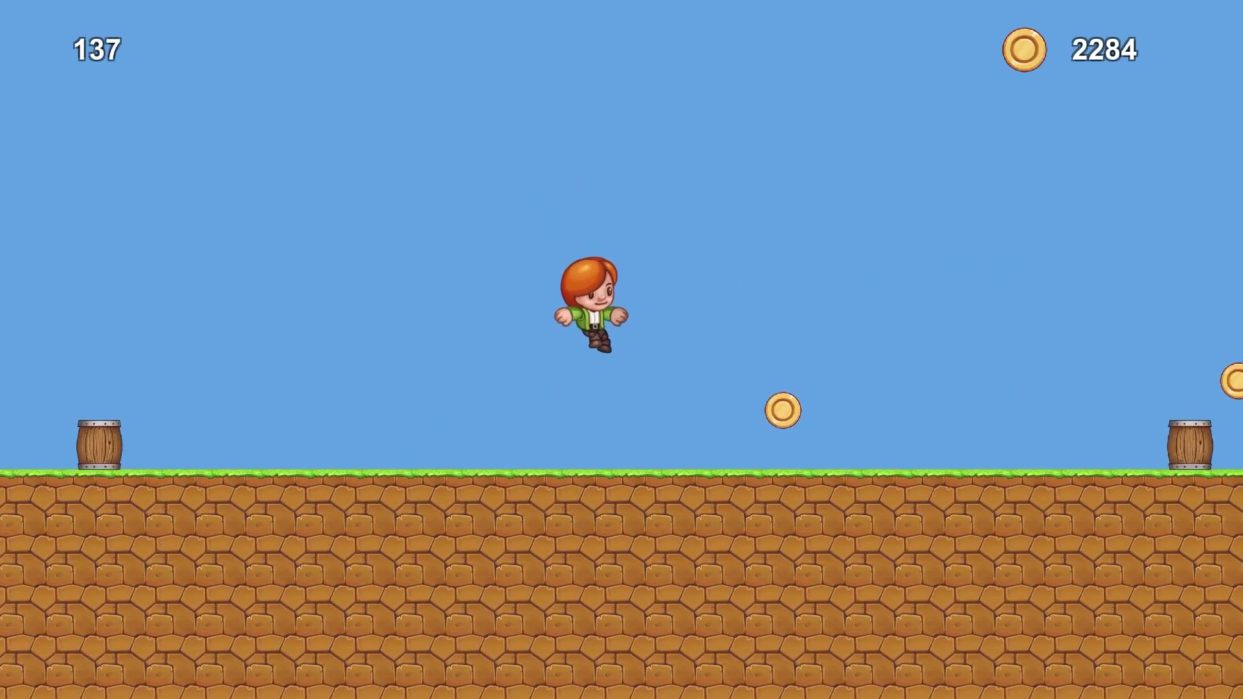
pyautogui.press('space')
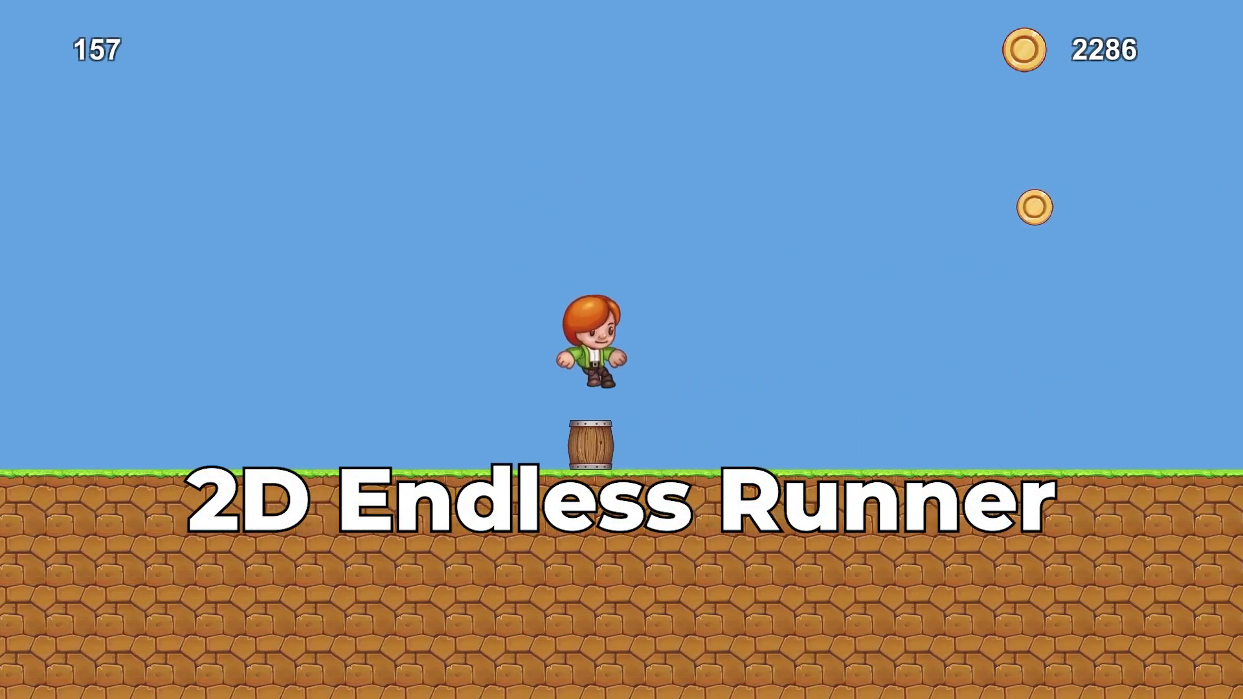
pyautogui.press('space')
pyautogui.press('space')
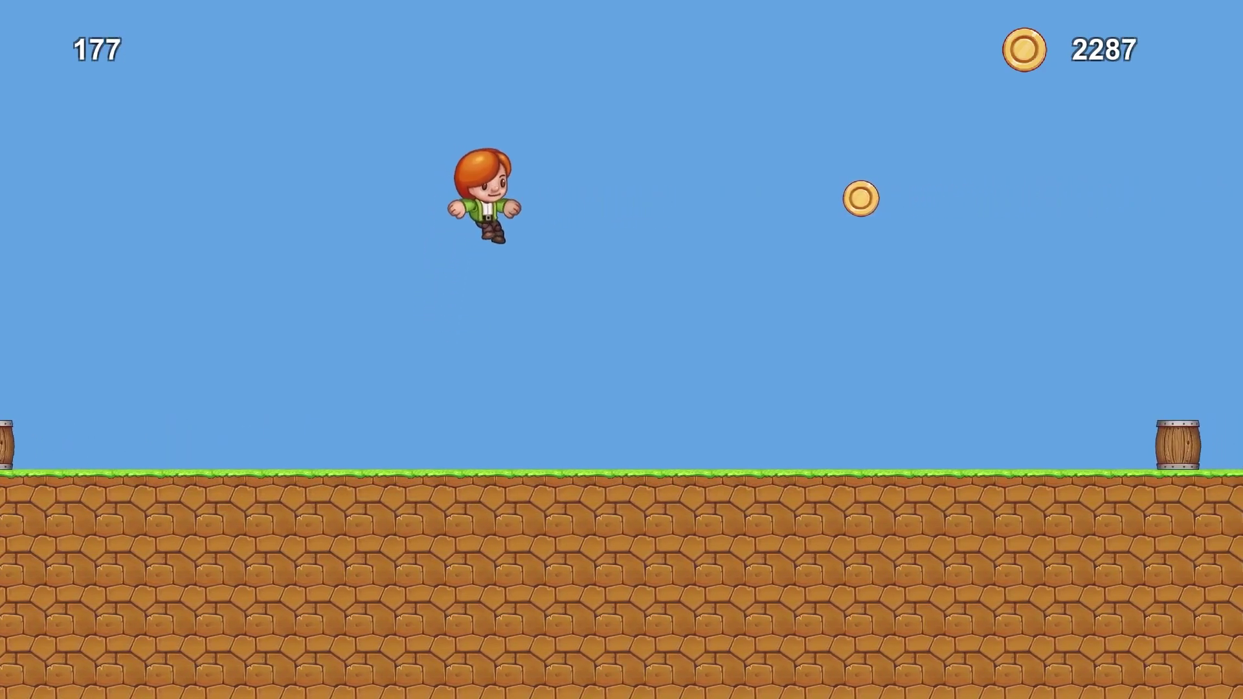
pyautogui.press('space')
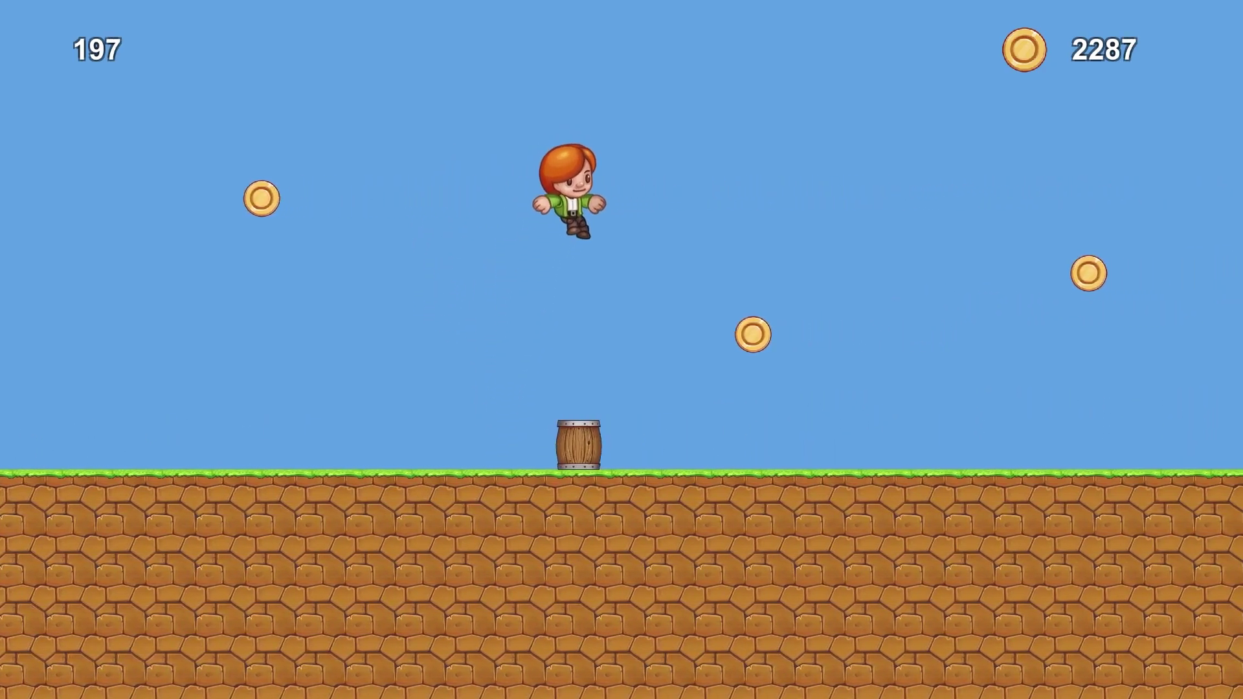
pyautogui.press('space')
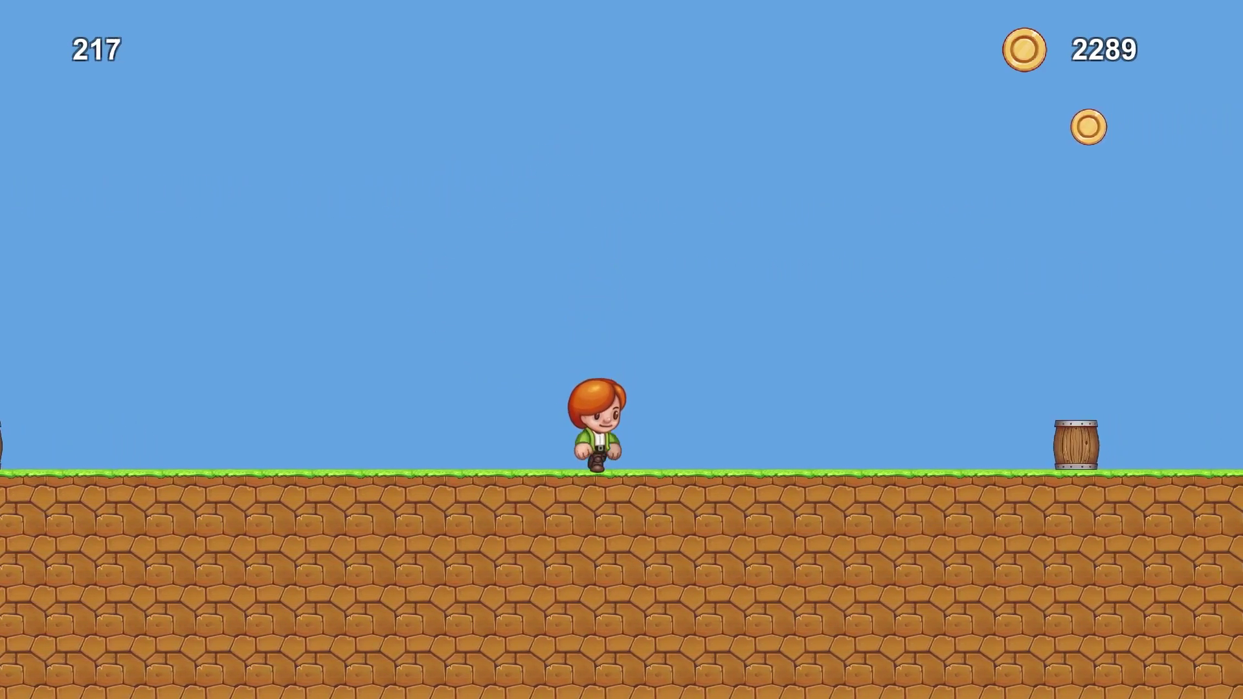
pyautogui.press('space')
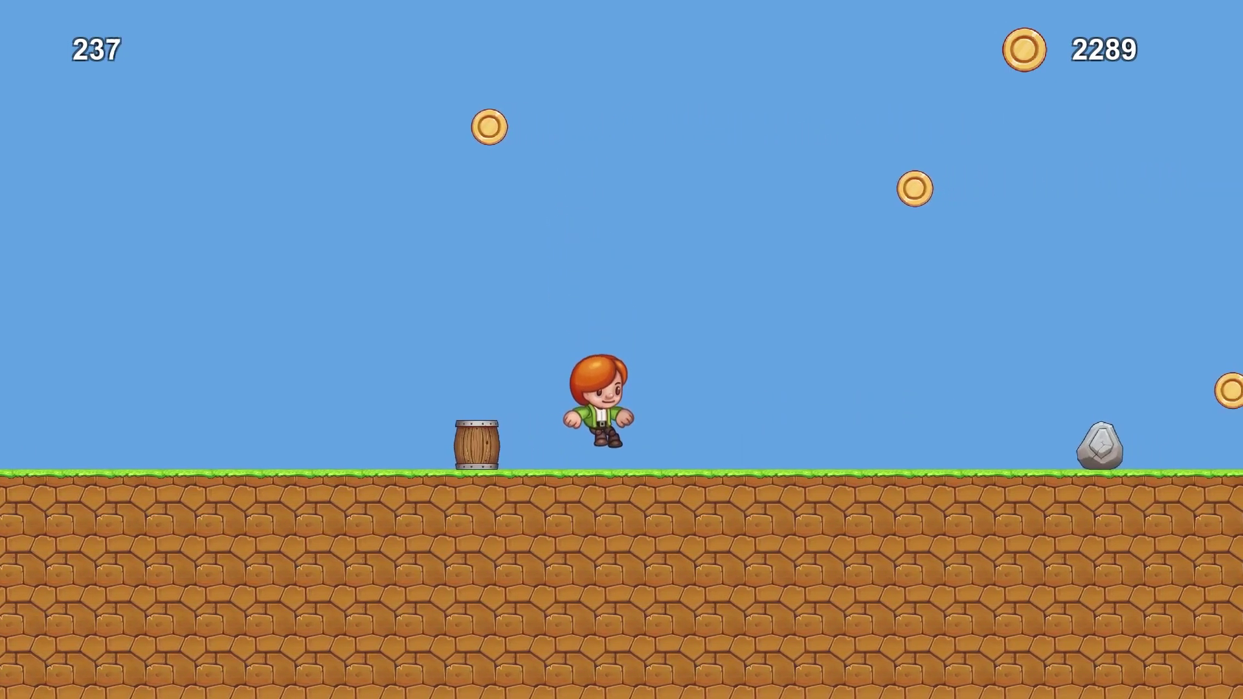
pyautogui.press('space')
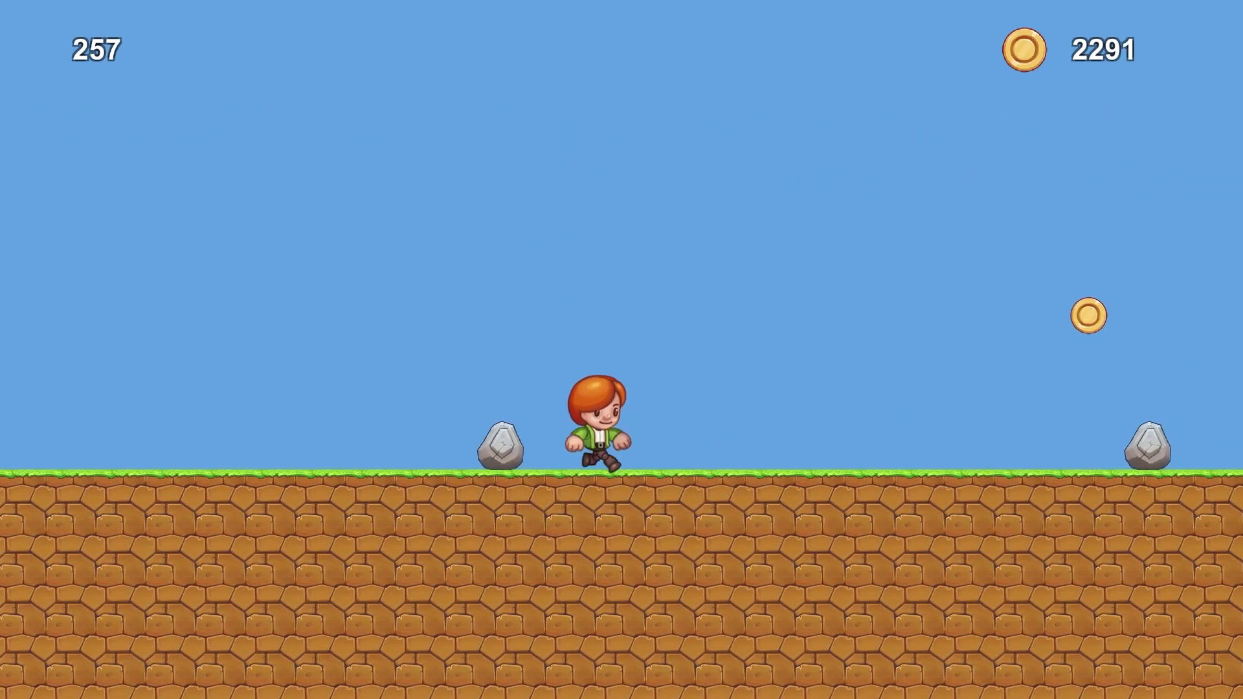
pyautogui.press('space')
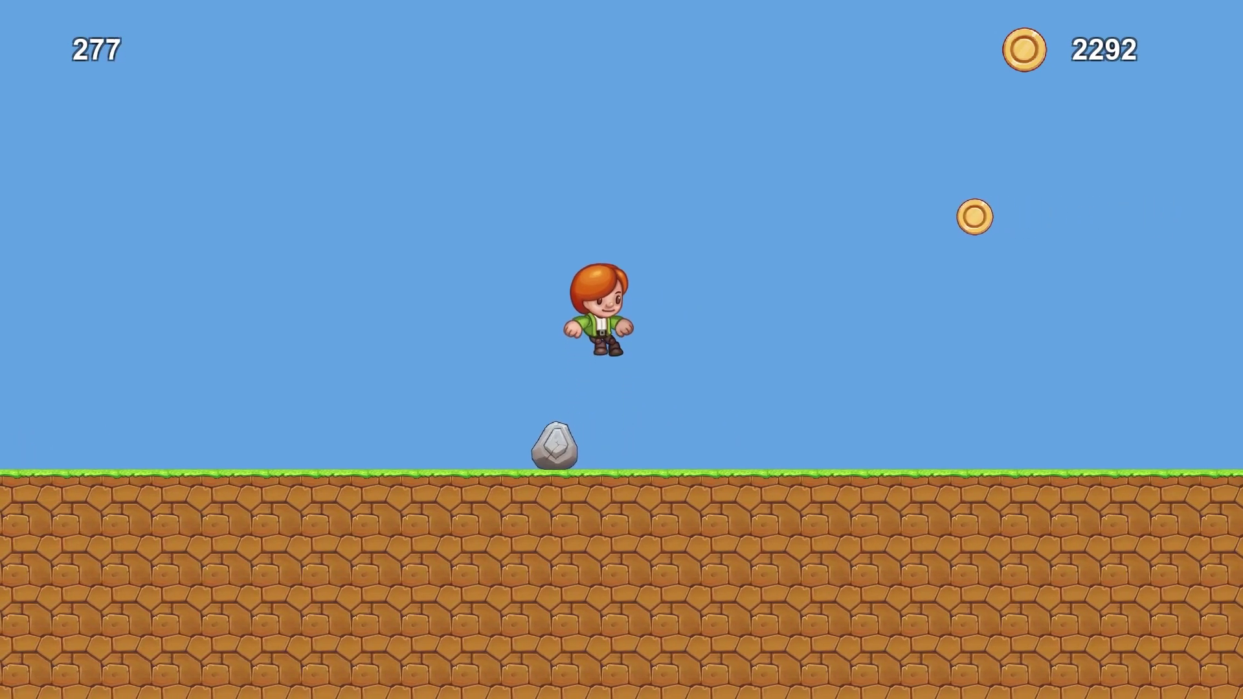
pyautogui.press('space')
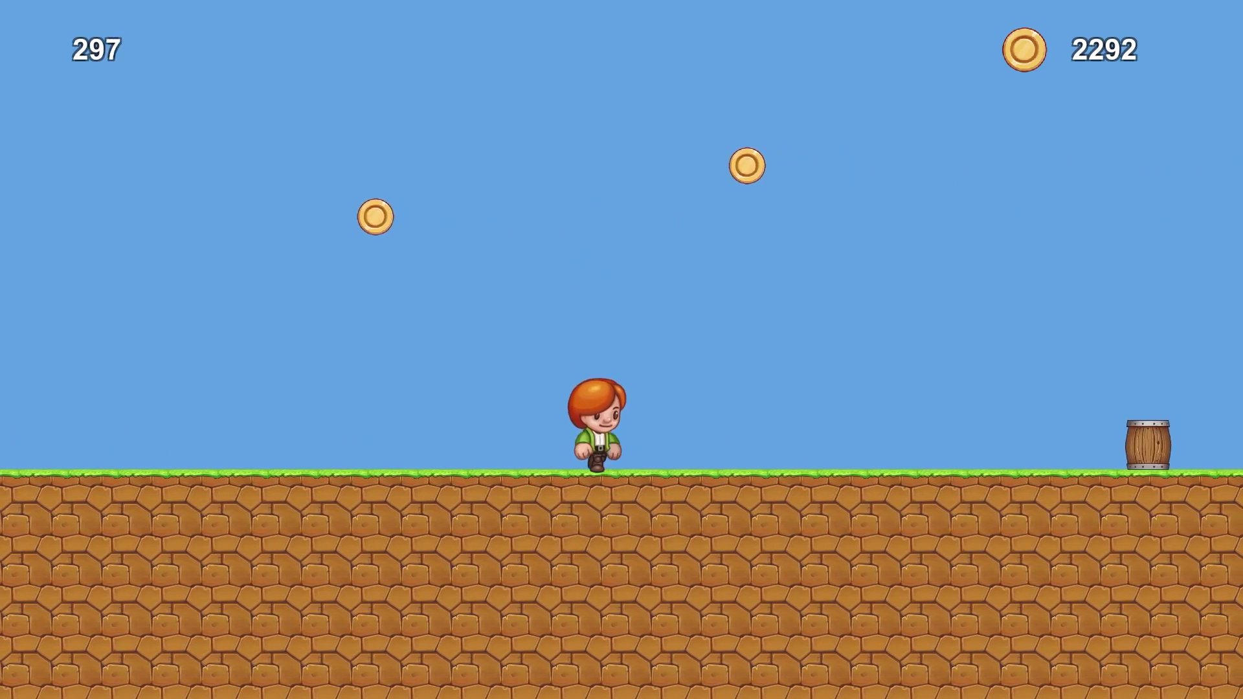
pyautogui.press('space')
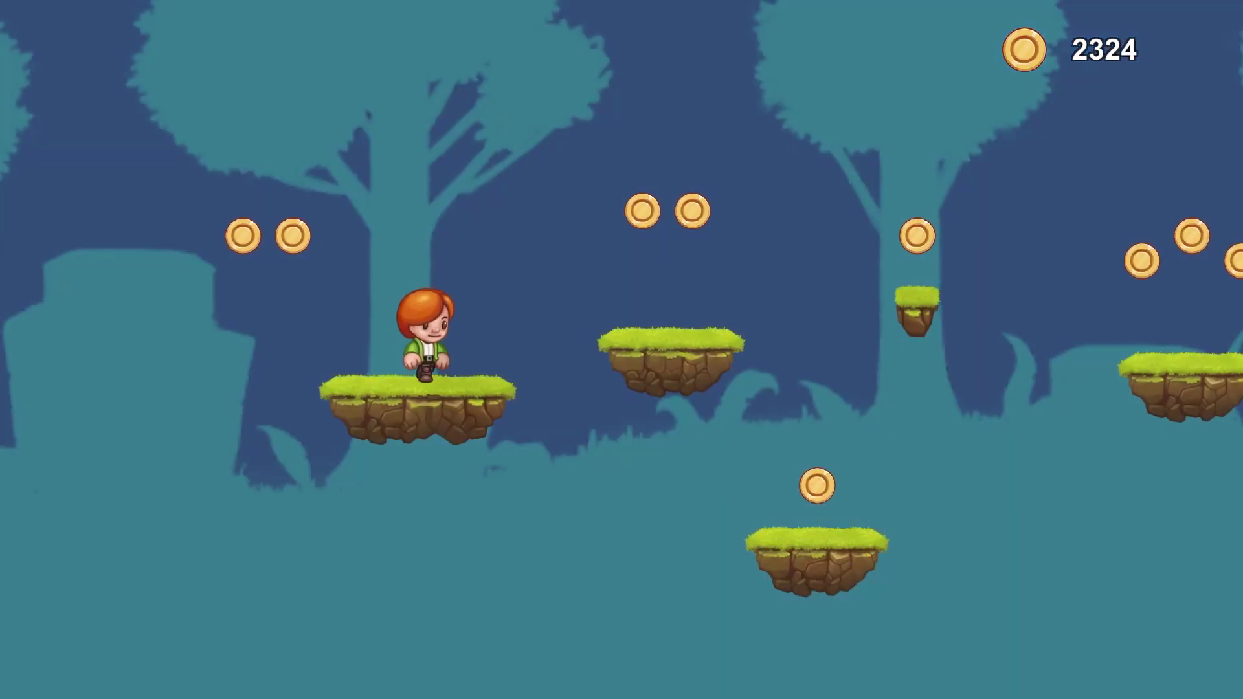
pyautogui.press('space')
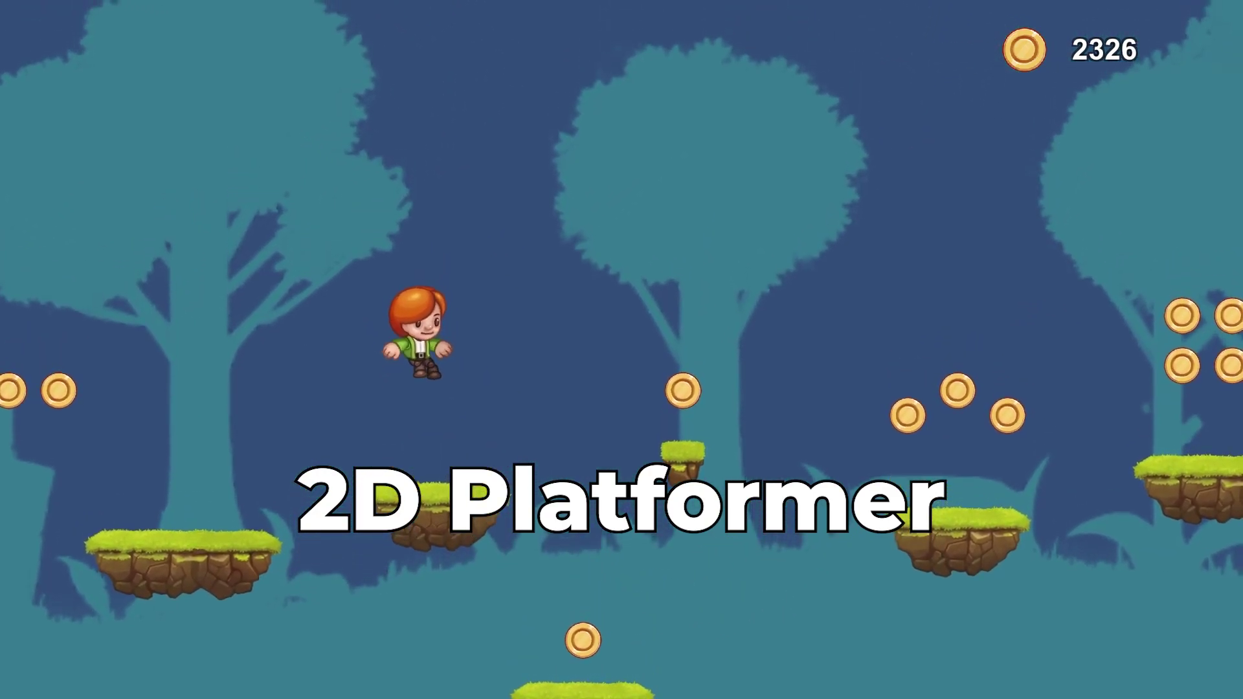
pyautogui.press('space')
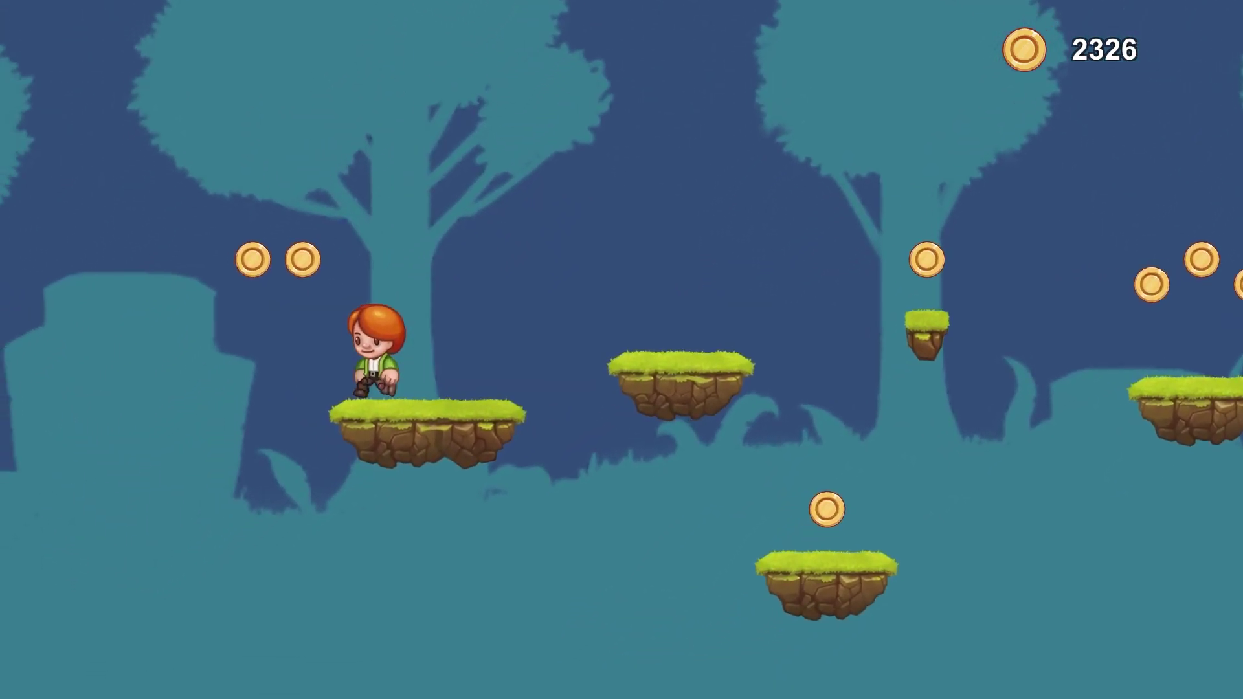
pyautogui.press('space')
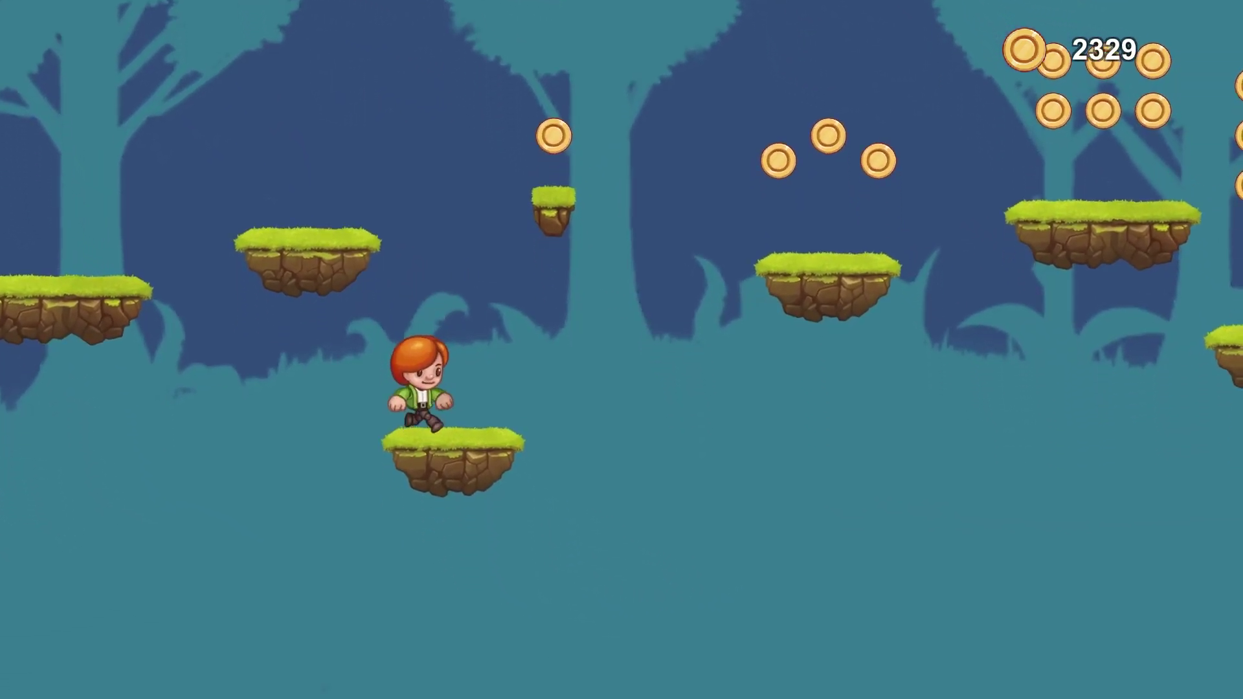
pyautogui.press('space')
pyautogui.press('space')
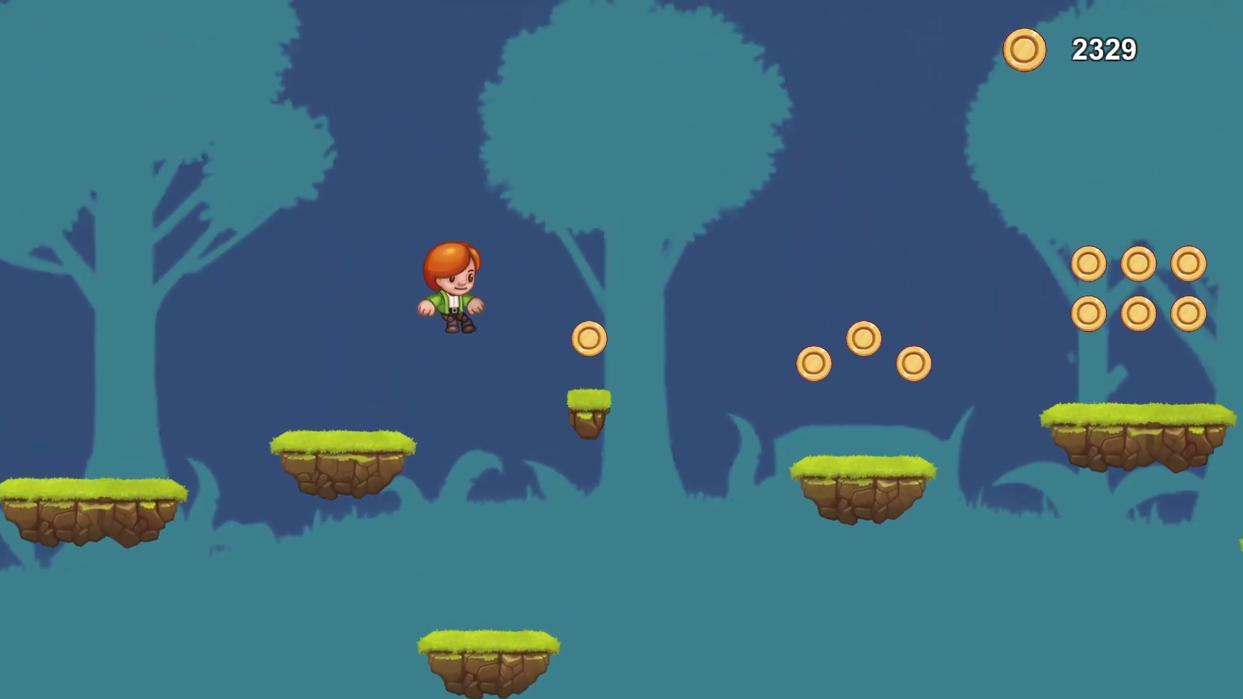
pyautogui.press('space')
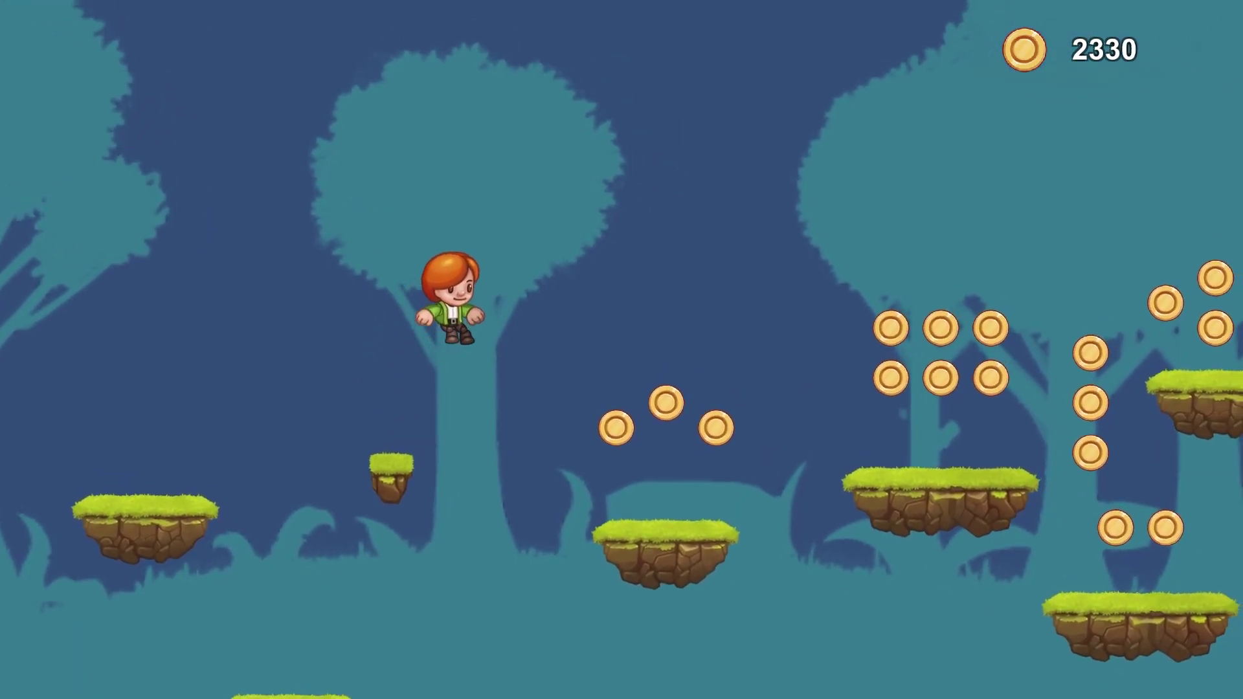
pyautogui.press('space')
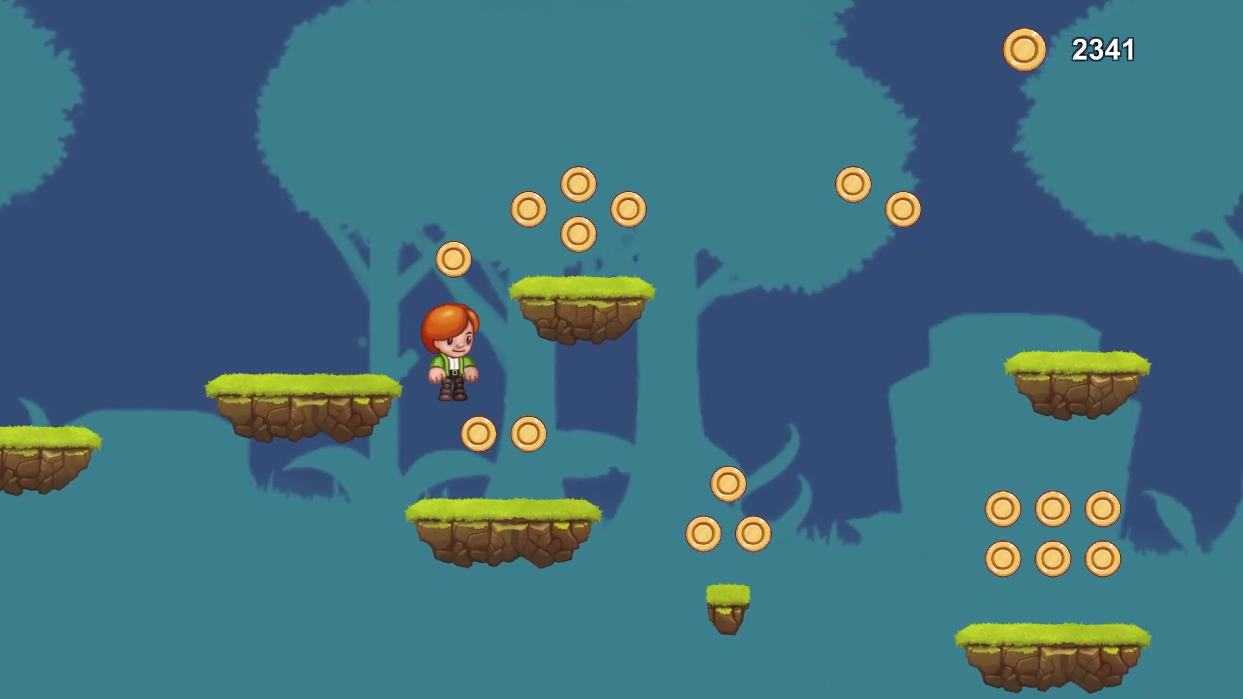
pyautogui.press('space')
pyautogui.press('space')
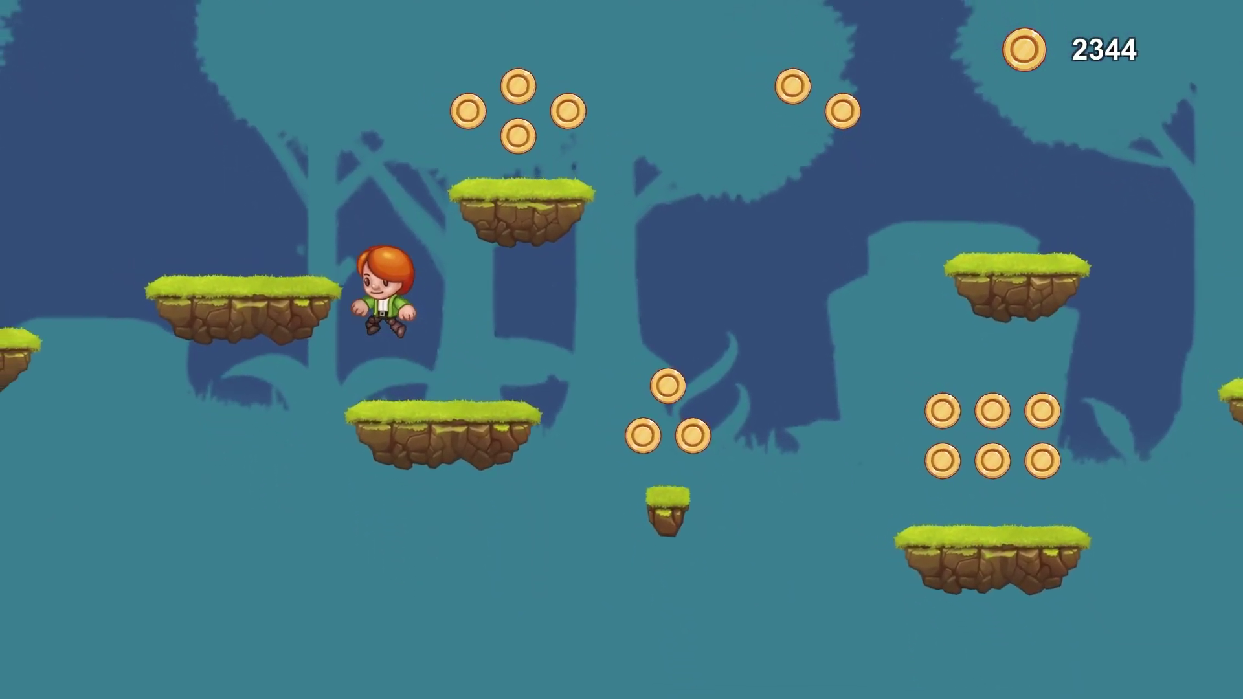
pyautogui.press('space')
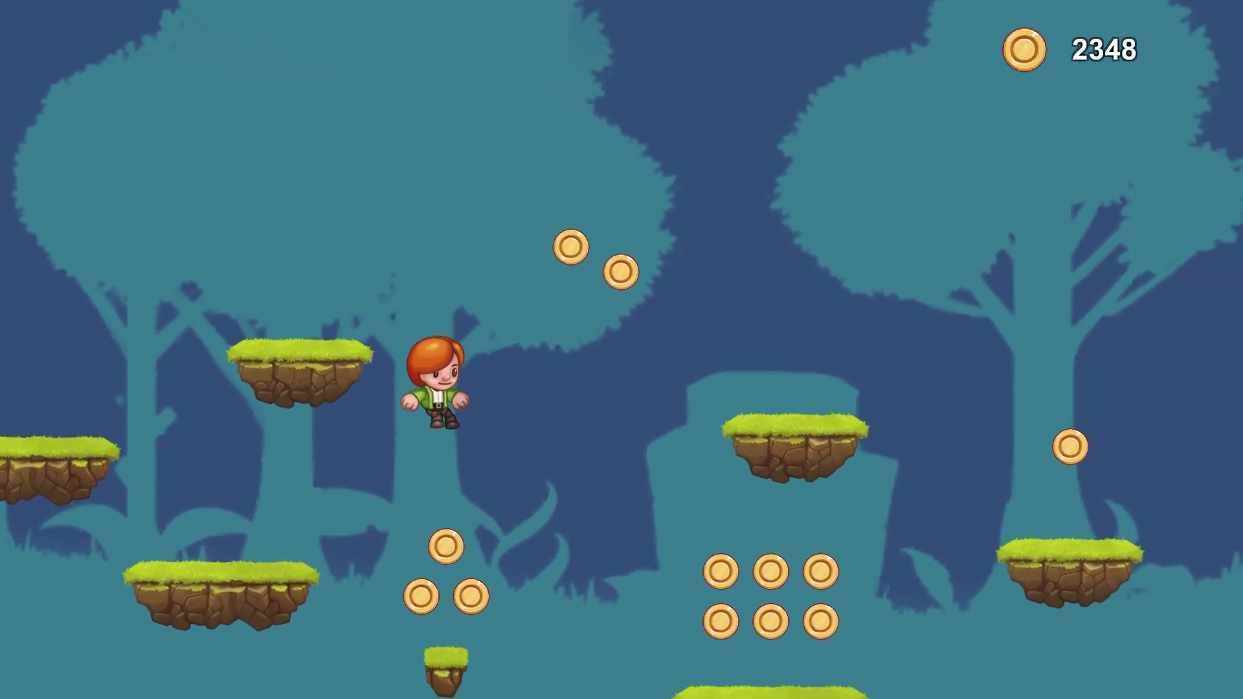
pyautogui.press('space')
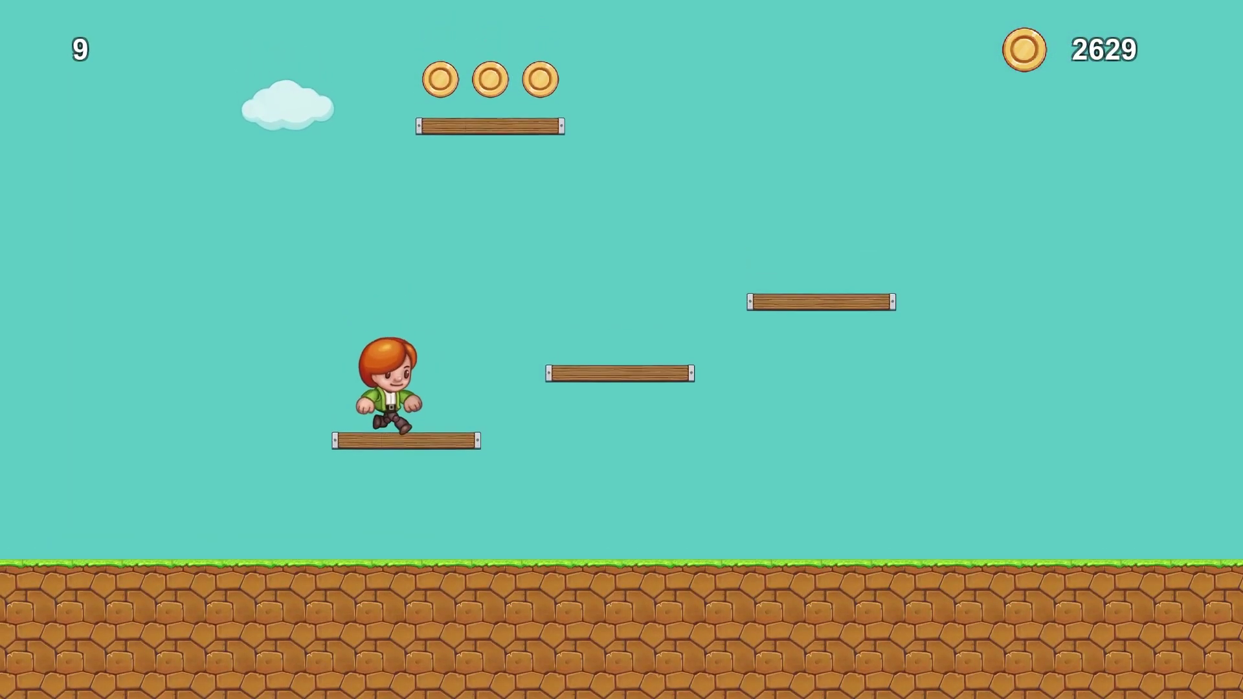
pyautogui.press('space')
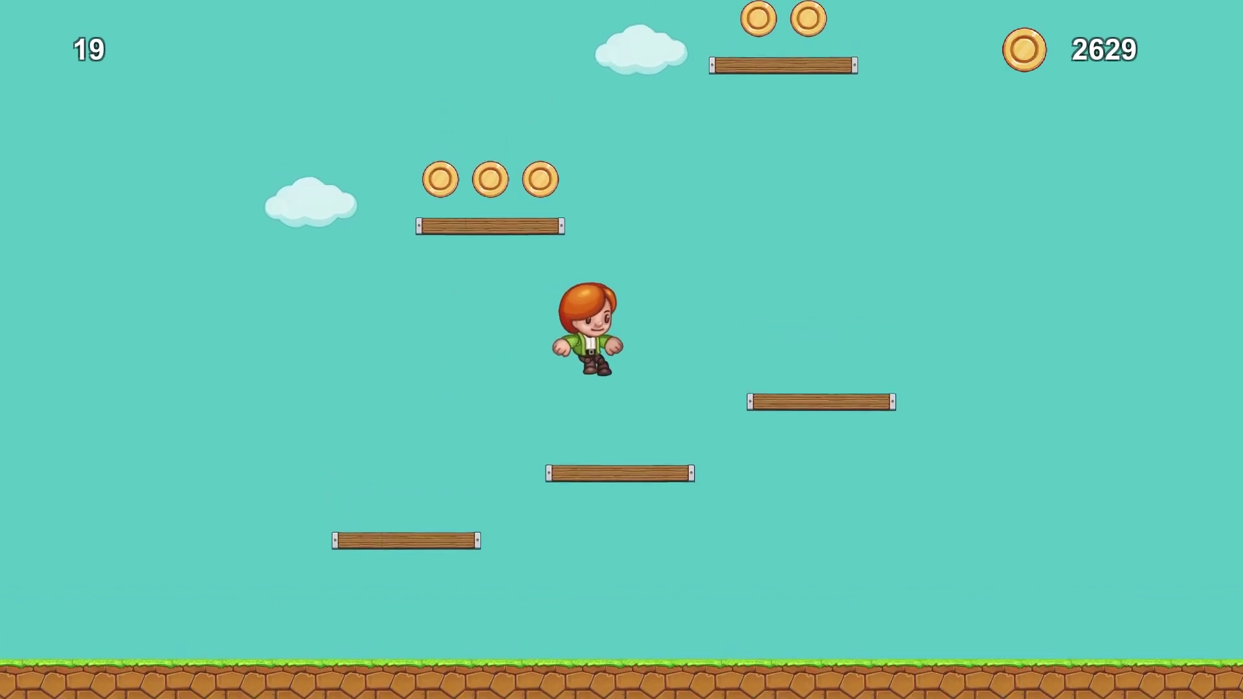
pyautogui.press('Right')
pyautogui.press('space')
pyautogui.press('Left')
pyautogui.press('space')
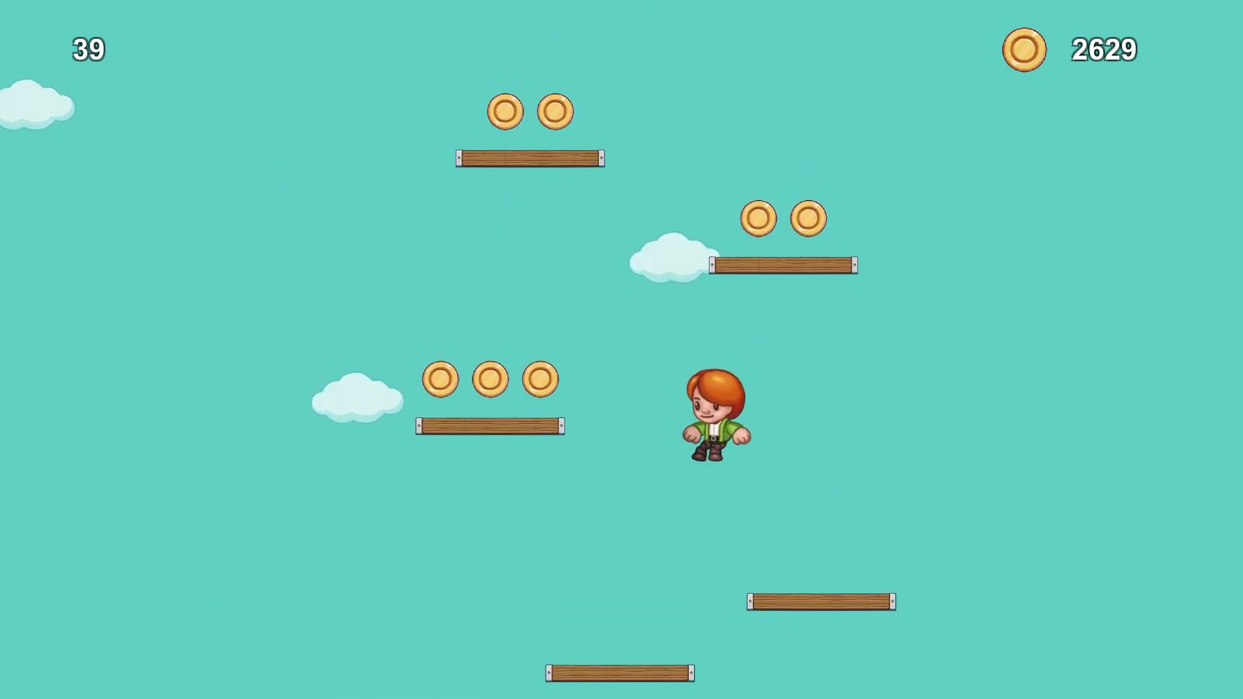
pyautogui.press('Right')
pyautogui.press('space')
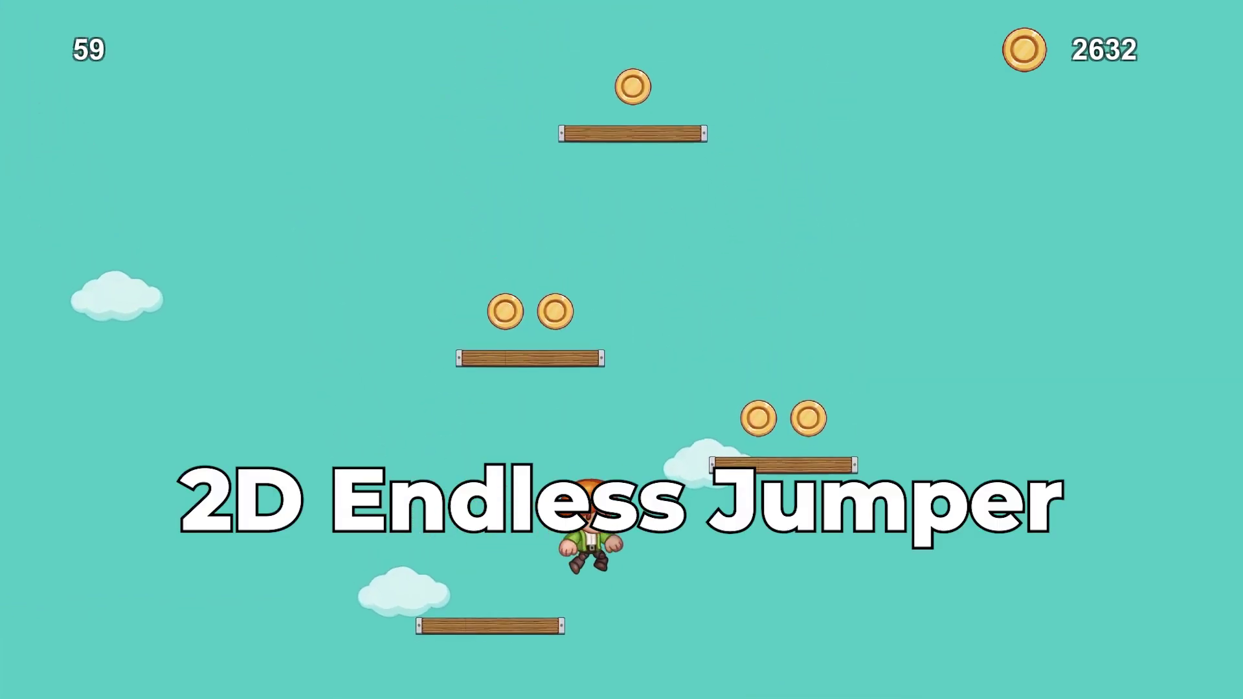
pyautogui.press('Left')
pyautogui.press('space')
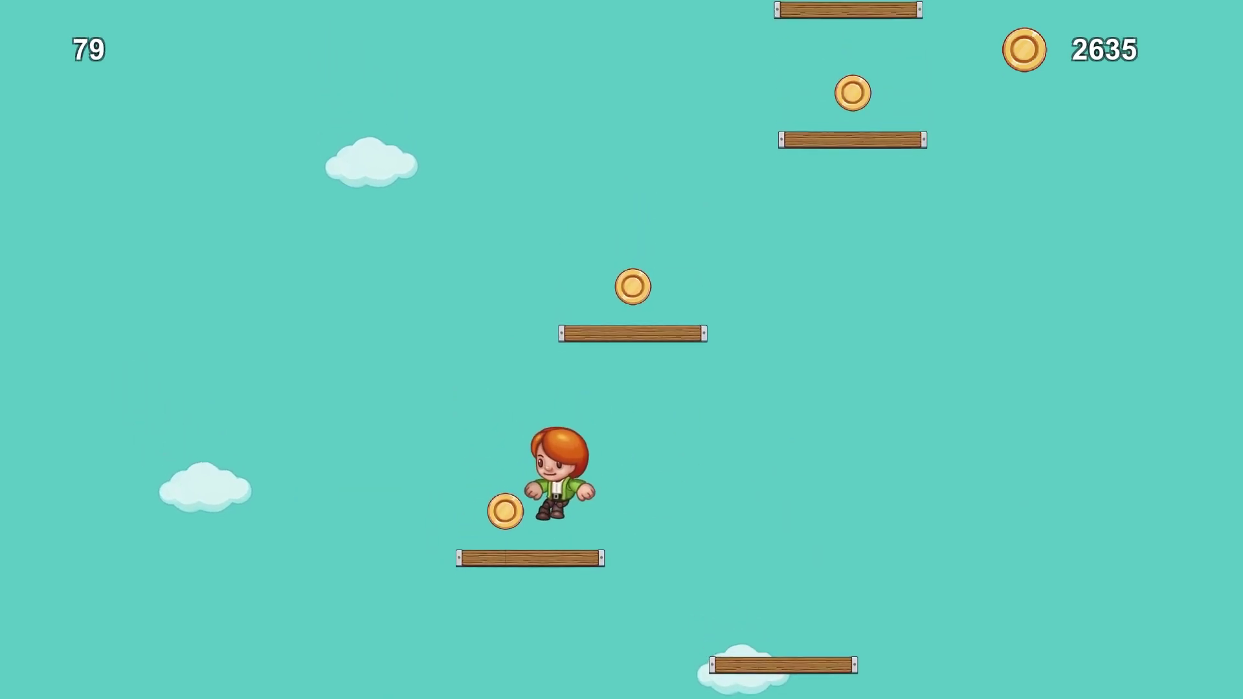
pyautogui.press('space')
pyautogui.press('Right')
pyautogui.press('space')
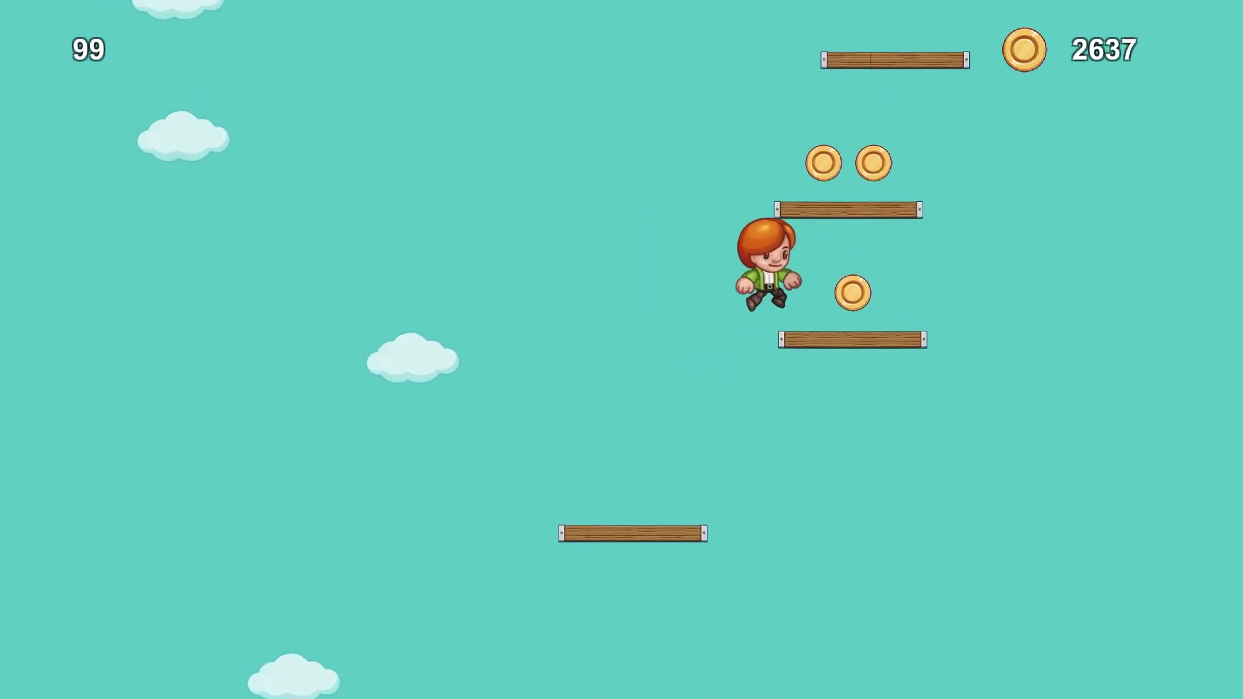
pyautogui.press('space')
pyautogui.press('Left')
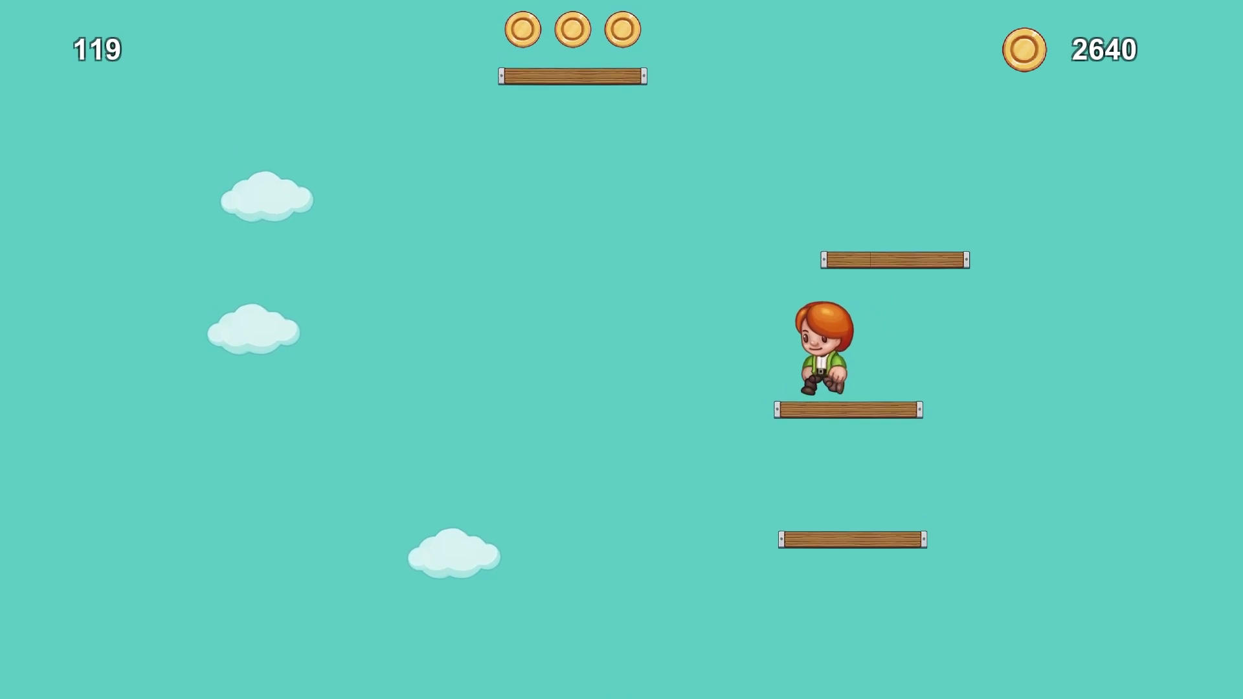
pyautogui.press('space')
pyautogui.press('Right')
pyautogui.press('Left')
pyautogui.press('space')
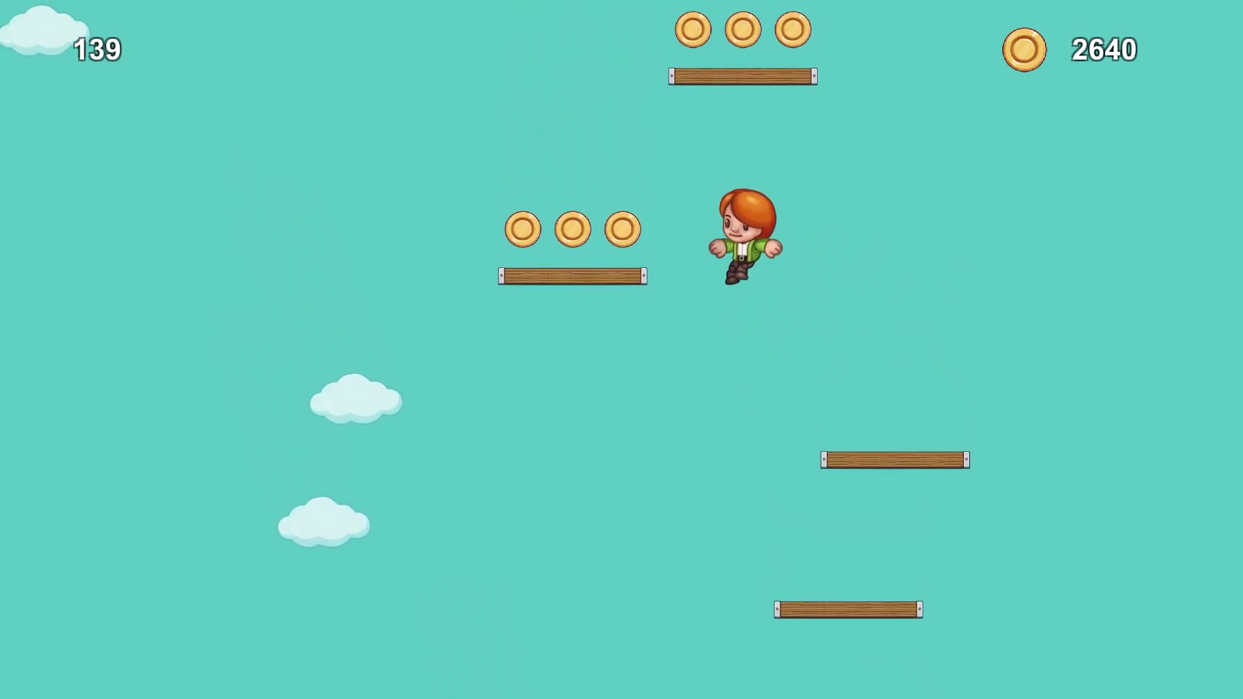
pyautogui.press('Left')
pyautogui.press('Right')
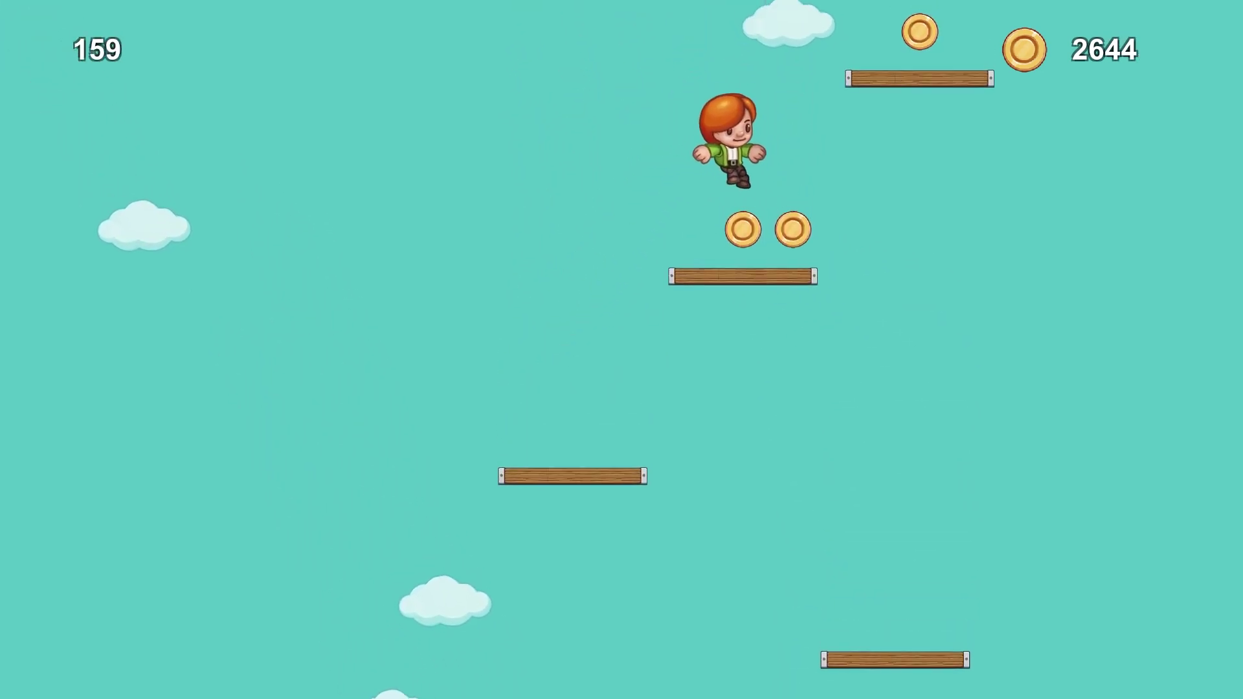
pyautogui.press('Left')
pyautogui.press('space')
pyautogui.press('Right')
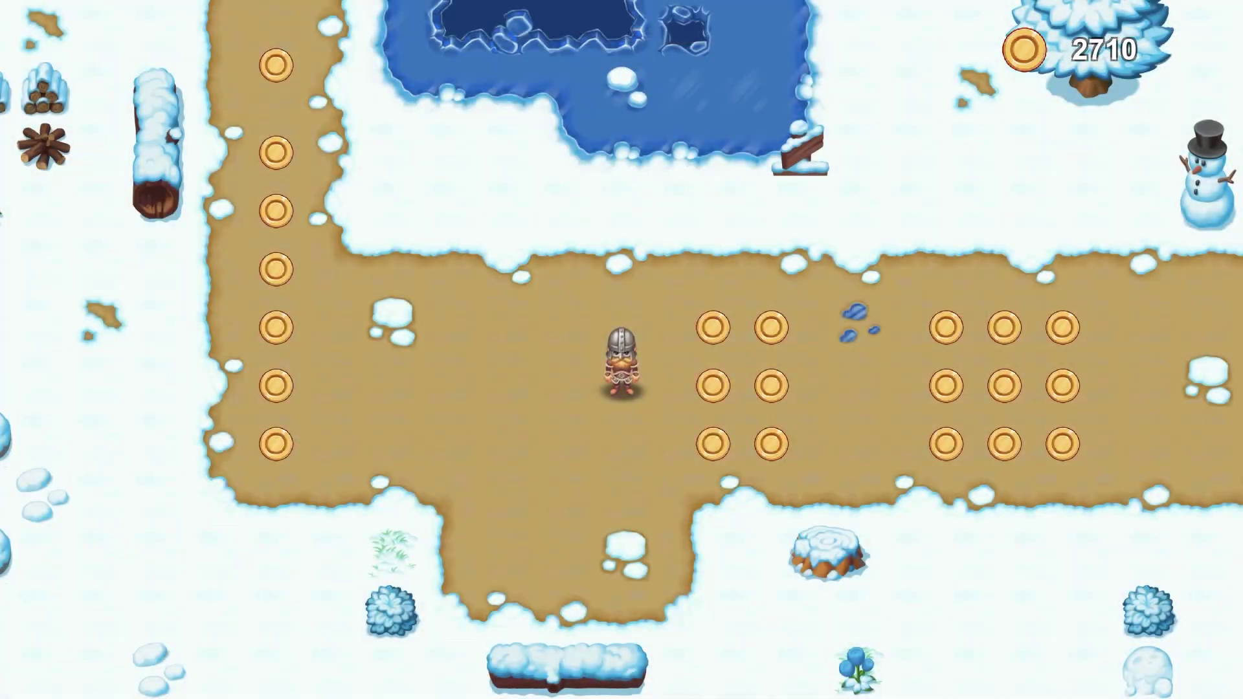
pyautogui.press('Right')
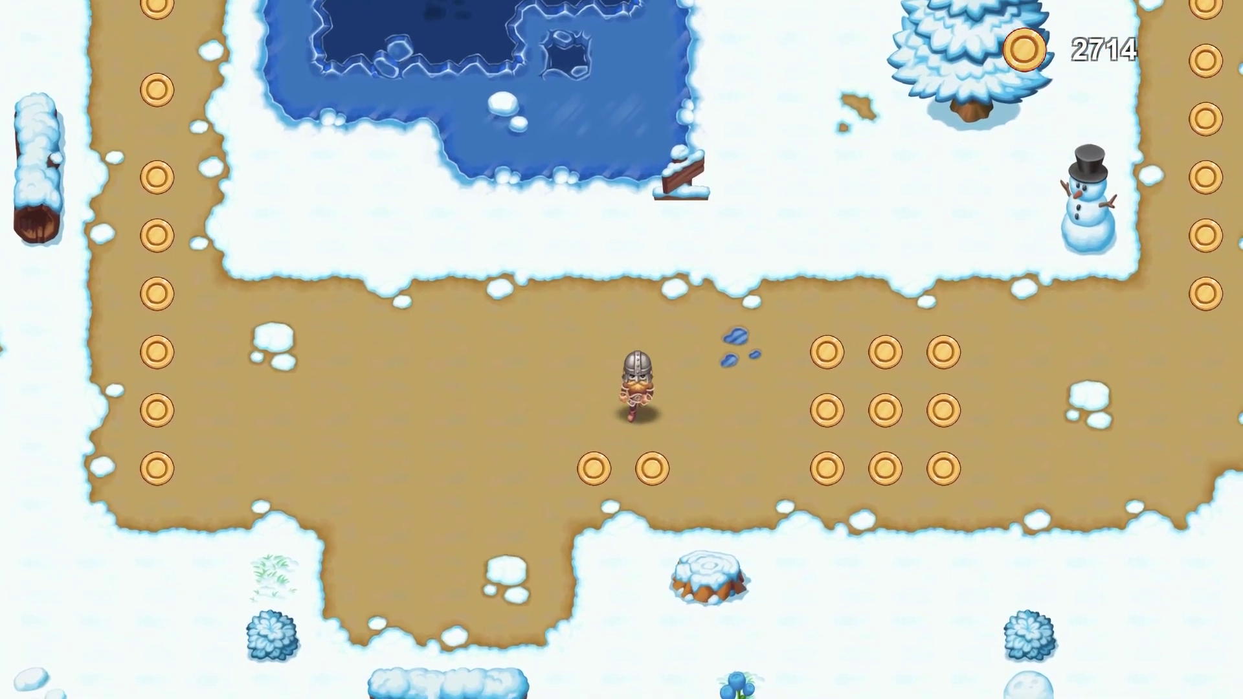
pyautogui.press('Left')
pyautogui.press('Down')
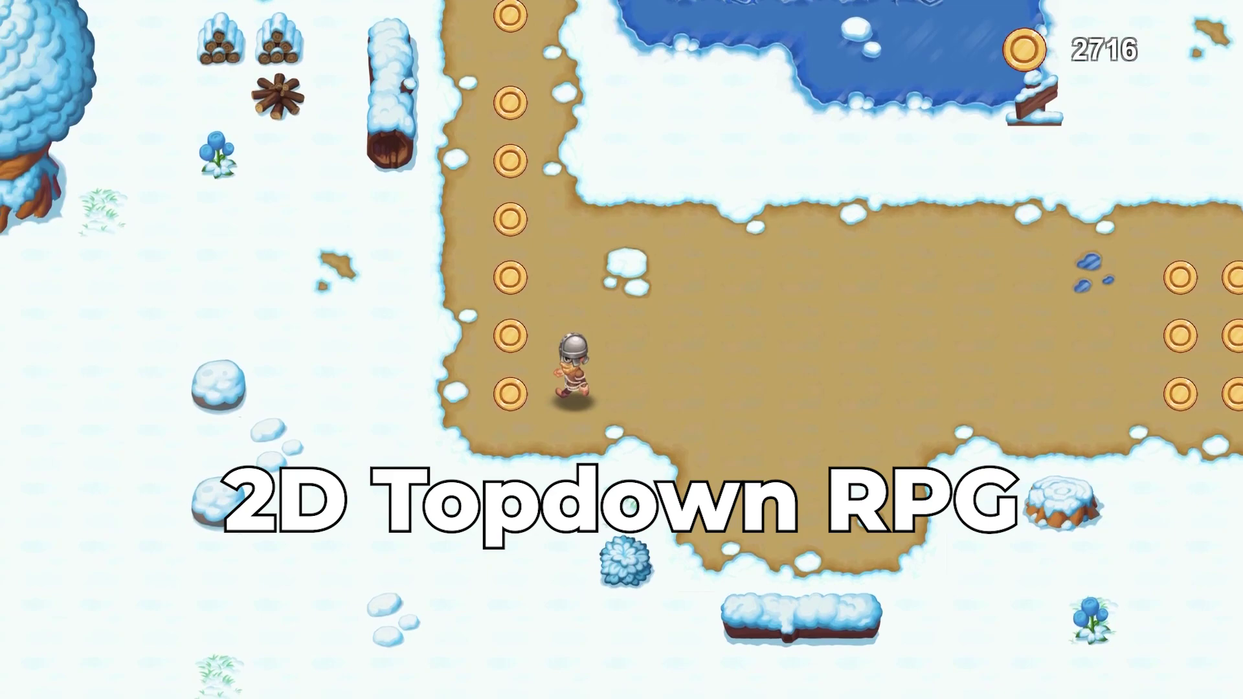
pyautogui.press('Left')
pyautogui.press('Up')
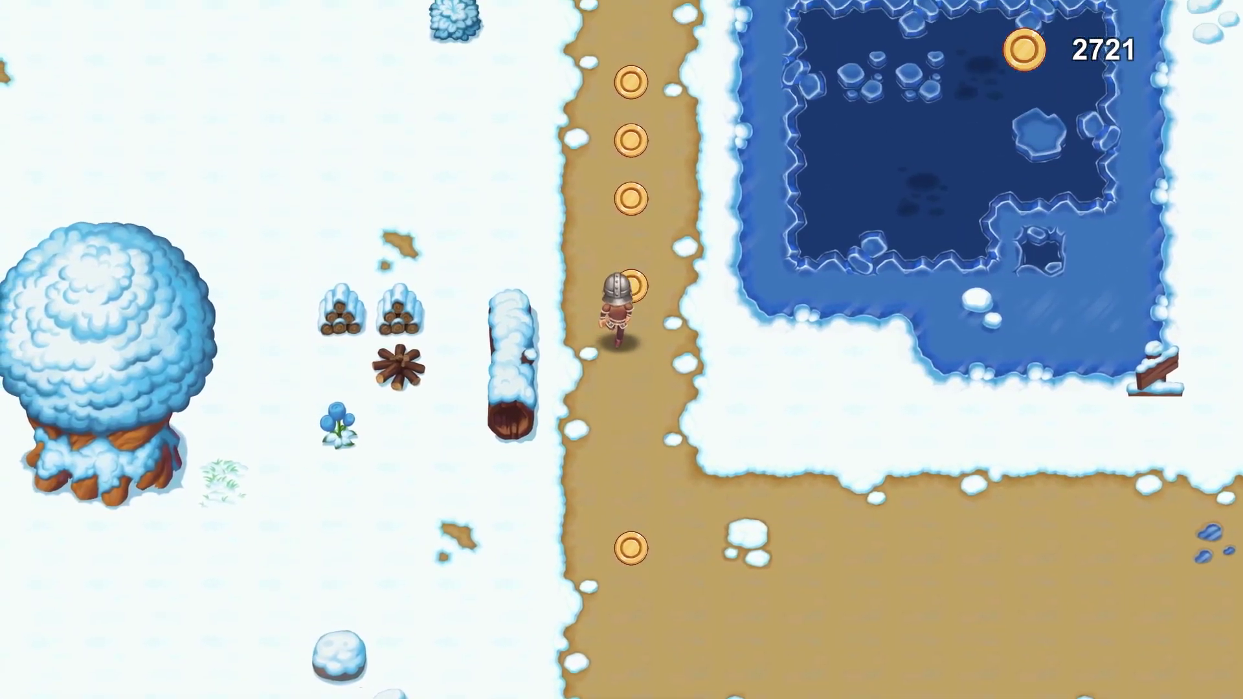
pyautogui.press('Up')
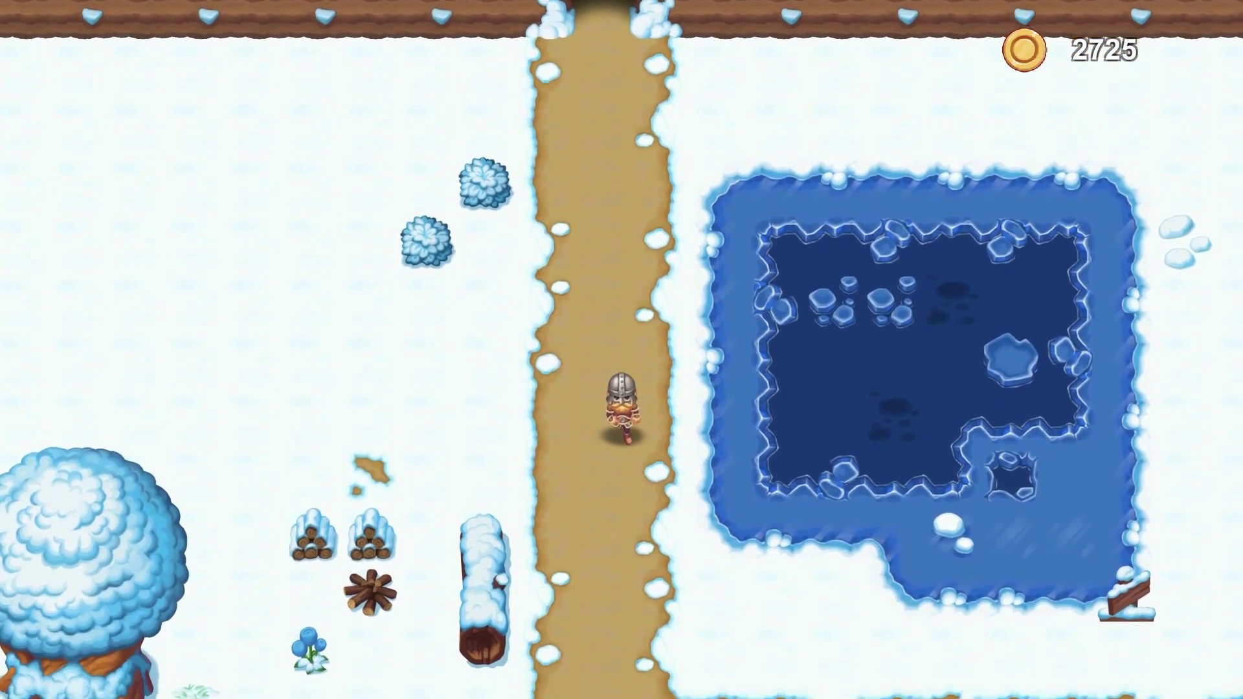
pyautogui.press('Down')
pyautogui.press('Right')
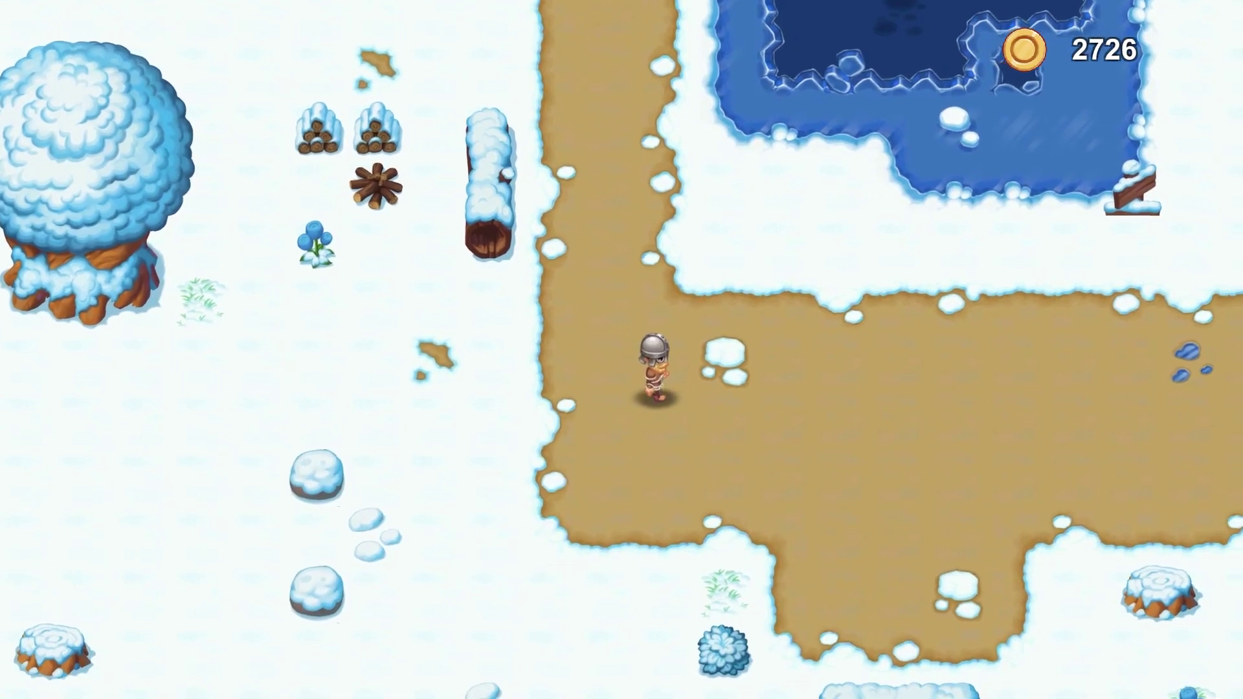
pyautogui.press('Right')
pyautogui.press('Down')
pyautogui.press('Up')
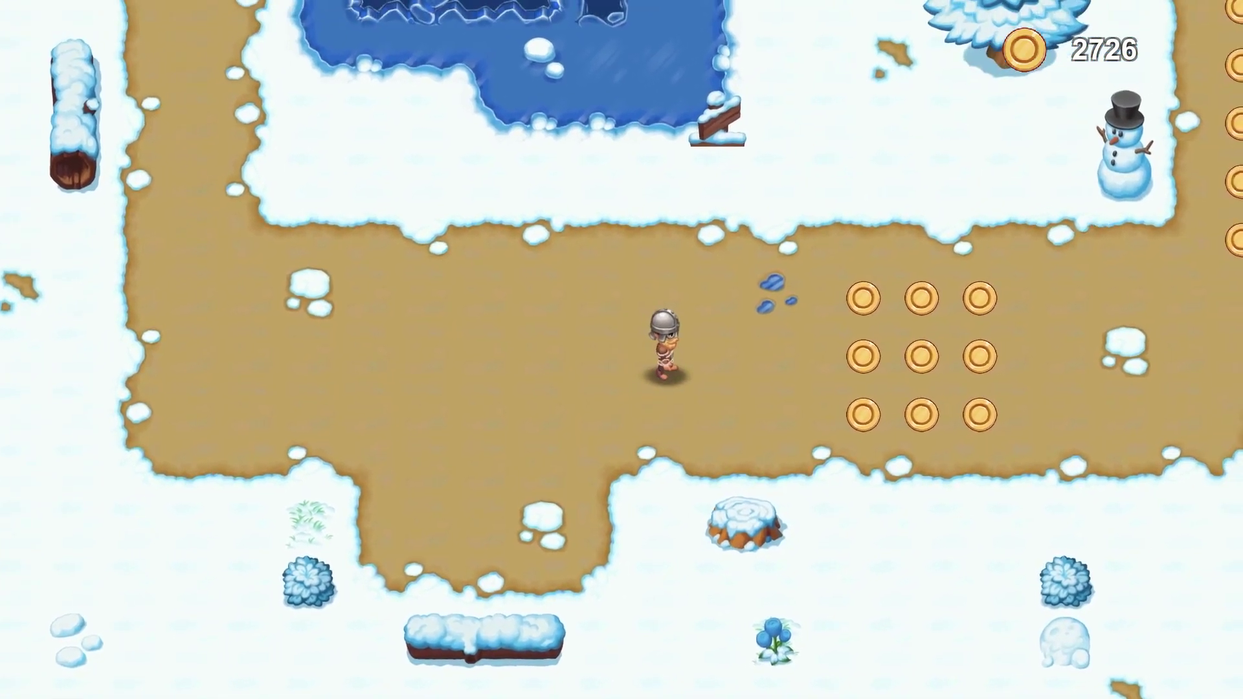
pyautogui.press('Down')
pyautogui.press('Left')
pyautogui.press('Down')
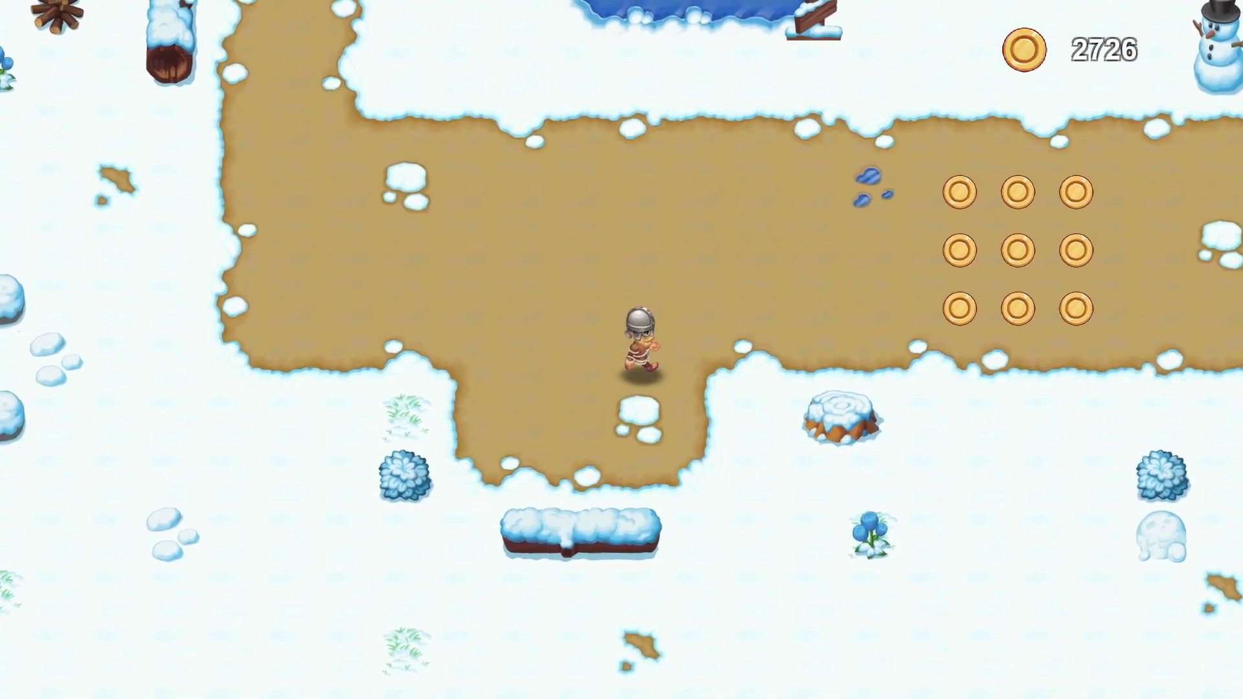
pyautogui.press('Right')
pyautogui.press('Up')
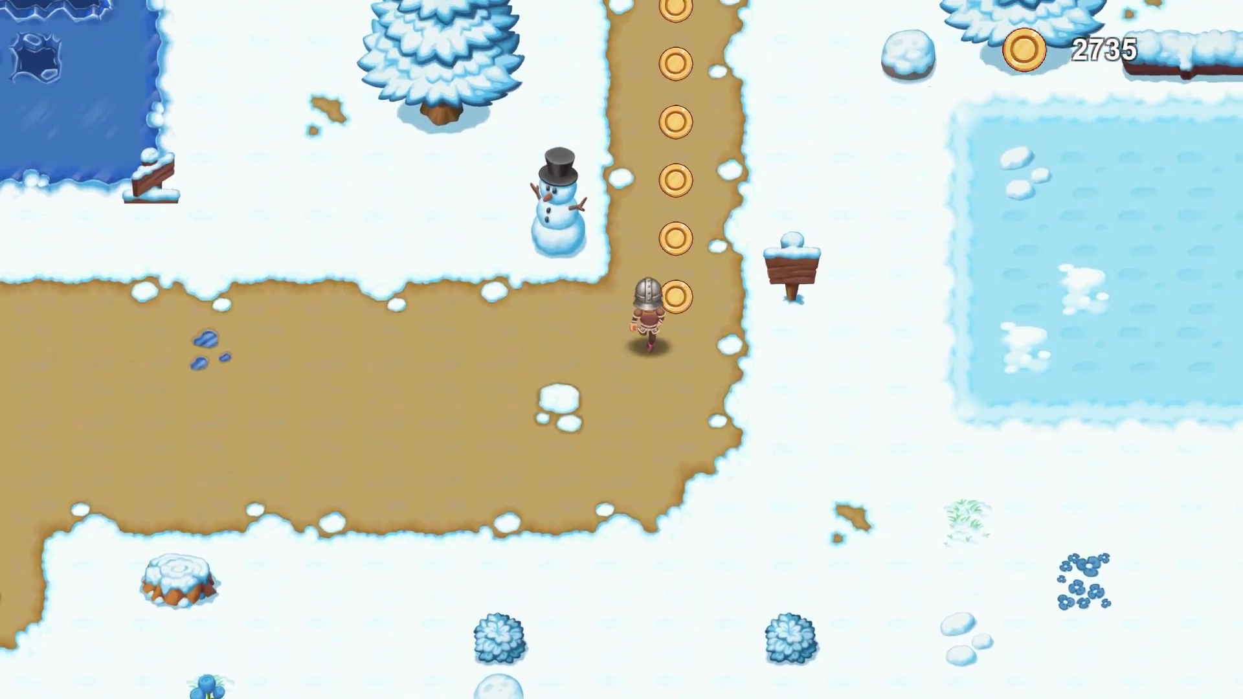
pyautogui.press('Up')
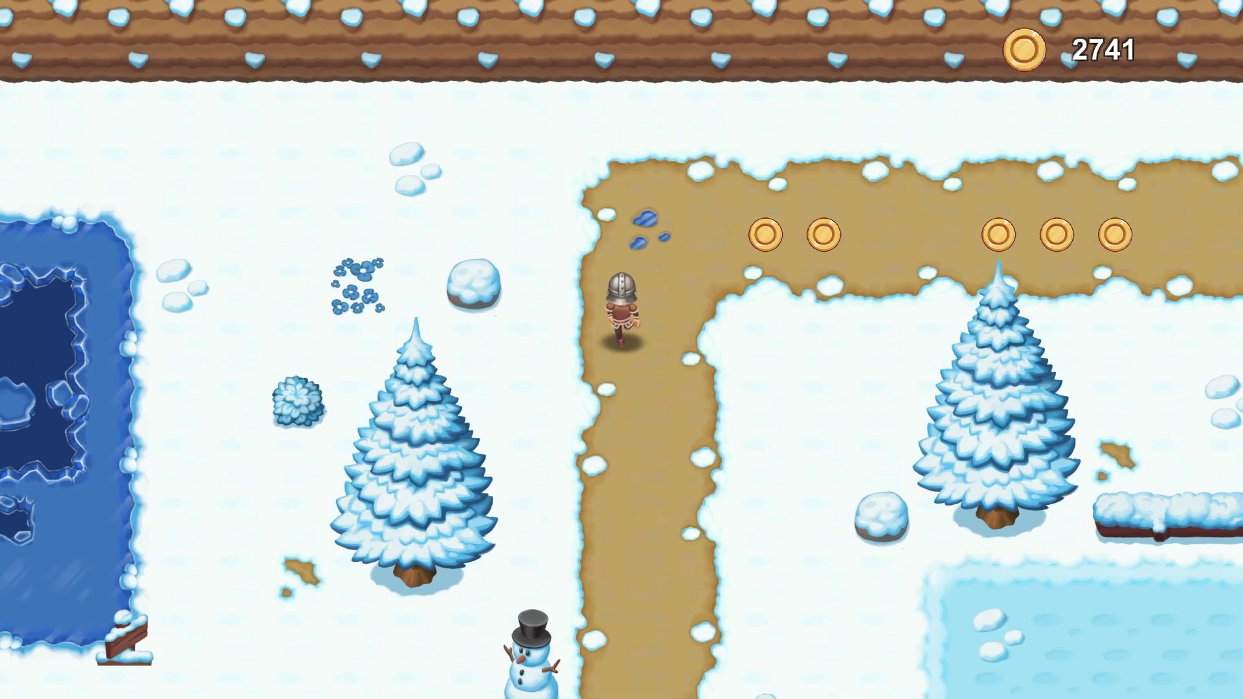
pyautogui.press('Right')
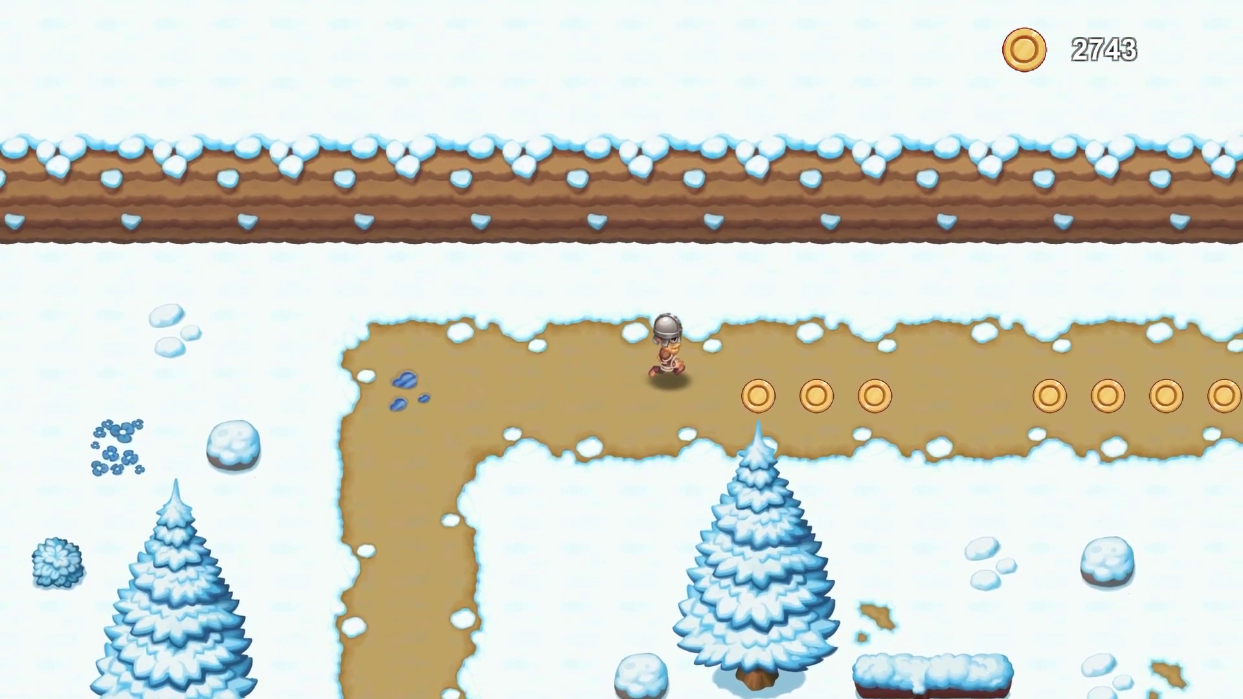
pyautogui.press('Right')
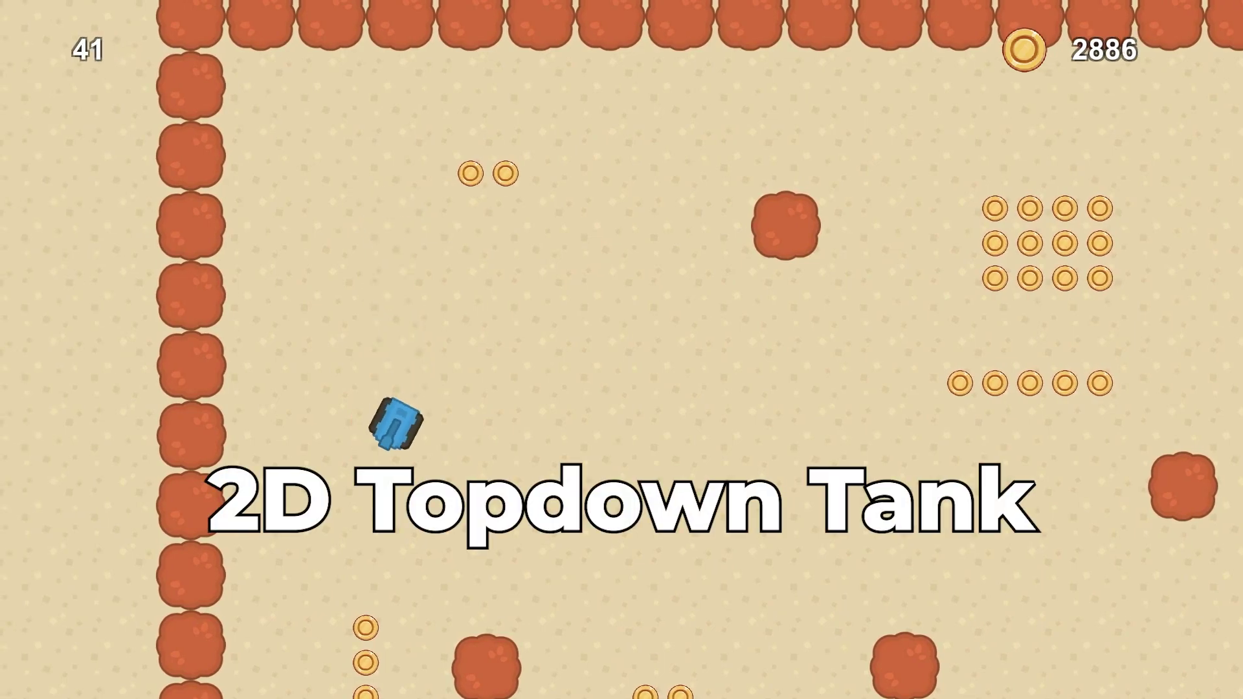
pyautogui.press('Up')
pyautogui.press('Left')
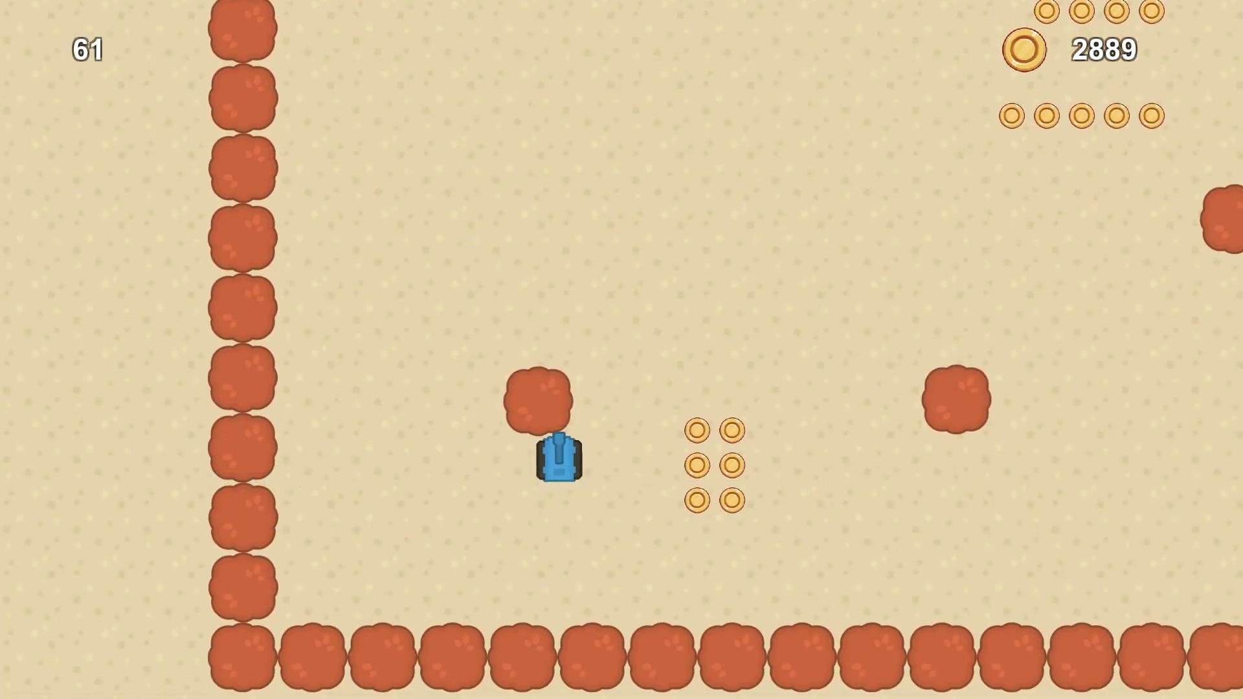
pyautogui.press('Right')
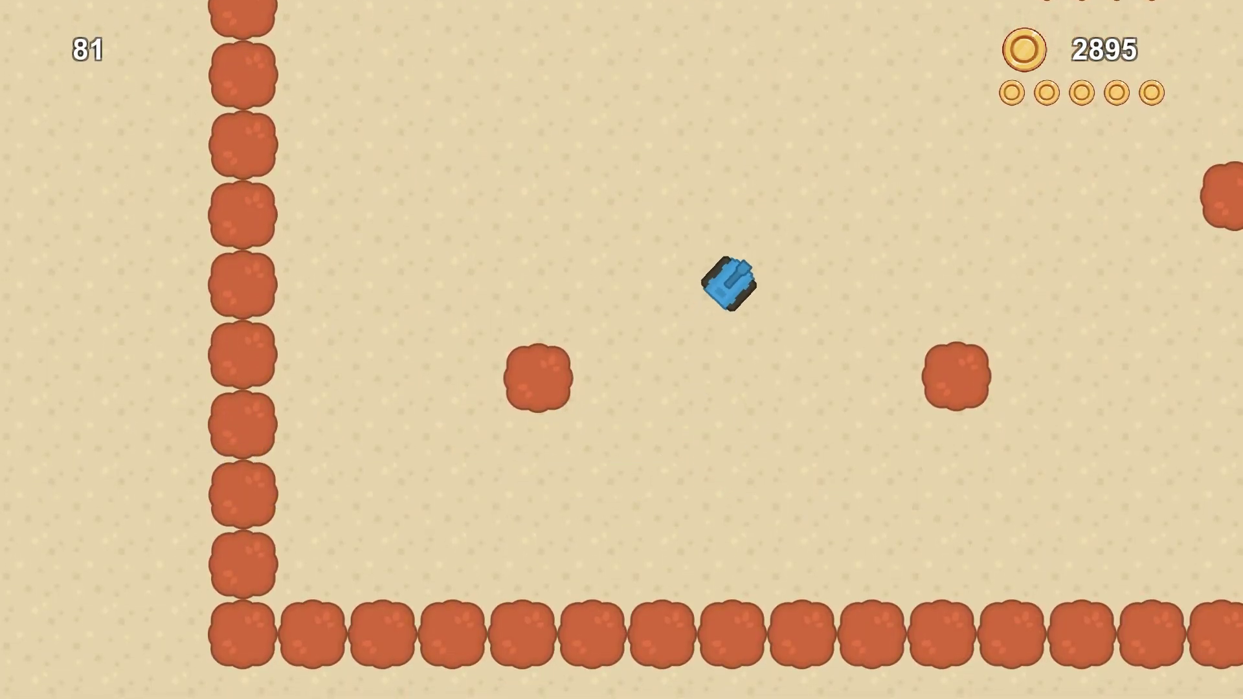
pyautogui.press('Up')
pyautogui.press('Left')
pyautogui.press('Right')
pyautogui.press('Left')
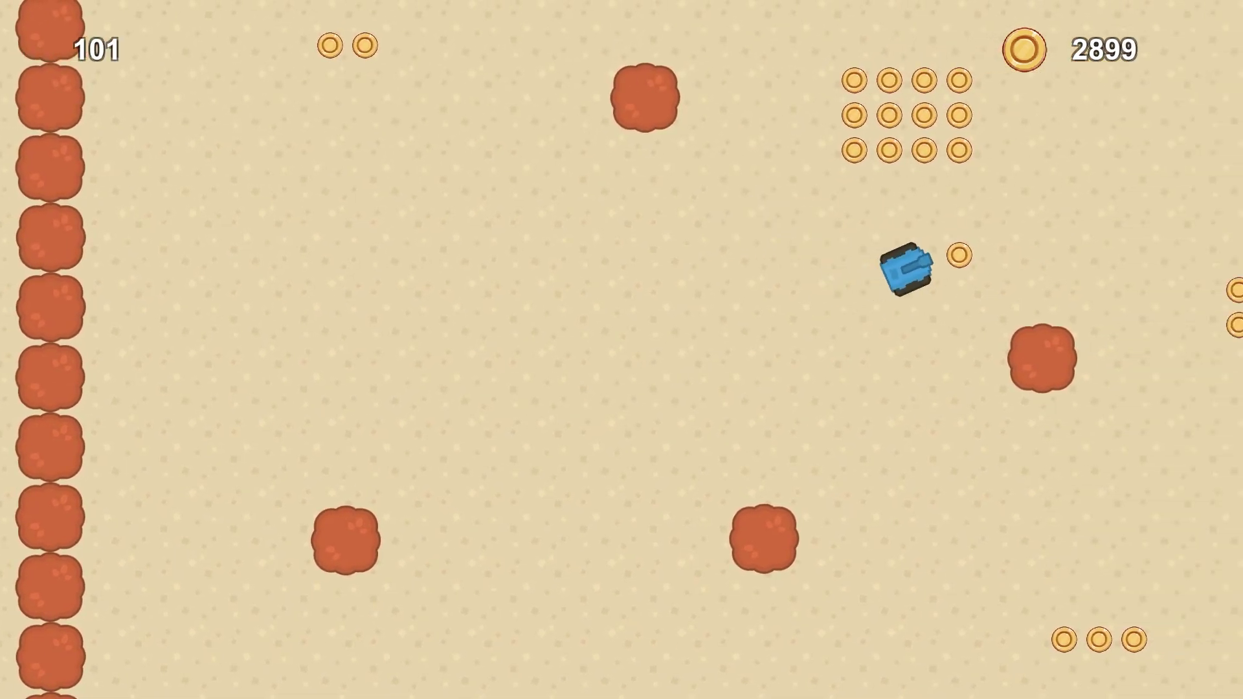
pyautogui.press('Up')
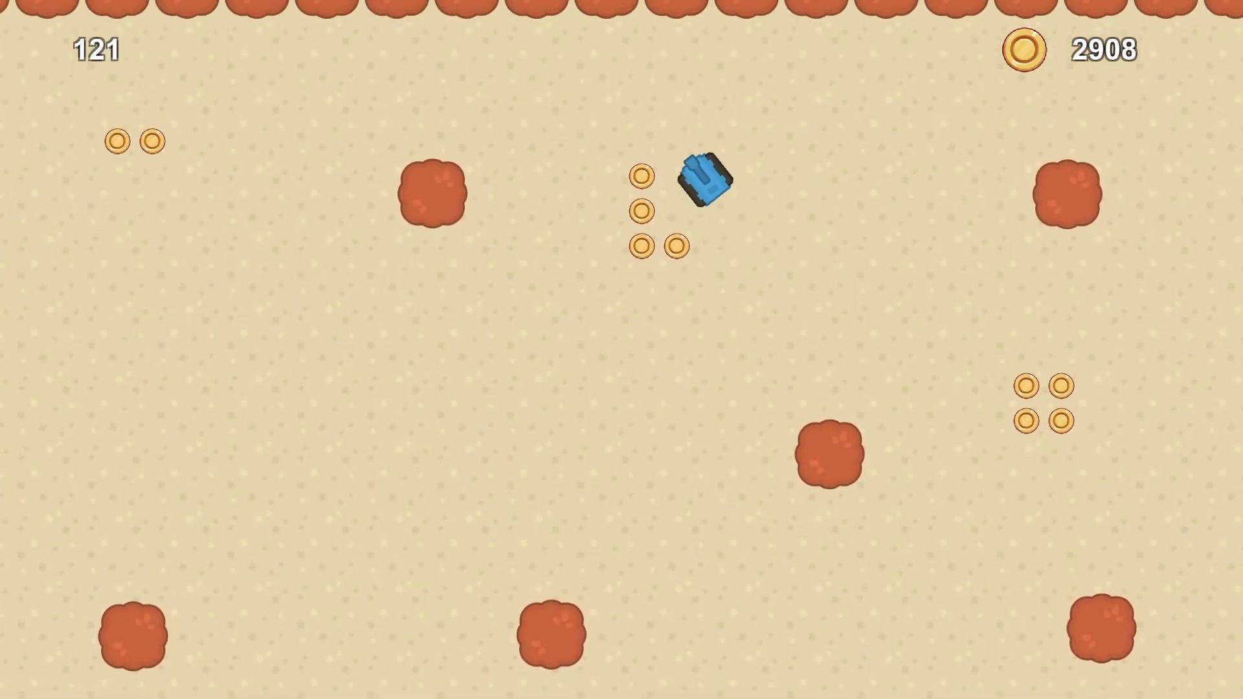
pyautogui.press('Left')
pyautogui.press('Down')
pyautogui.press('Up')
pyautogui.press('Left')
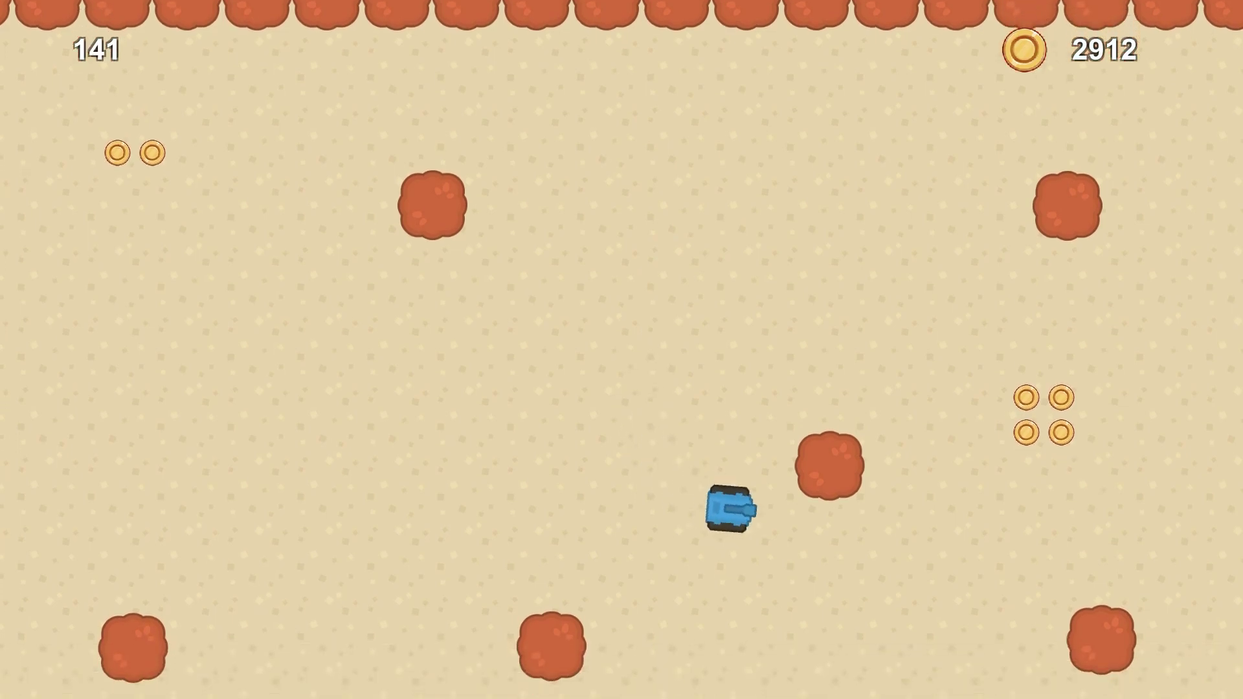
pyautogui.press('Down')
pyautogui.press('Right')
pyautogui.press('Up')
pyautogui.press('Up')
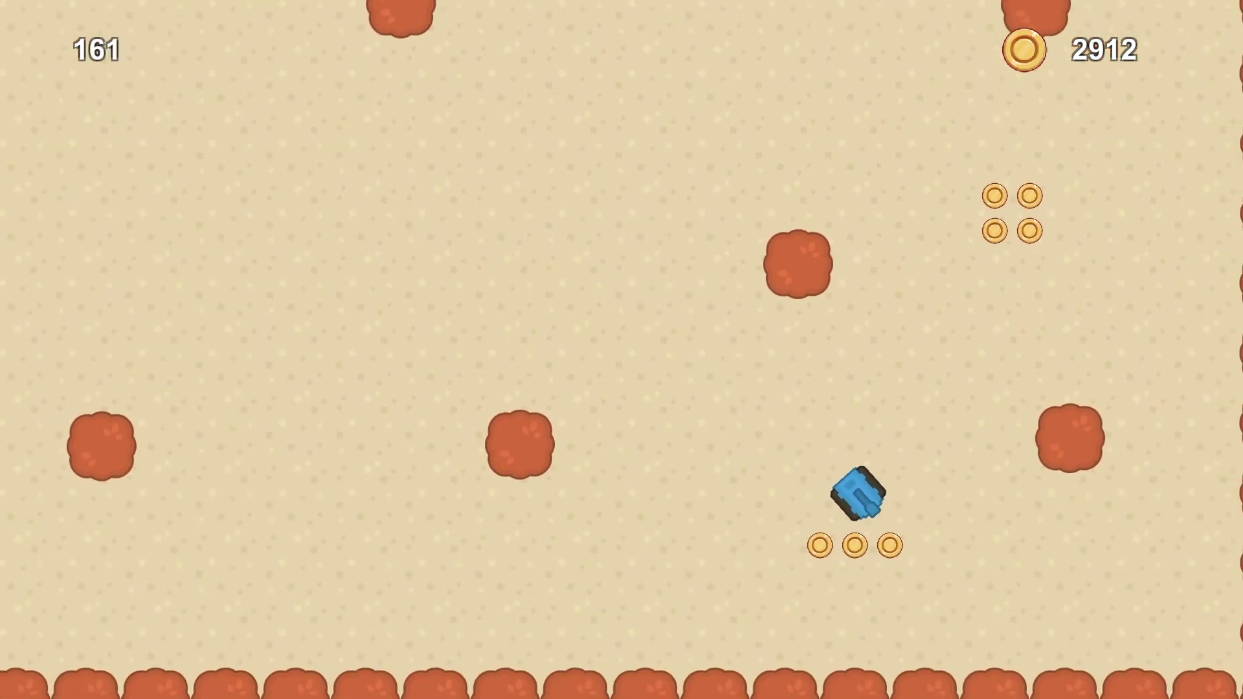
pyautogui.press('Right')
pyautogui.press('Up')
pyautogui.press('Right')
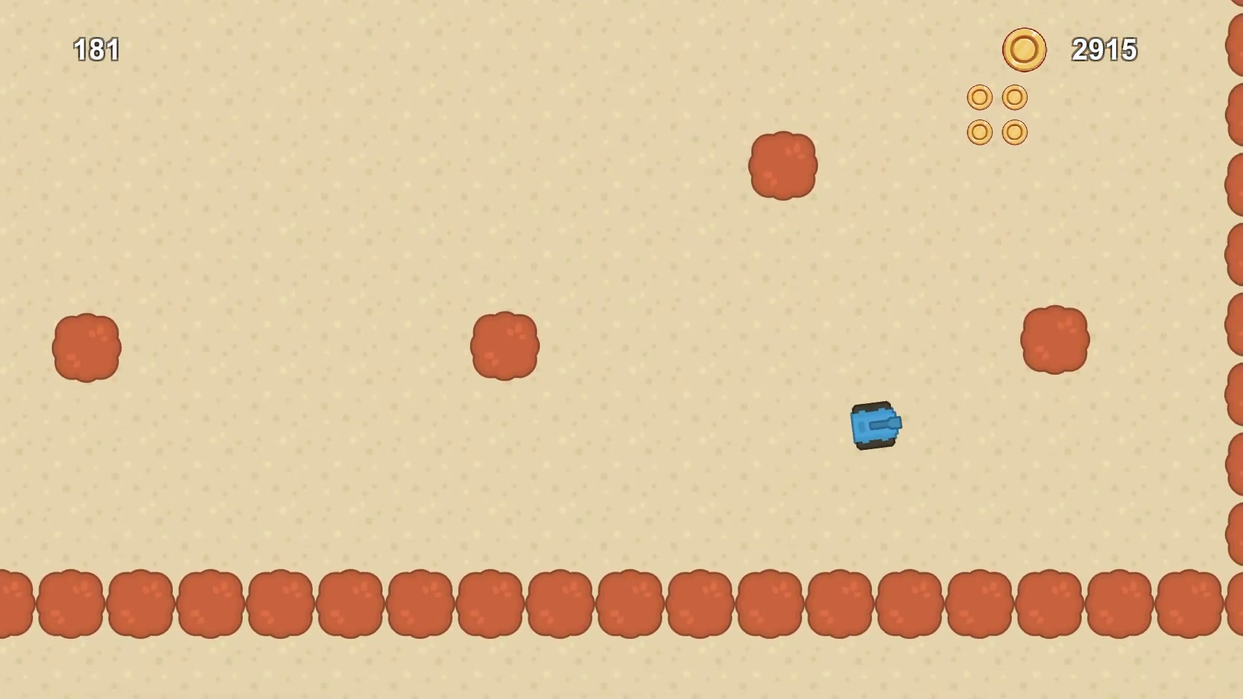
pyautogui.press('Left')
pyautogui.press('Right')
pyautogui.press('Left')
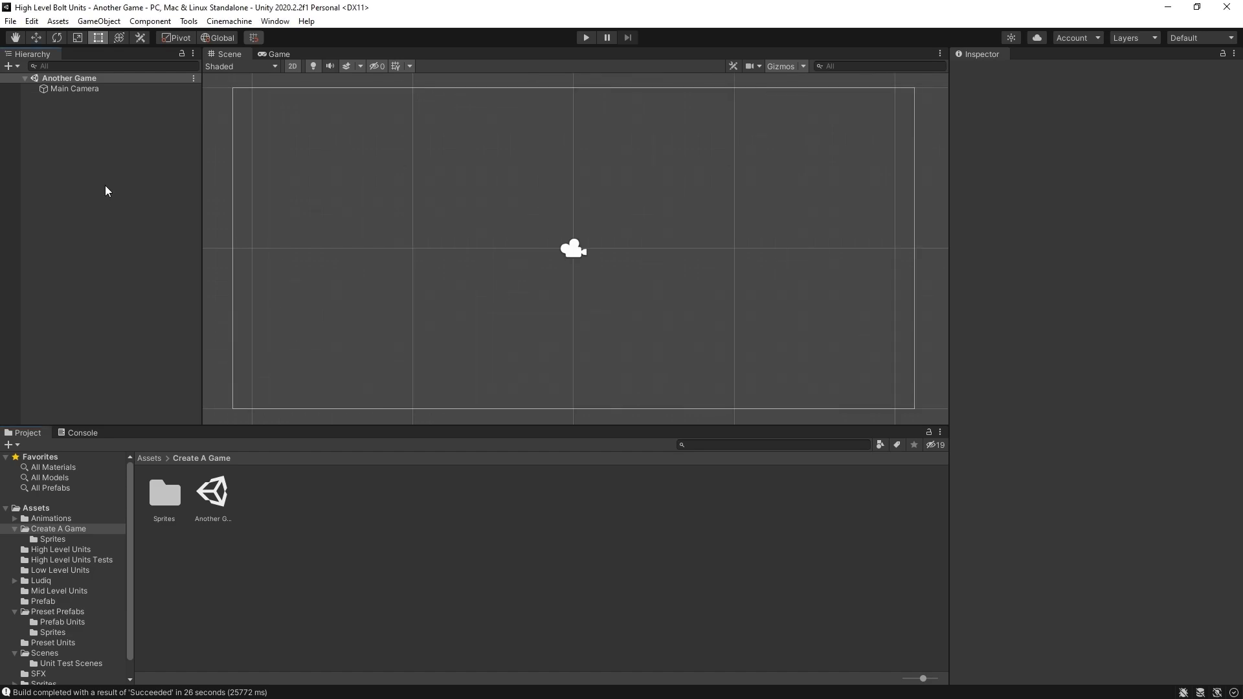
# Create a 2D square sprite object in the Another Game scene.
pyautogui.rightClick(63, 118)
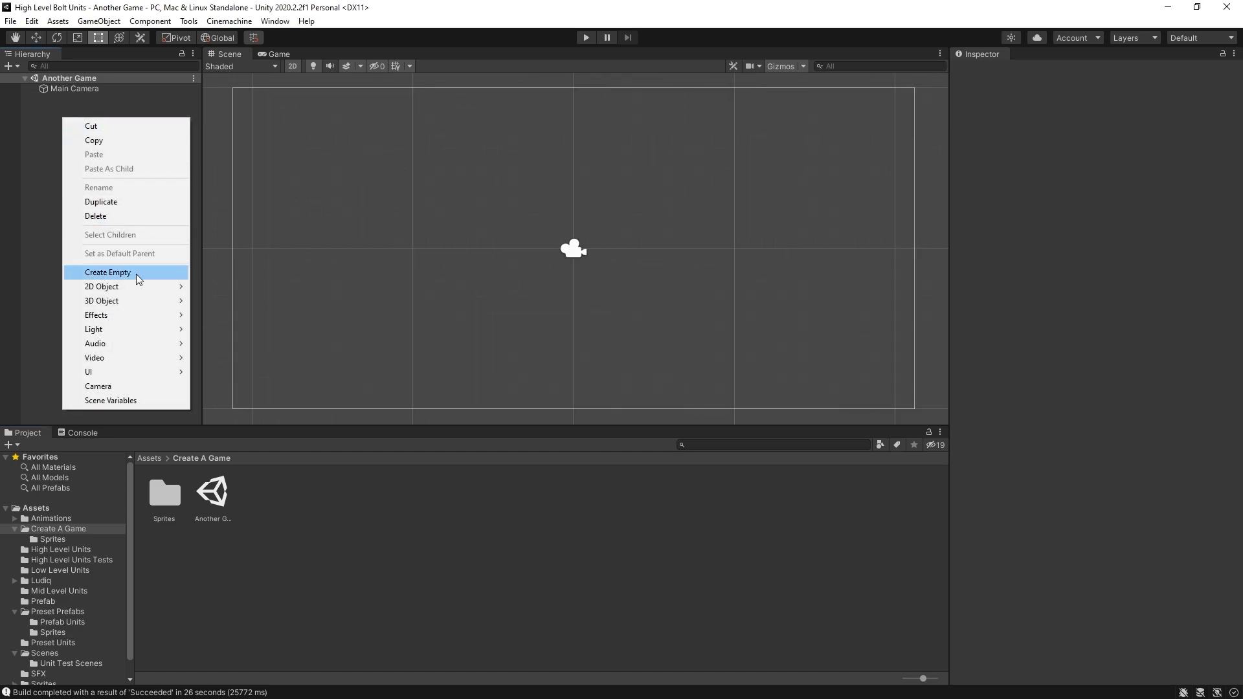
pyautogui.moveTo(149, 292)
pyautogui.moveTo(253, 286)
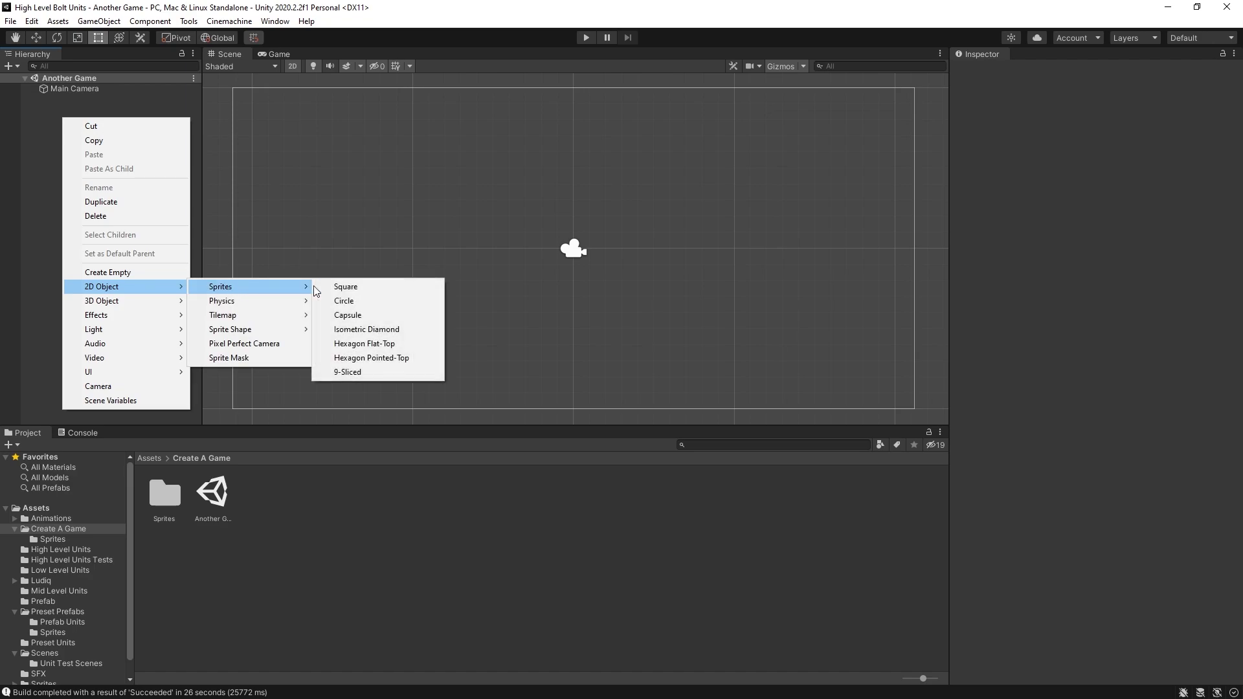
pyautogui.click(361, 286)
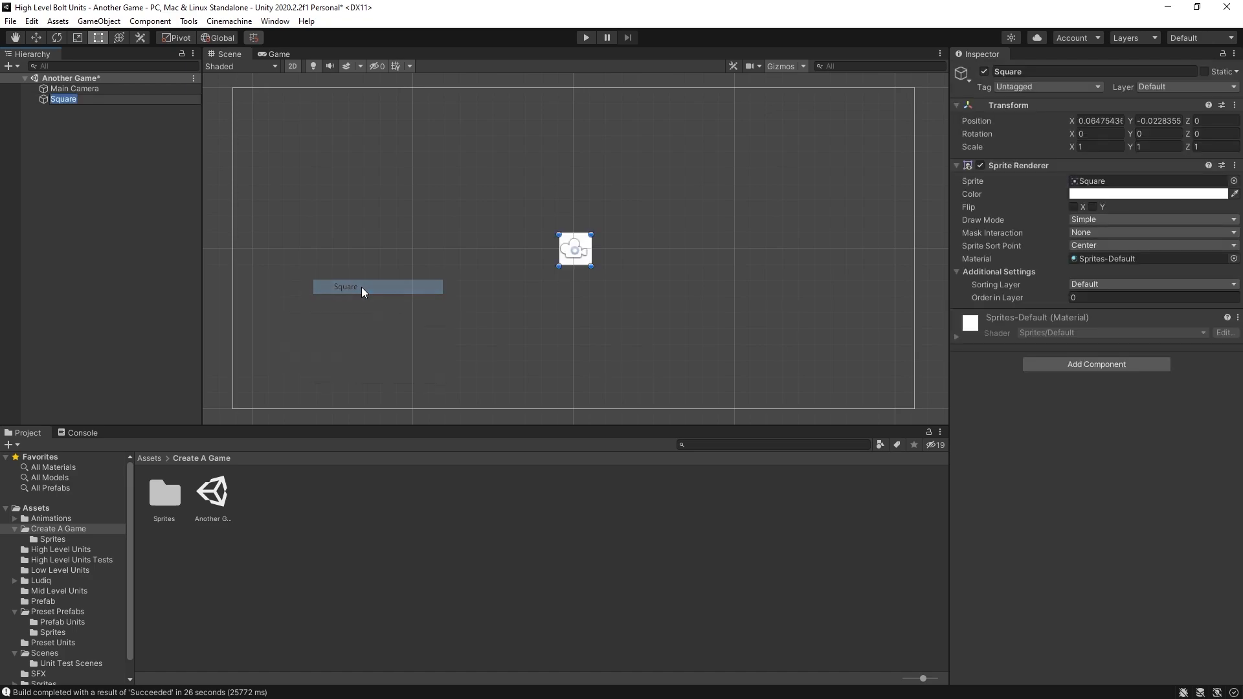
# Add a Box Collider 2D component to the square and turn on collider editing.
pyautogui.click(1156, 364)
pyautogui.press('Return')
pyautogui.click(1077, 333)
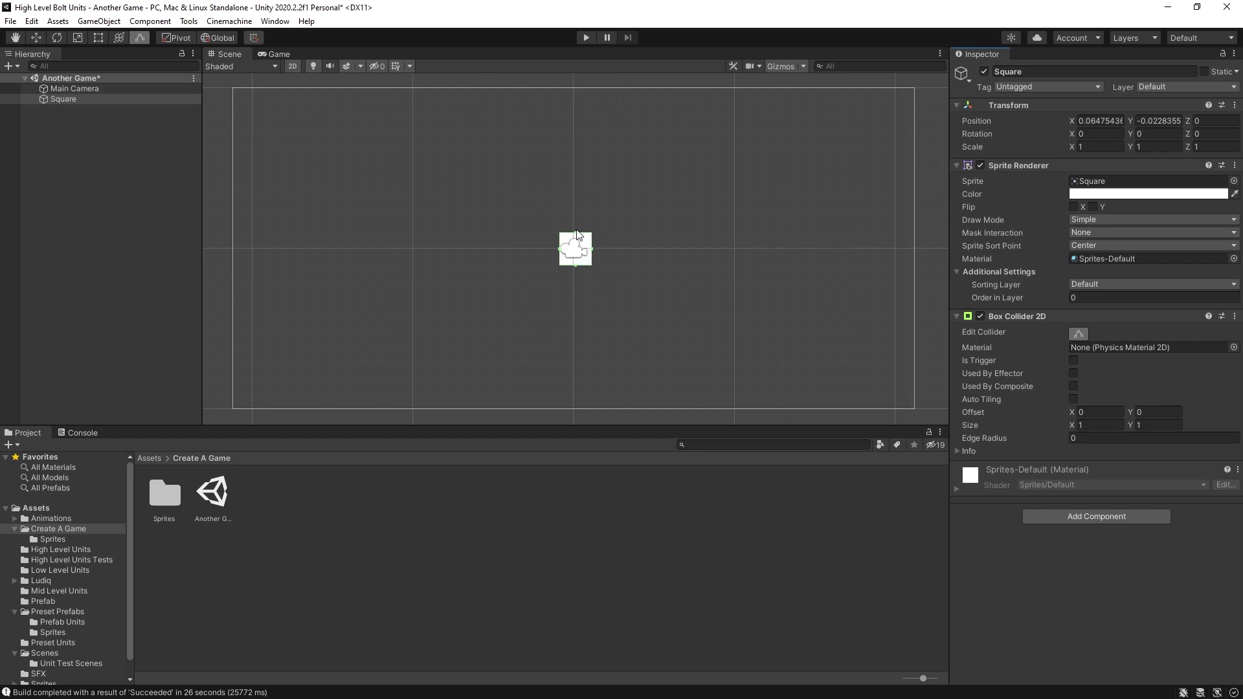
# Add a Flow Machine component to the square, with its source set to Embed.
pyautogui.click(1090, 517)
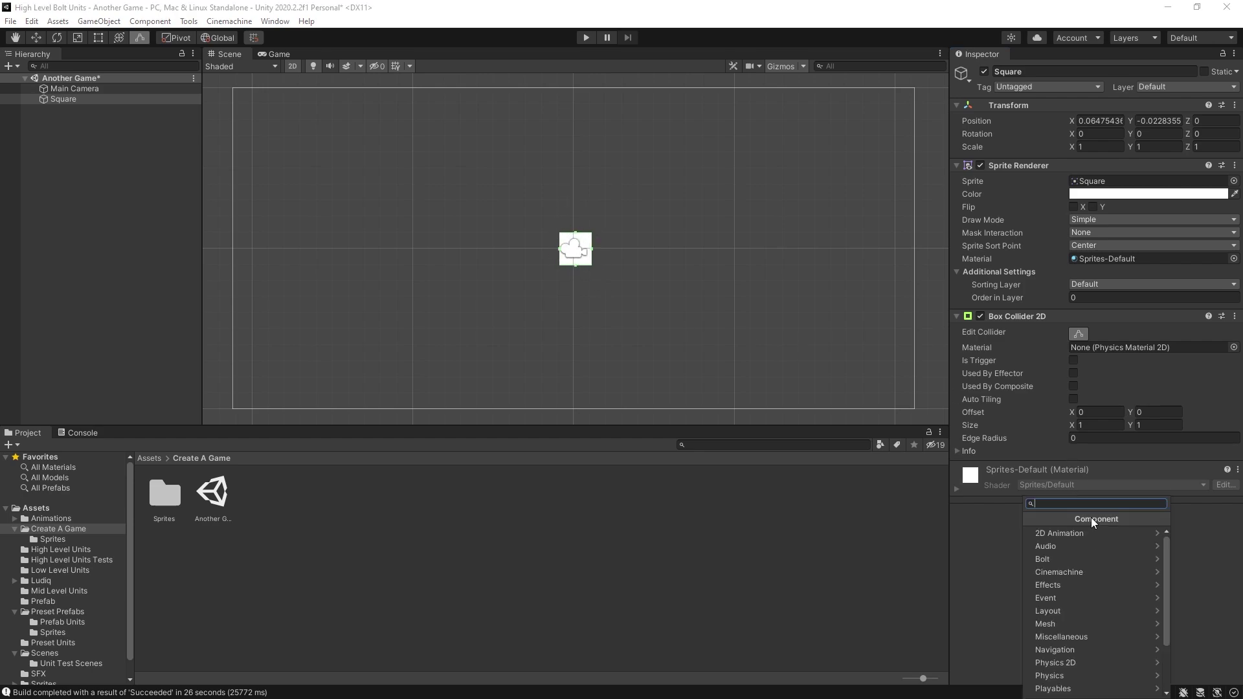
pyautogui.write('fl')
pyautogui.press('Down')
pyautogui.press('Return')
pyautogui.click(1091, 522)
pyautogui.click(1094, 536)
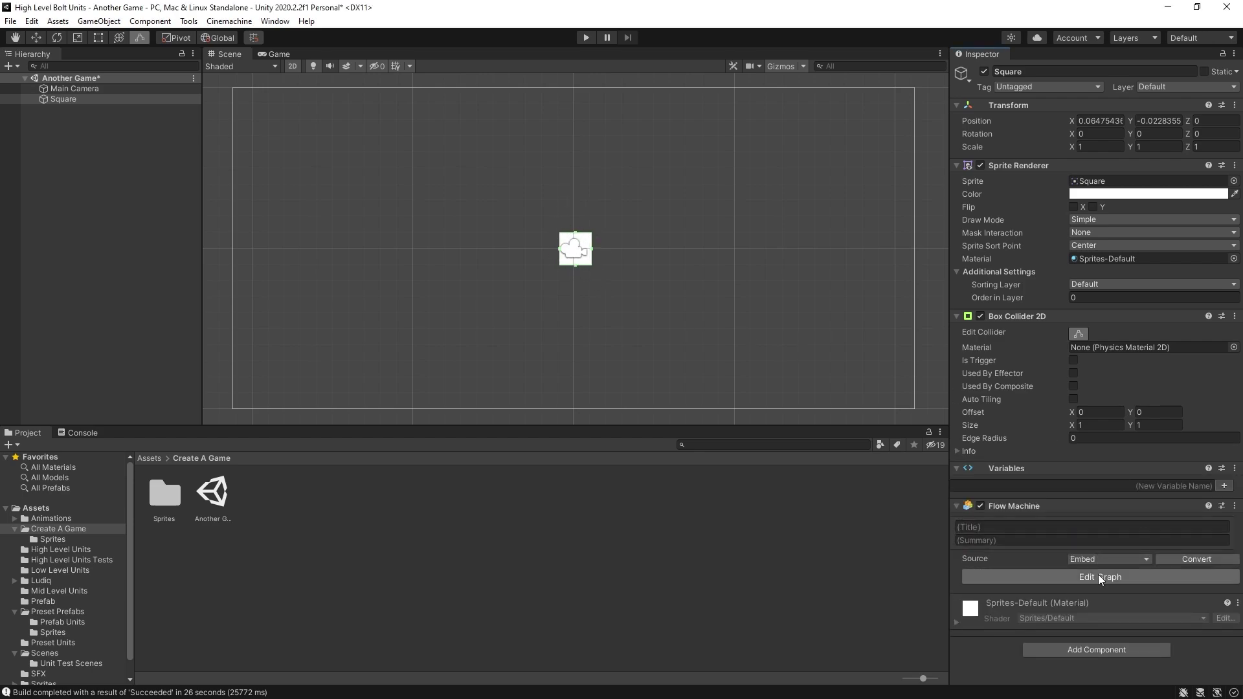
# Open the square's flow graph for editing and delete the default Start and Update events.
pyautogui.click(1098, 573)
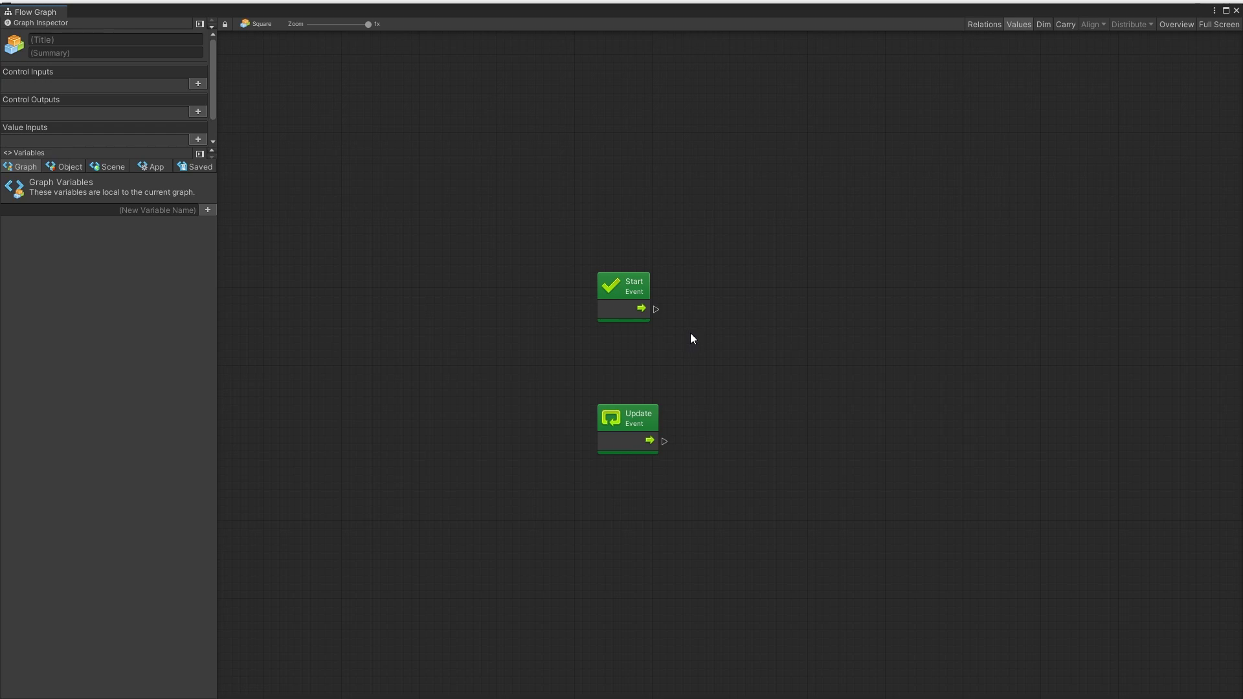
pyautogui.hotkey('ctrl', 'a')
pyautogui.click(530, 252)
pyautogui.moveTo(468, 192); pyautogui.dragTo(795, 580)
pyautogui.press('Delete')
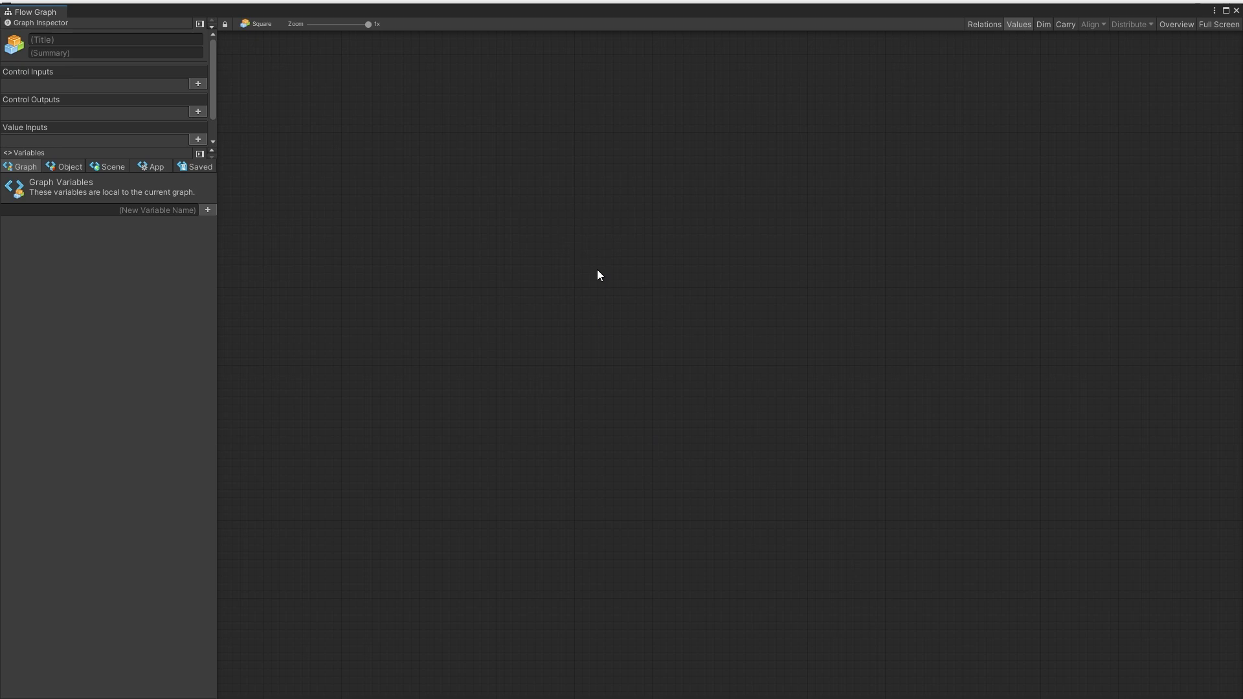
# Add the Jump Preset super unit to the square's empty flow graph.
pyautogui.rightClick(616, 312)
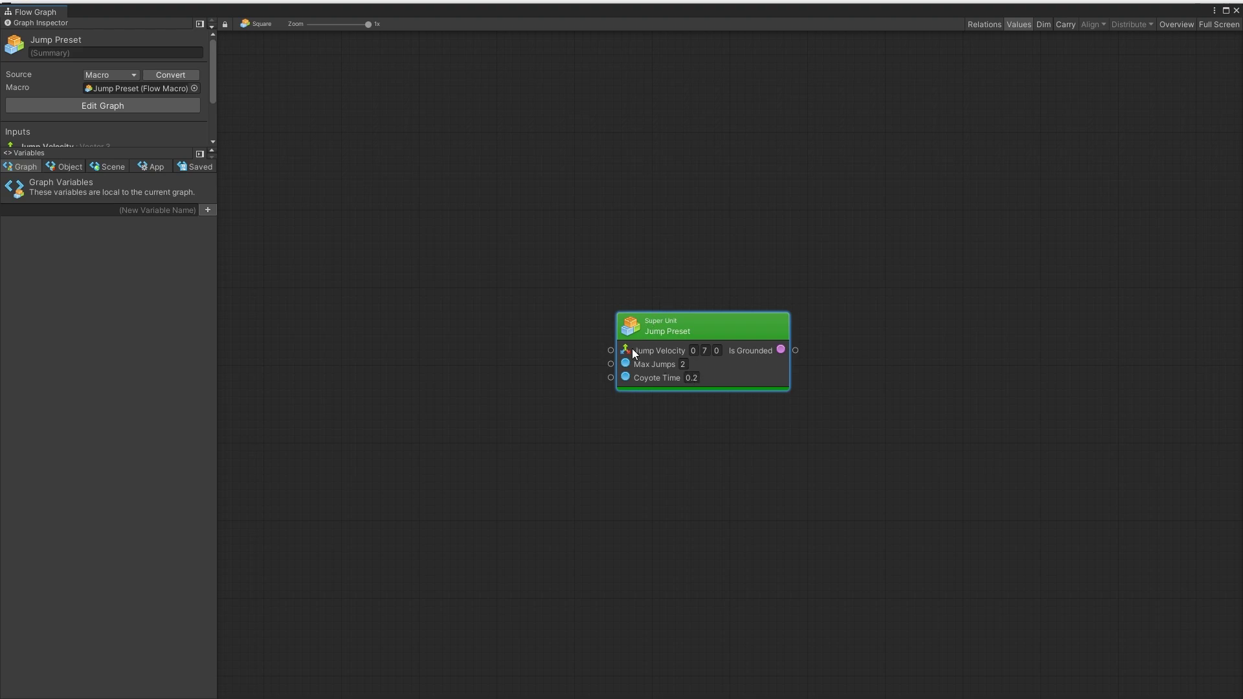
pyautogui.click(677, 392)
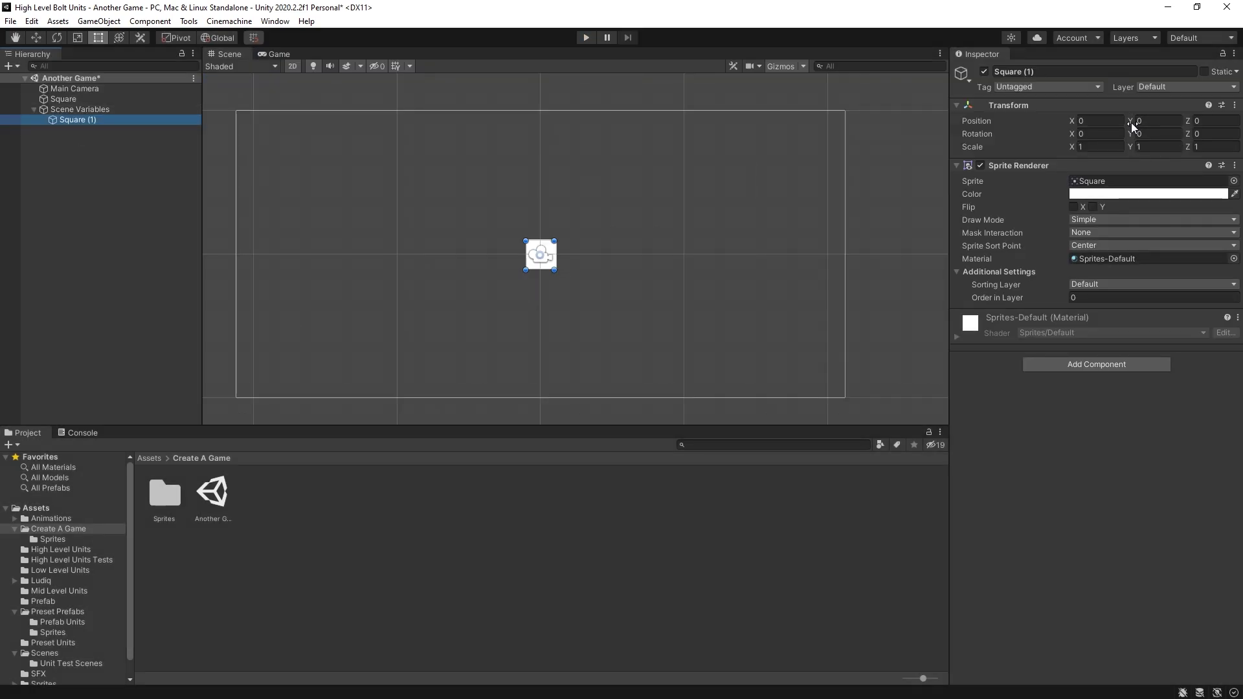
# Turn the second square into a platform with Y position -1.68, X scale 10 and a Box Collider 2D.
pyautogui.click(1097, 363)
pyautogui.write('bo')
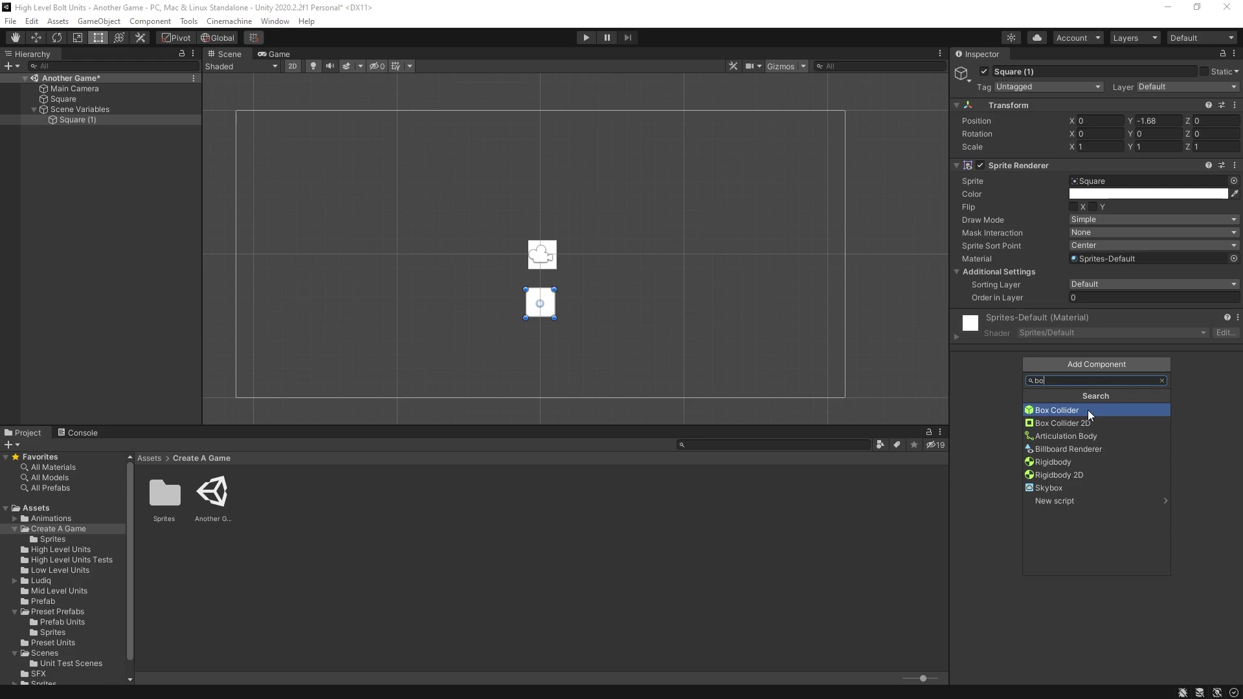
pyautogui.click(1088, 423)
pyautogui.click(1098, 147)
pyautogui.write('10')
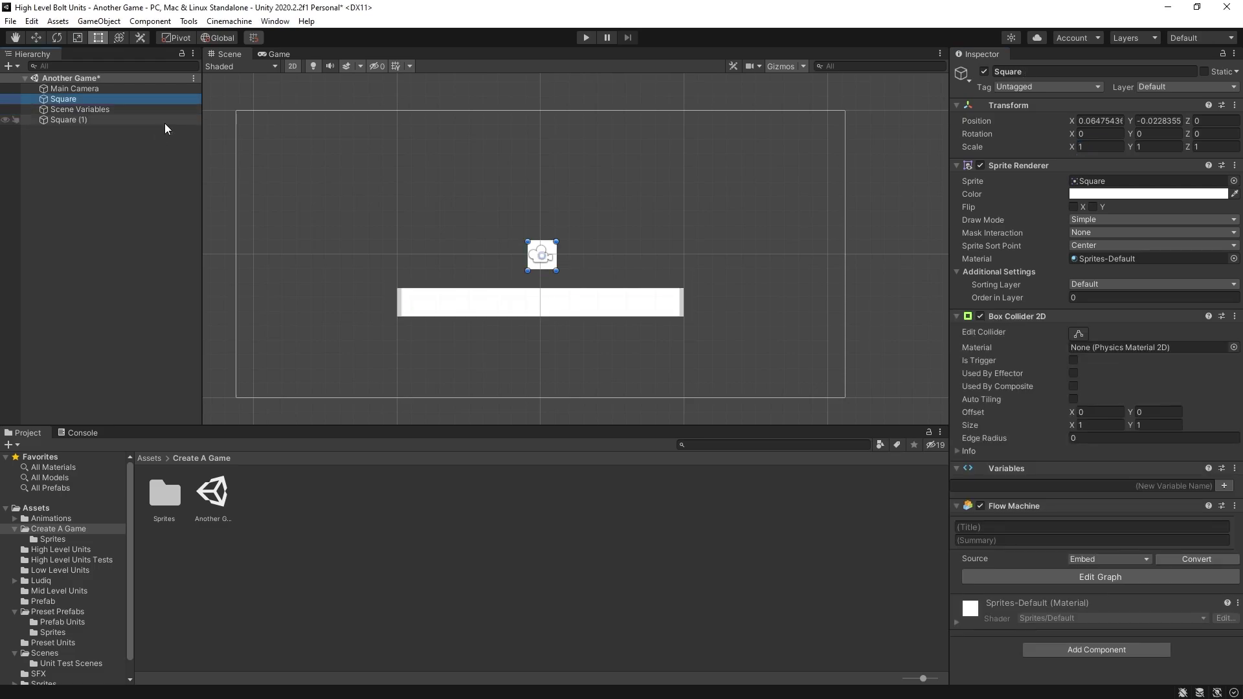
# Assign the Export_character_idle_0 sprite to the first square's Sprite Renderer.
pyautogui.click(1176, 231)
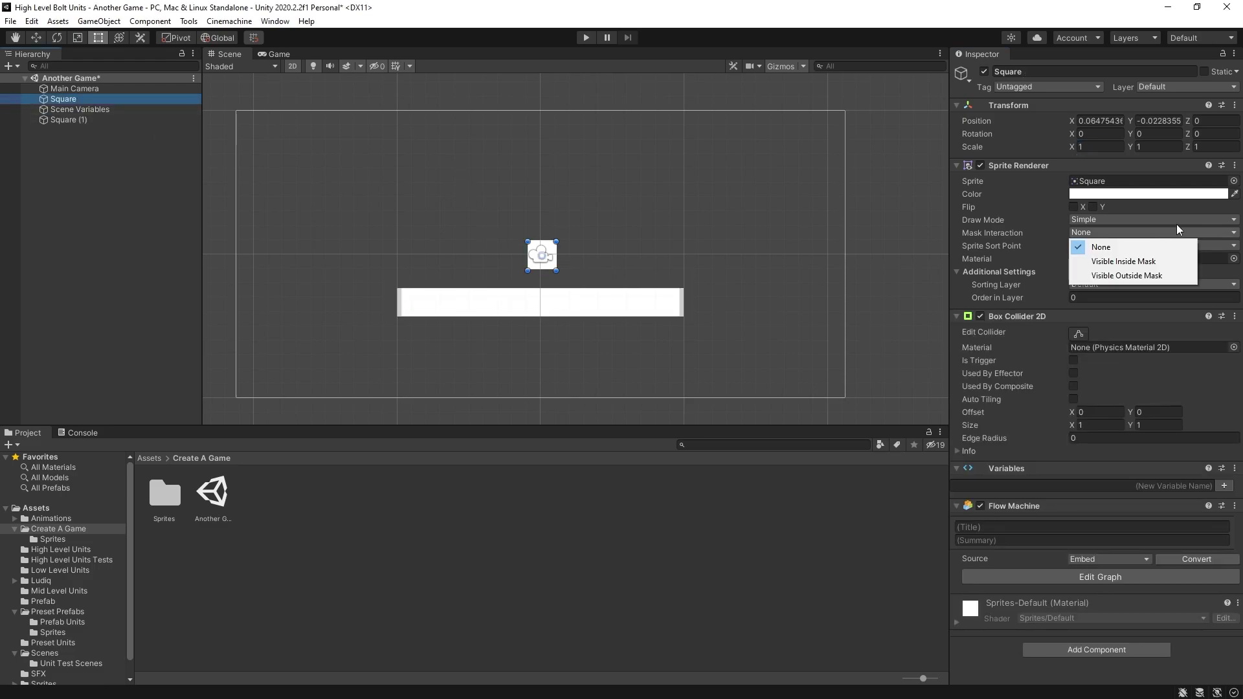
pyautogui.click(1232, 181)
pyautogui.click(669, 287)
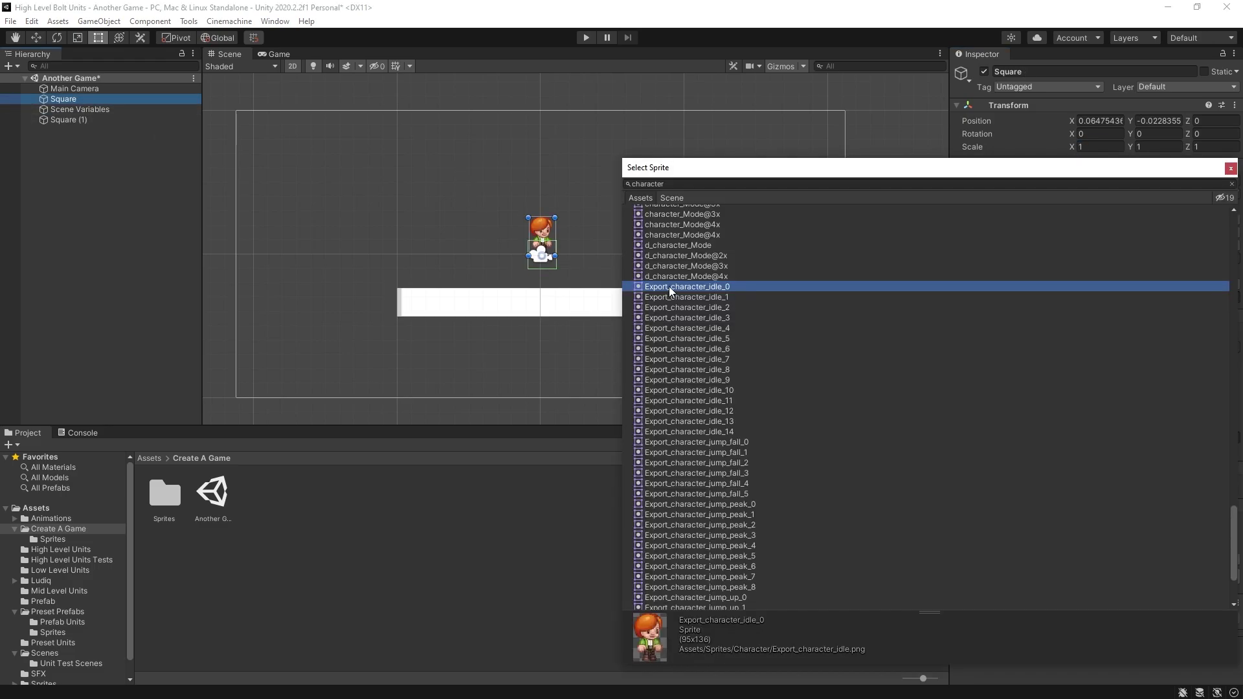
pyautogui.doubleClick(669, 287)
# Add an Animator with the Character Animator controller to the character, and reset its Box Collider 2D.
pyautogui.click(1094, 648)
pyautogui.click(1226, 613)
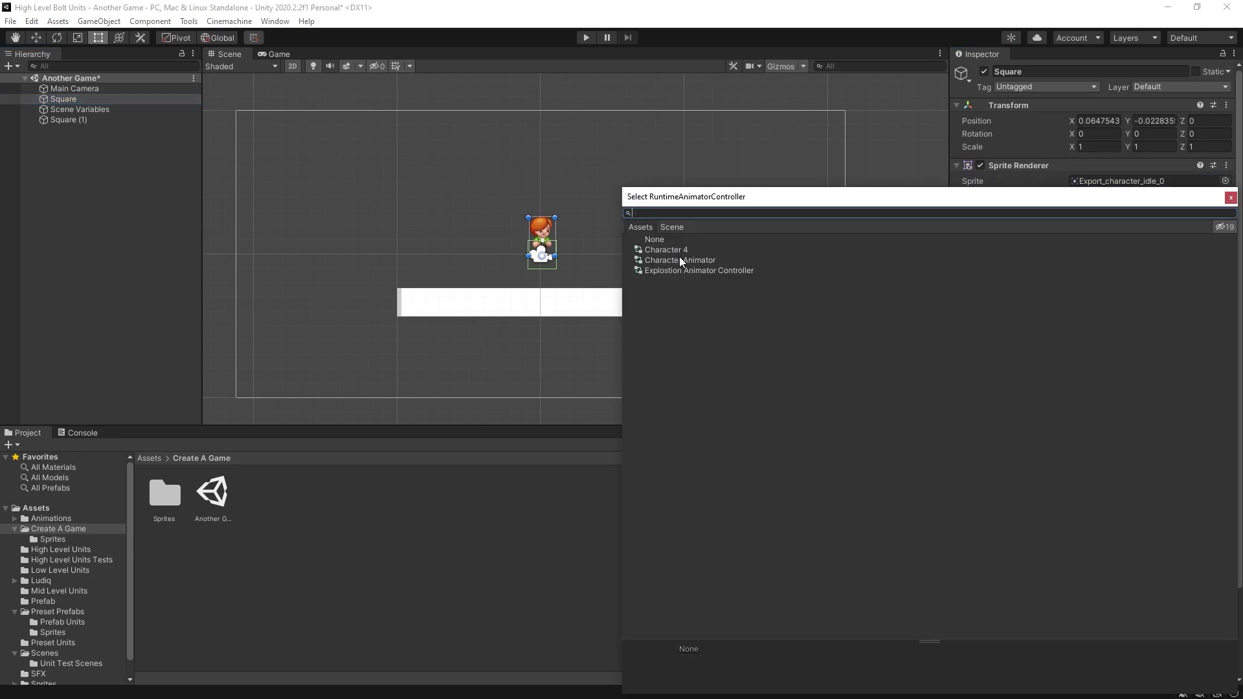
pyautogui.doubleClick(680, 258)
pyautogui.click(1226, 316)
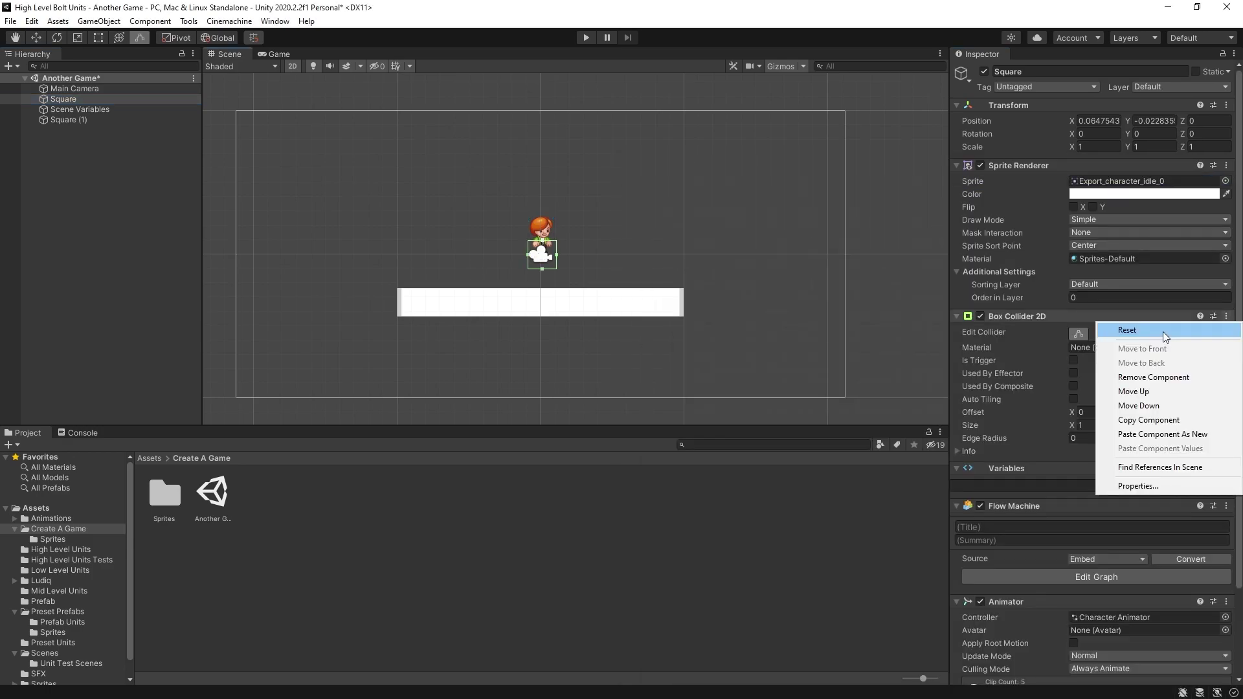
pyautogui.click(1164, 332)
# Assign a tag to the platform square and run the game to test the character.
pyautogui.click(68, 120)
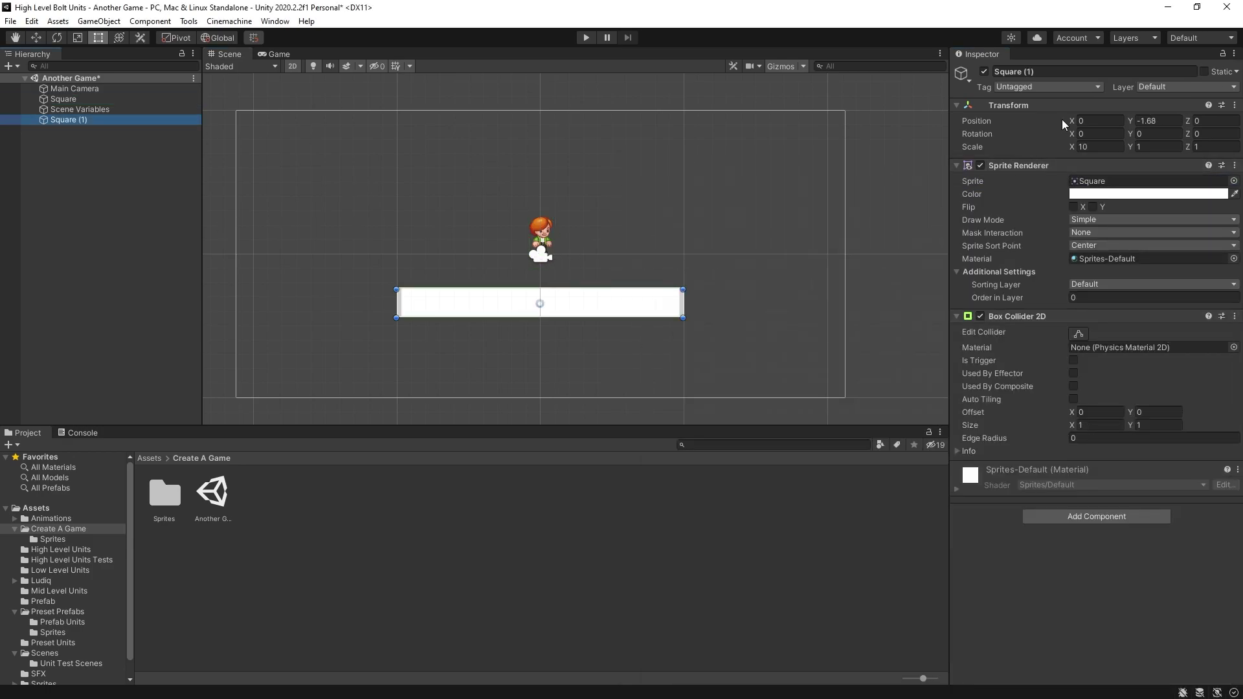
pyautogui.click(1043, 90)
pyautogui.click(1046, 202)
pyautogui.hotkey('ctrl', 'p')
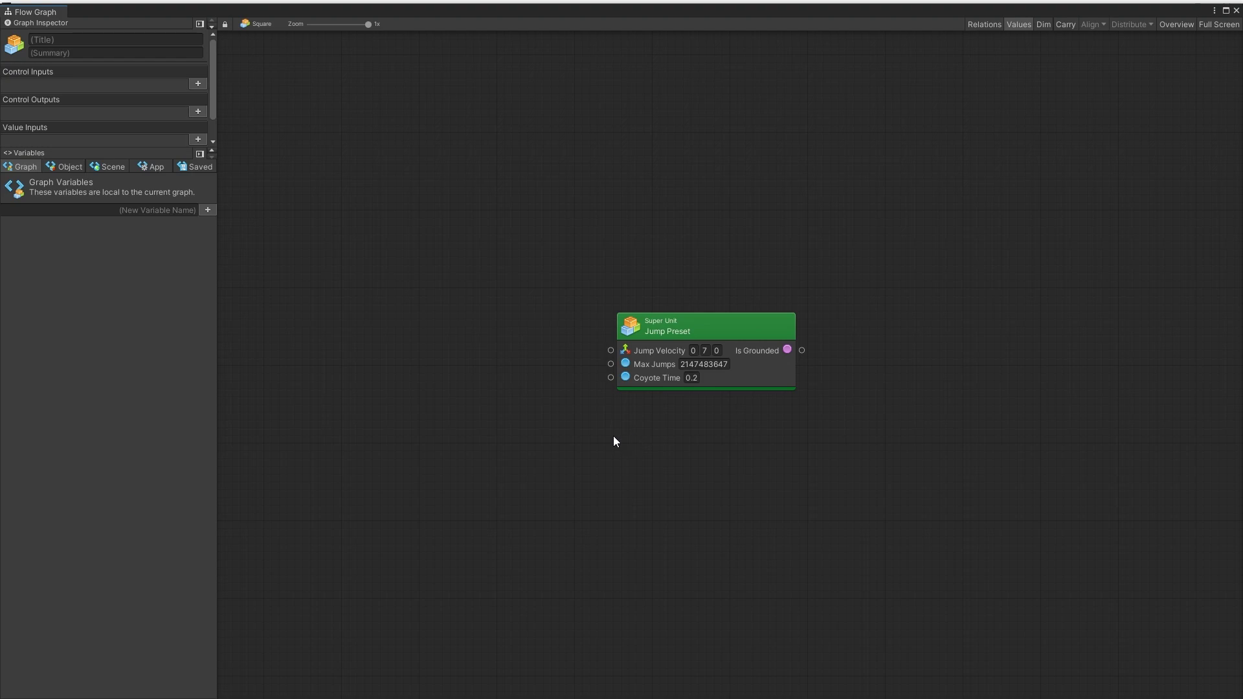
# Add the Move Horizontal Preset super unit below Jump Preset in the character's flow graph.
pyautogui.rightClick(614, 437)
pyautogui.write('move hor')
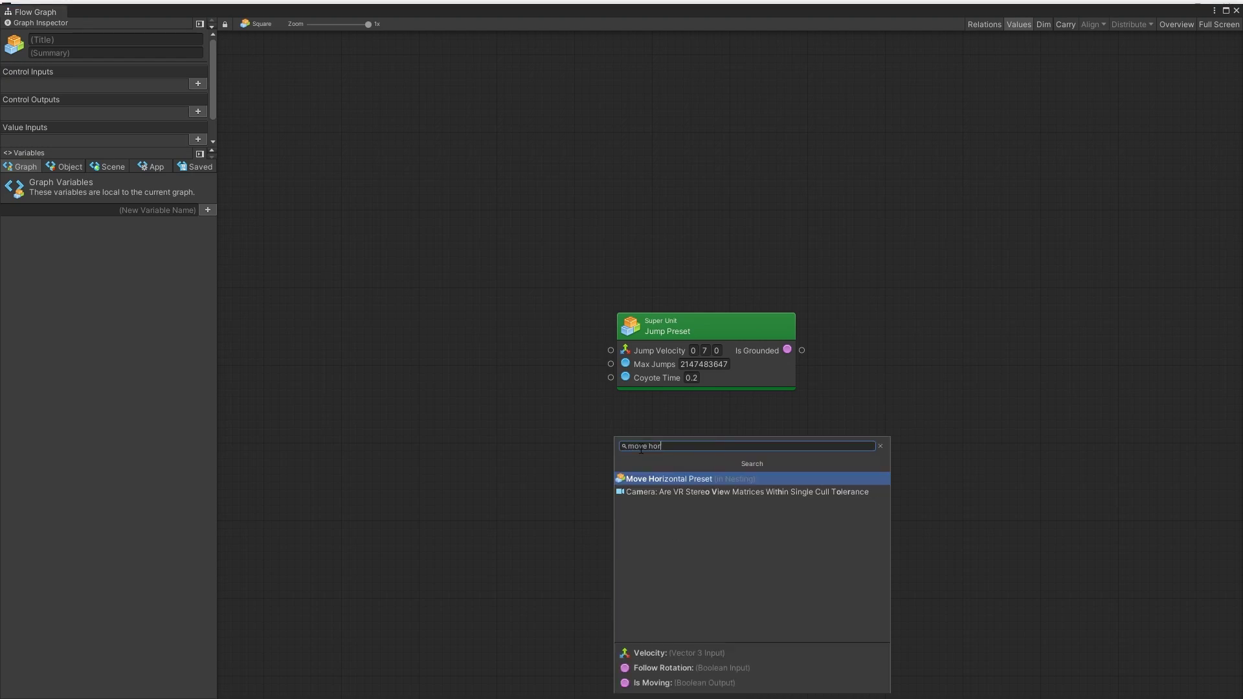
pyautogui.press('Return')
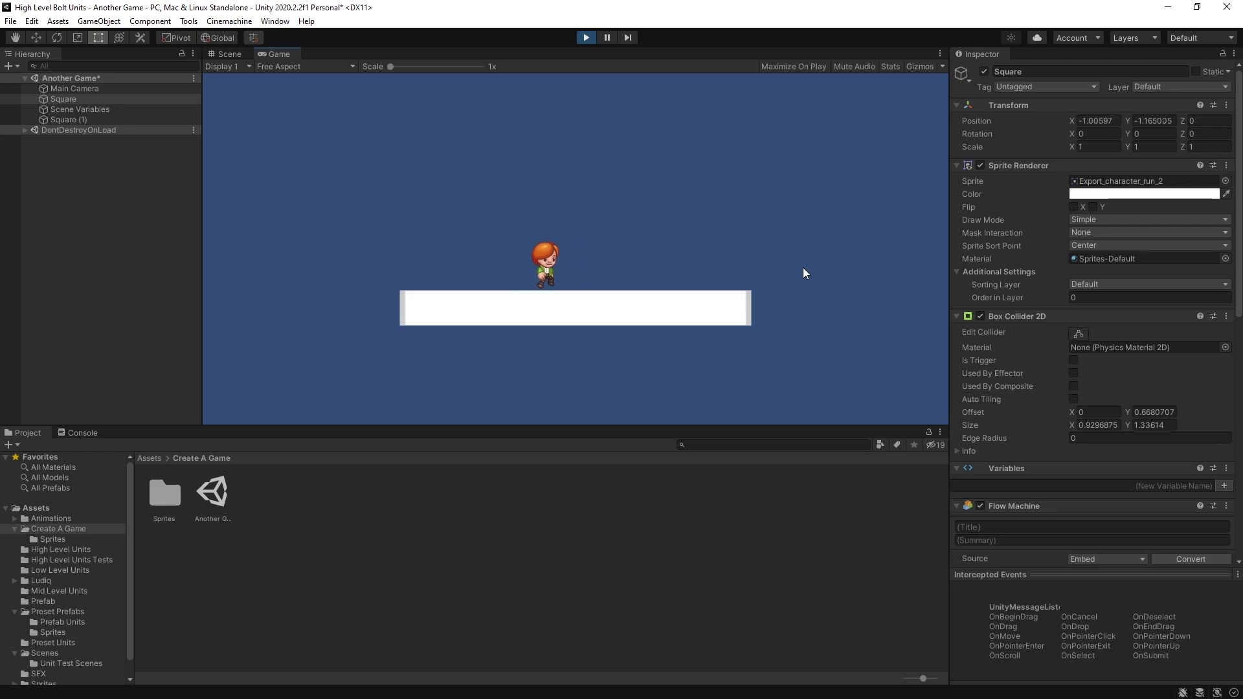
# Test the character's jump and horizontal movement in the running platformer.
pyautogui.press('space')
pyautogui.press('a')
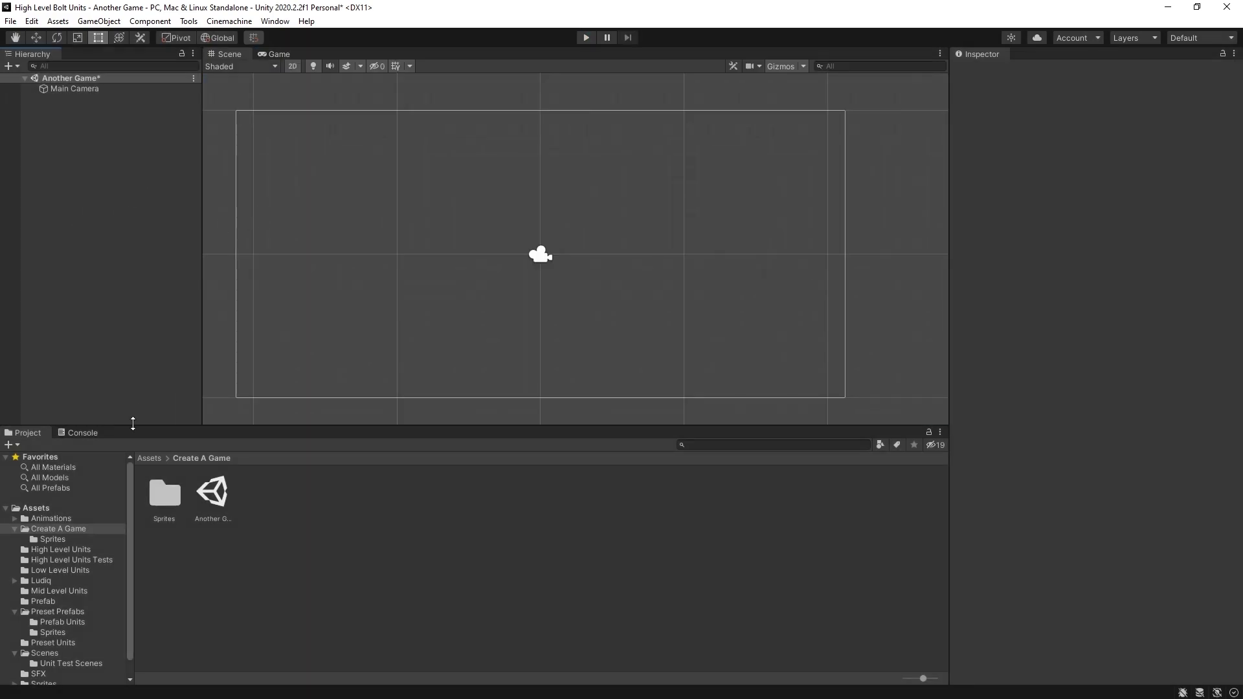
# Add the Background sprite to the scene, tiled at 30 by 30, with Order in Layer set to -1.
pyautogui.doubleClick(168, 494)
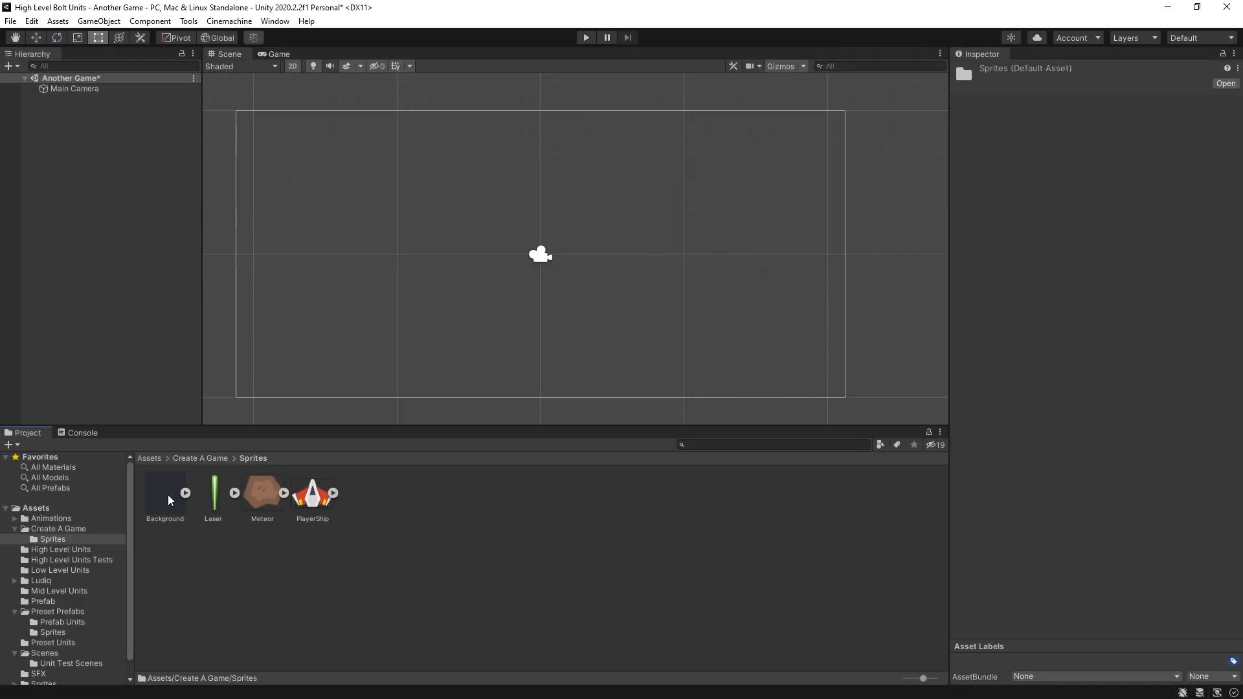
pyautogui.moveTo(168, 494); pyautogui.dragTo(109, 302)
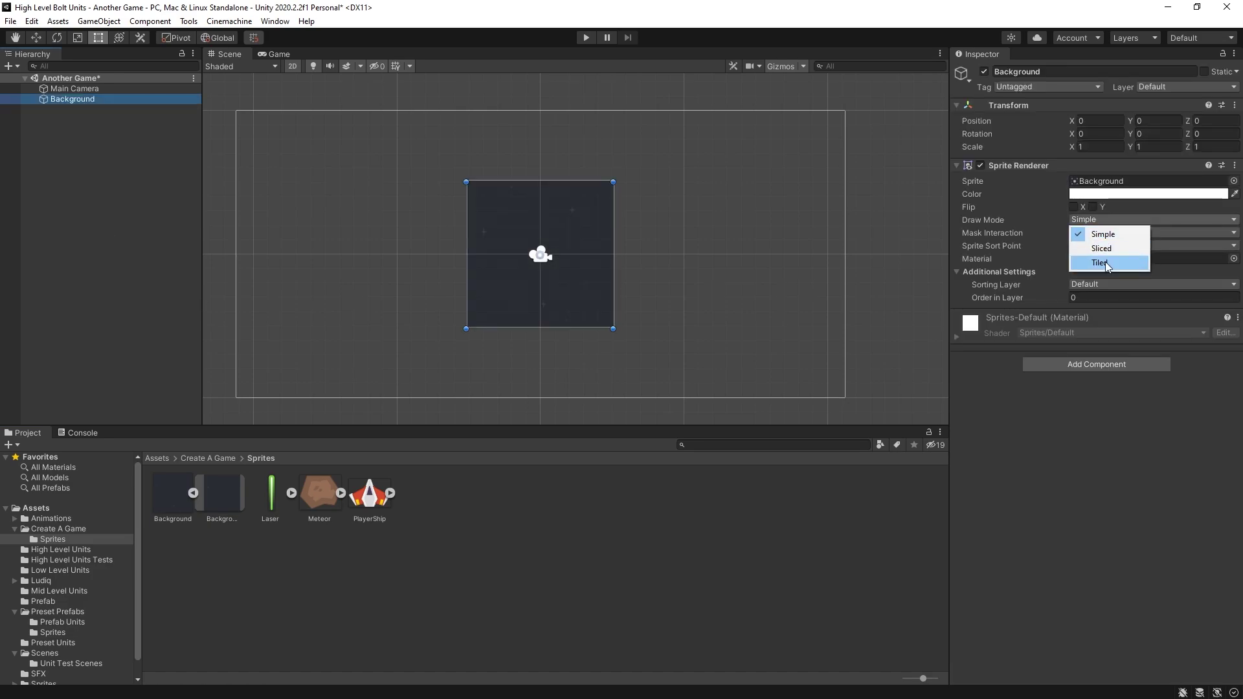
pyautogui.click(1107, 265)
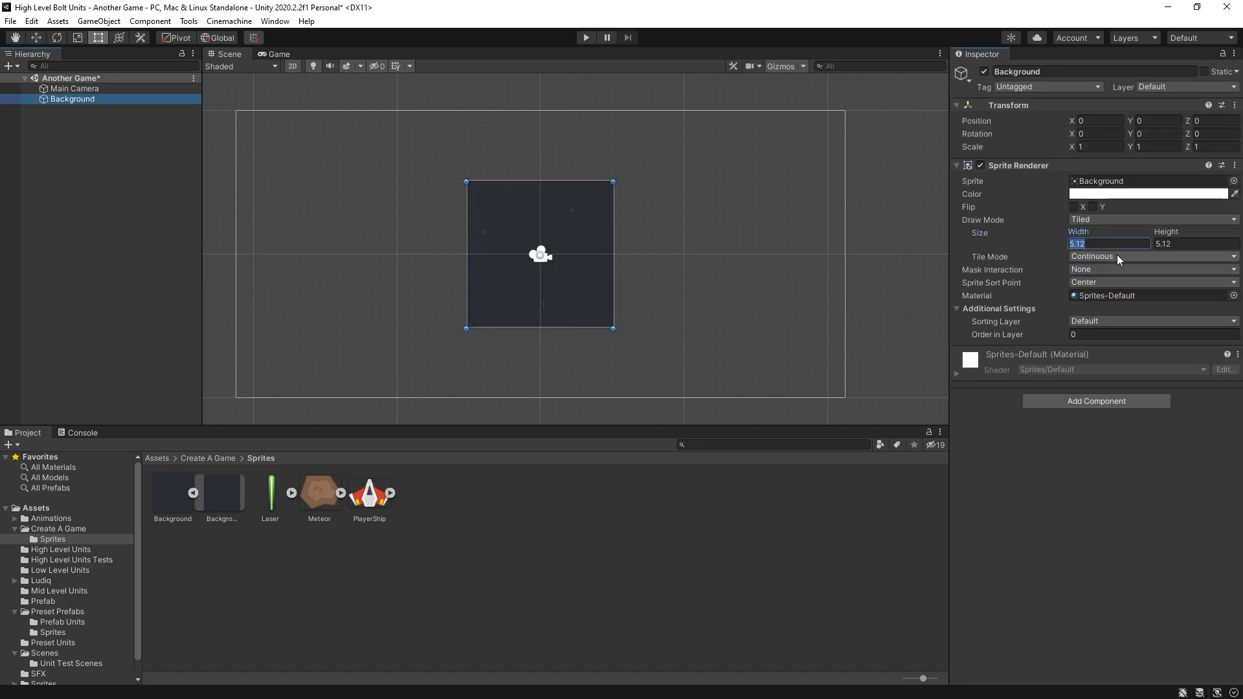
pyautogui.write('30')
pyautogui.press('Tab')
pyautogui.write('30')
pyautogui.click(1087, 333)
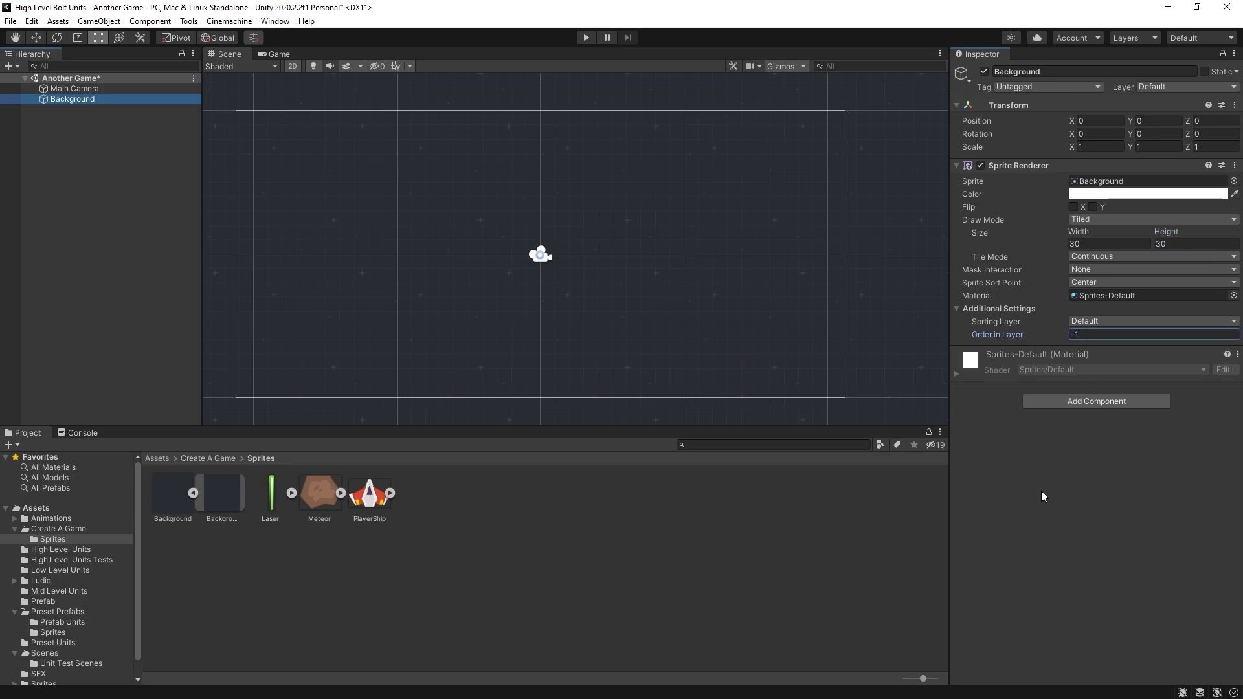
pyautogui.write('-1')
pyautogui.press('Return')
# Place the PlayerShip sprite in the scene and give it a Box Collider 2D.
pyautogui.moveTo(124, 212); pyautogui.dragTo(123, 209)
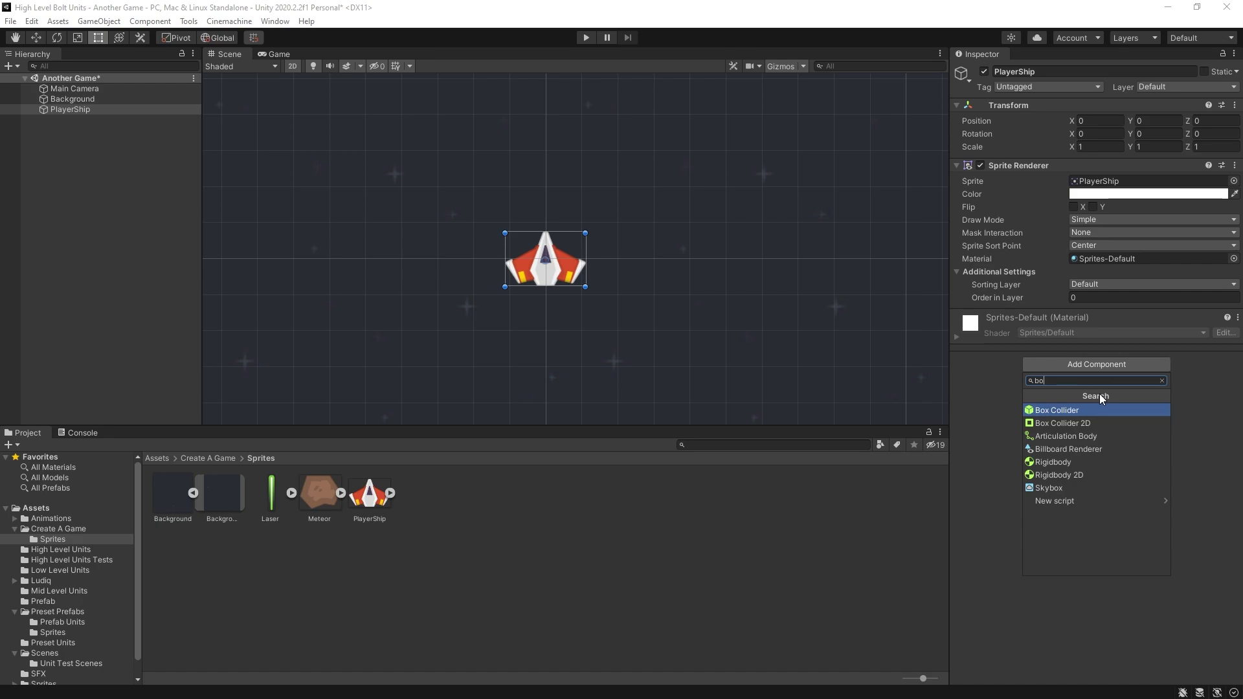
pyautogui.click(1062, 423)
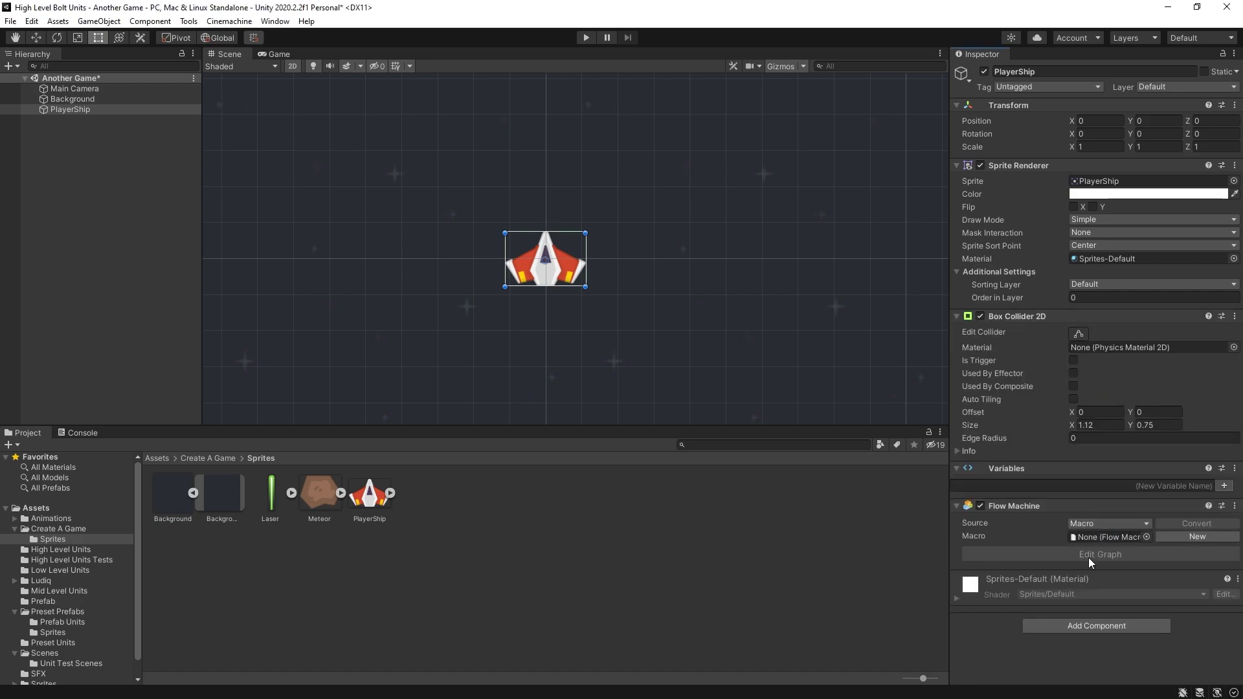
# Set the PlayerShip's Flow Machine source to Embed and add the Move Horizontal and Move Vertical Preset super units to its graph.
pyautogui.click(1109, 523)
pyautogui.click(1087, 533)
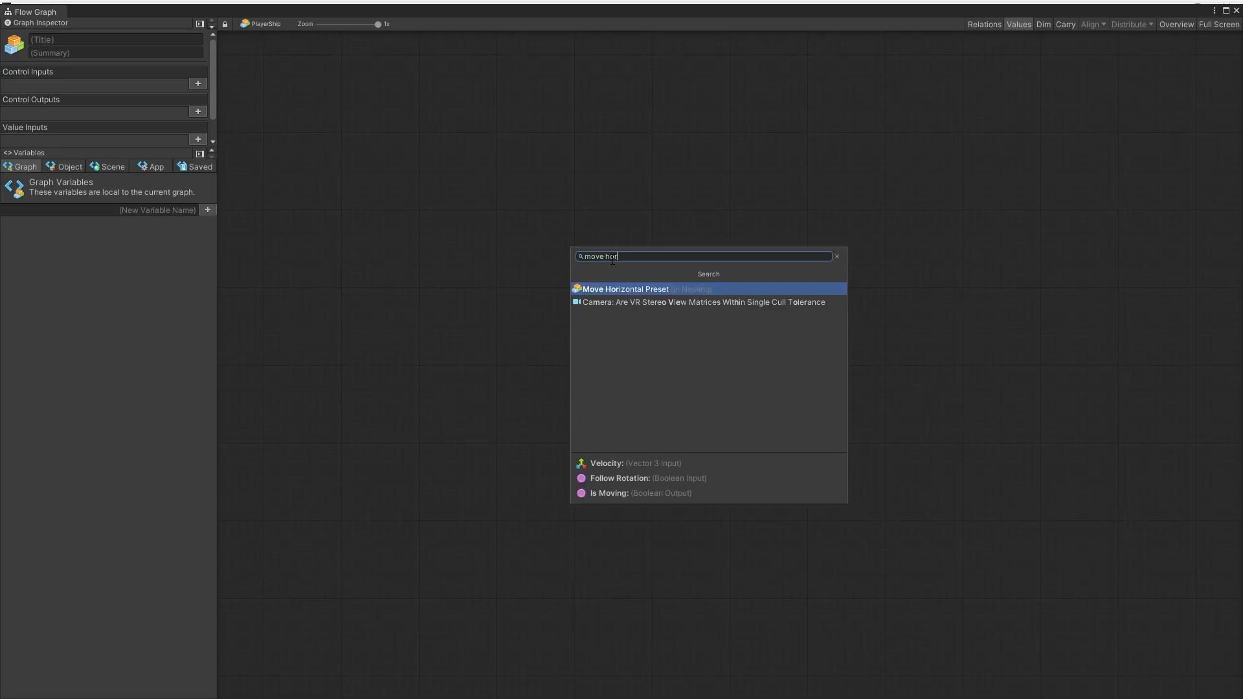
pyautogui.press('Return')
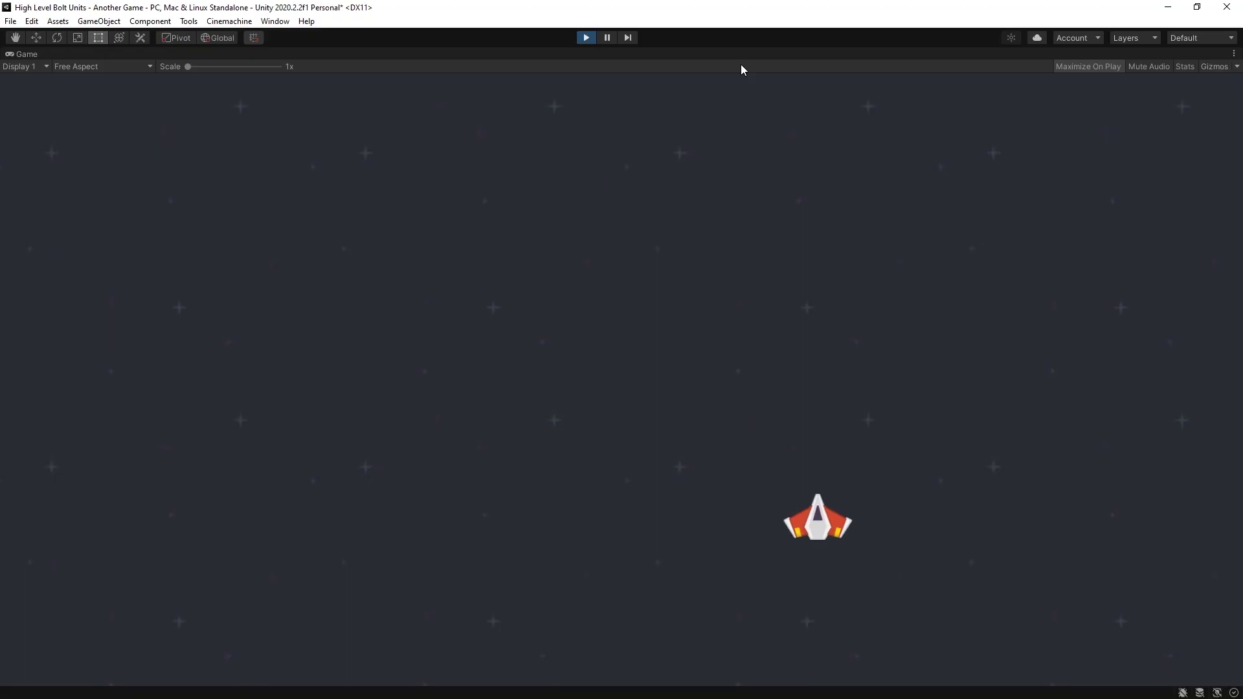
# Fly the ship horizontally and vertically in the running game to test its movement.
pyautogui.press('Left')
pyautogui.press('Up')
pyautogui.press('Down')
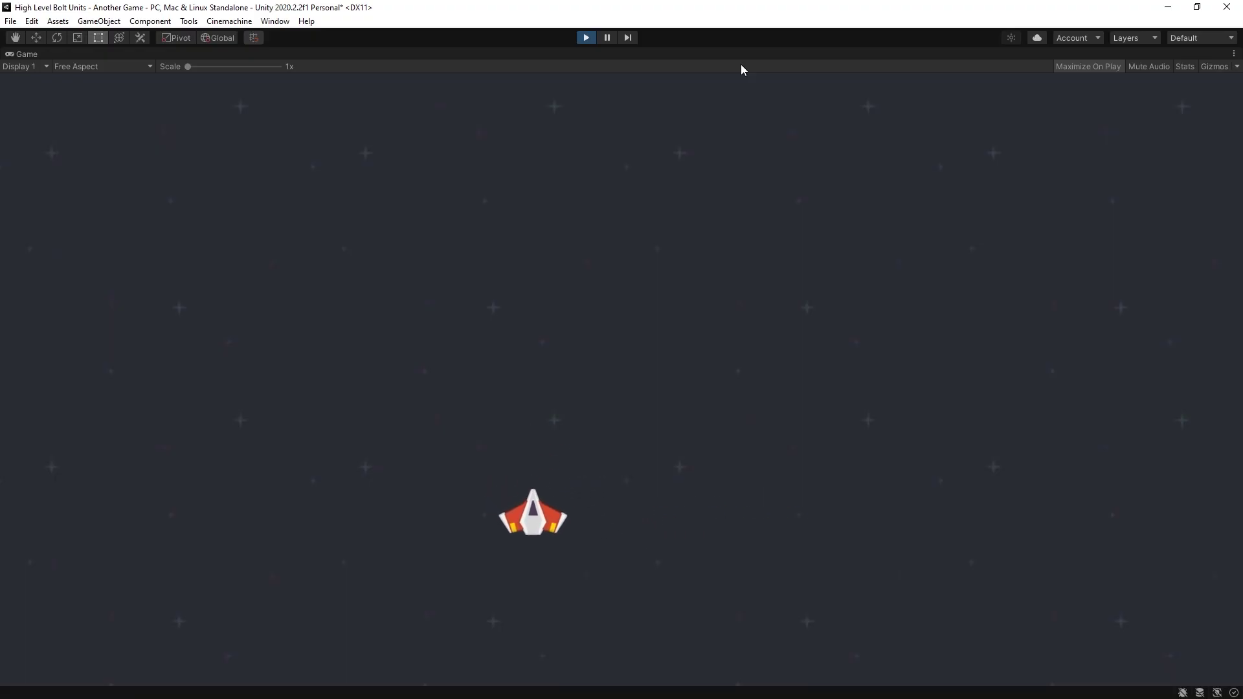
pyautogui.press('Up')
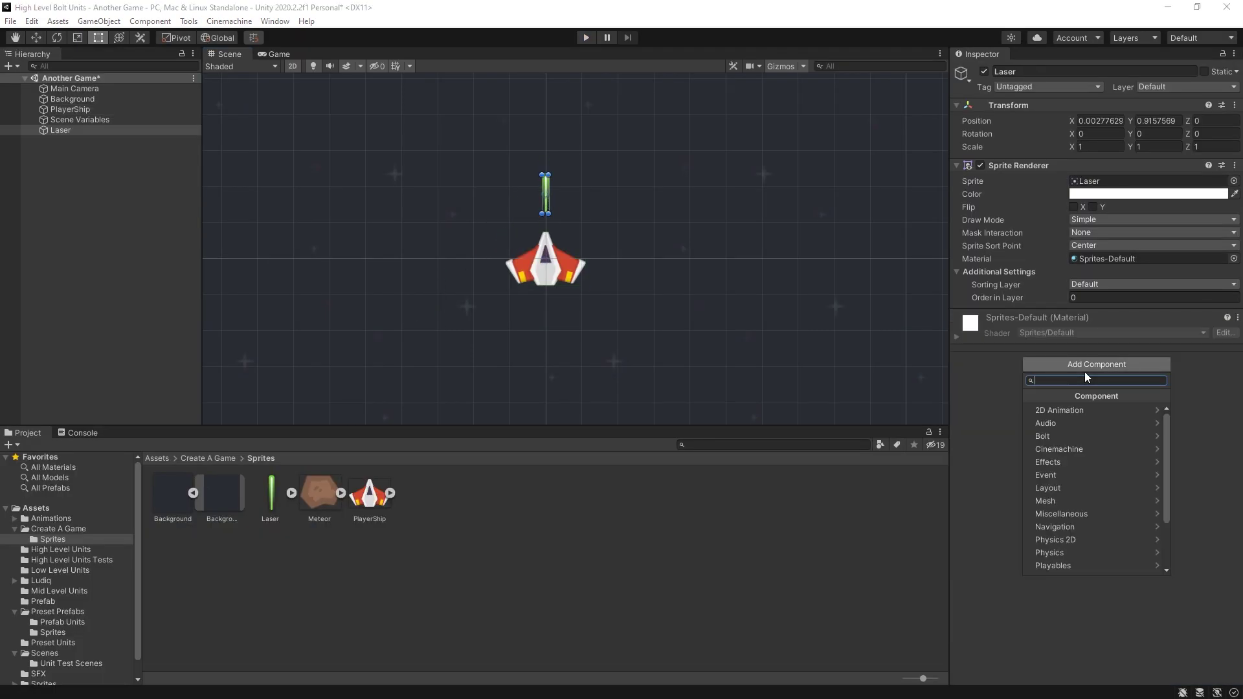
# Add a Box Collider 2D and a Flow Machine to the Laser above the ship.
pyautogui.write('bo')
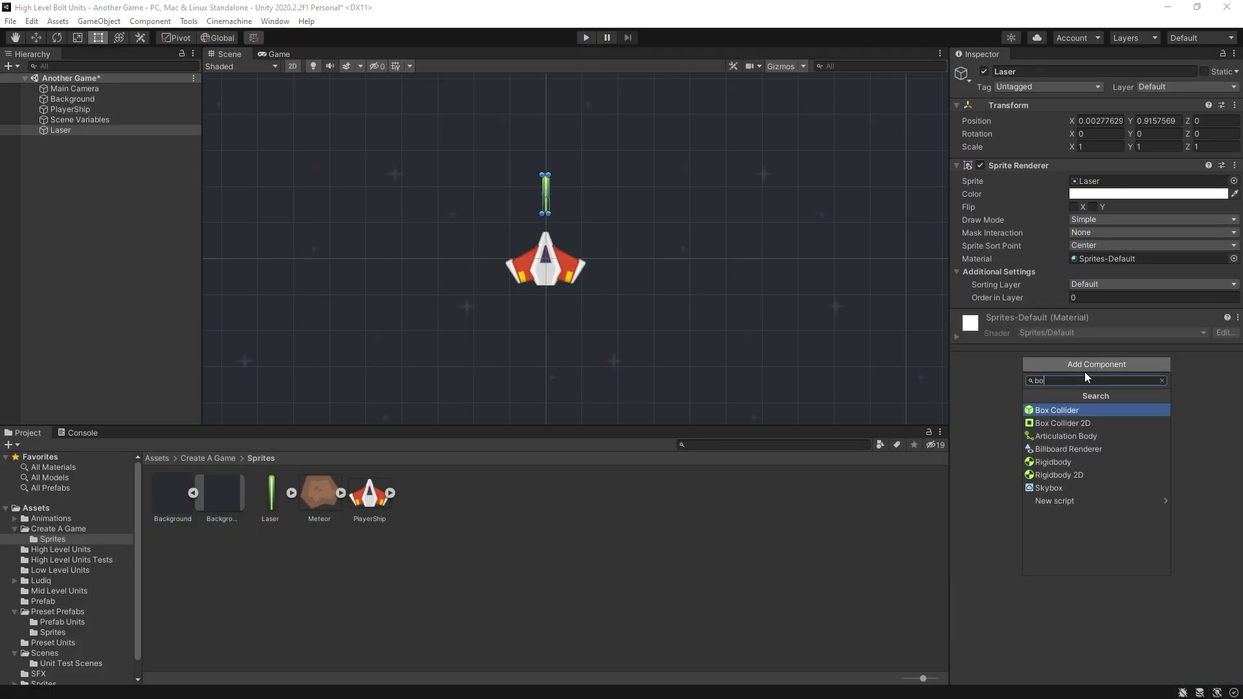
pyautogui.press('Down')
pyautogui.press('Return')
pyautogui.click(1061, 514)
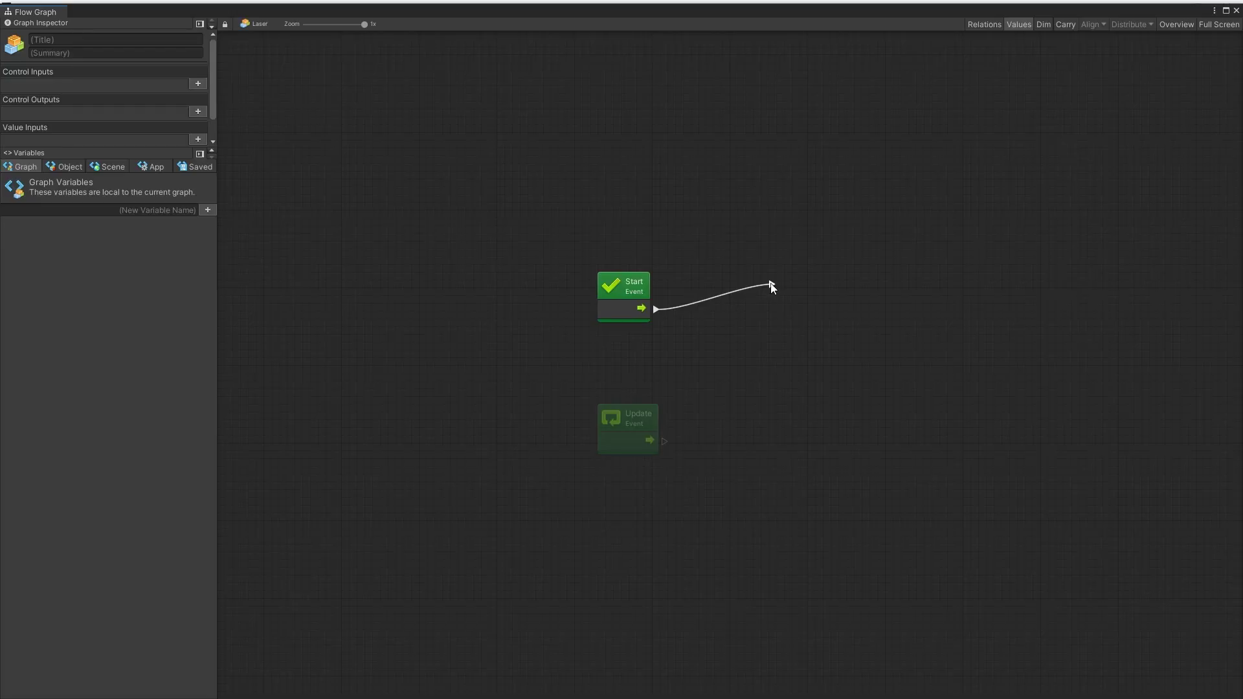
# Connect a Move super unit with velocity 0, 8, 0 to the Start event in the laser's flow graph.
pyautogui.click(771, 285)
pyautogui.write('move')
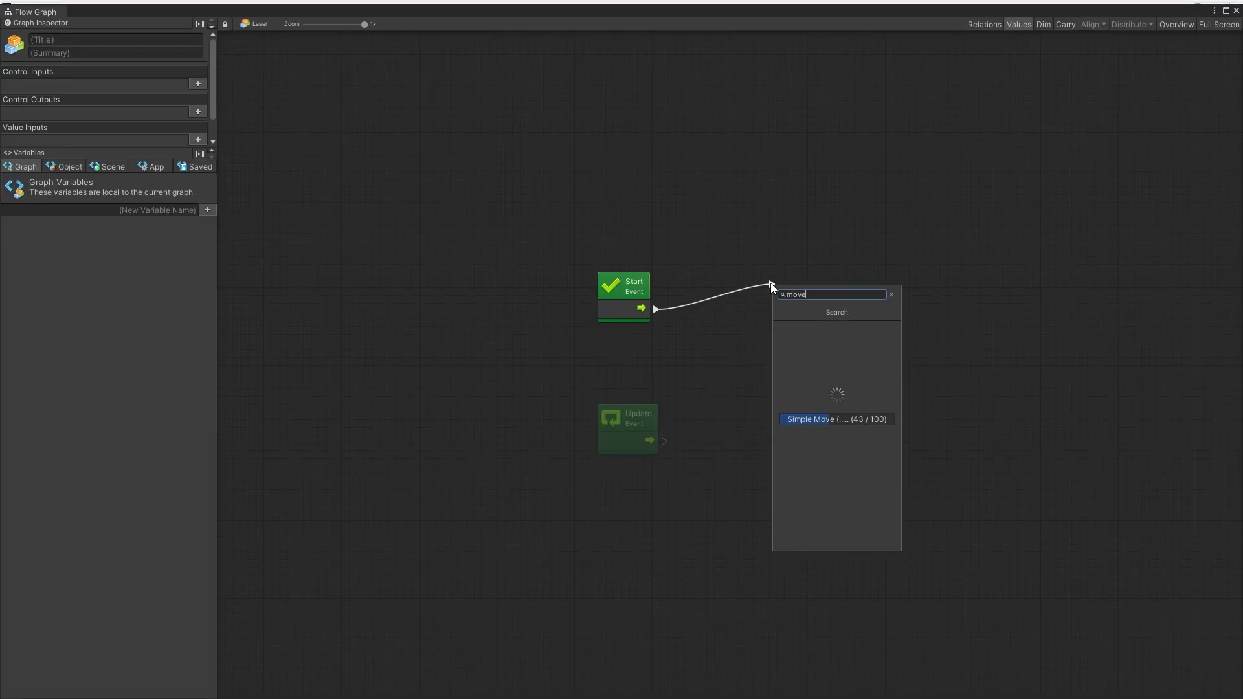
pyautogui.press('Return')
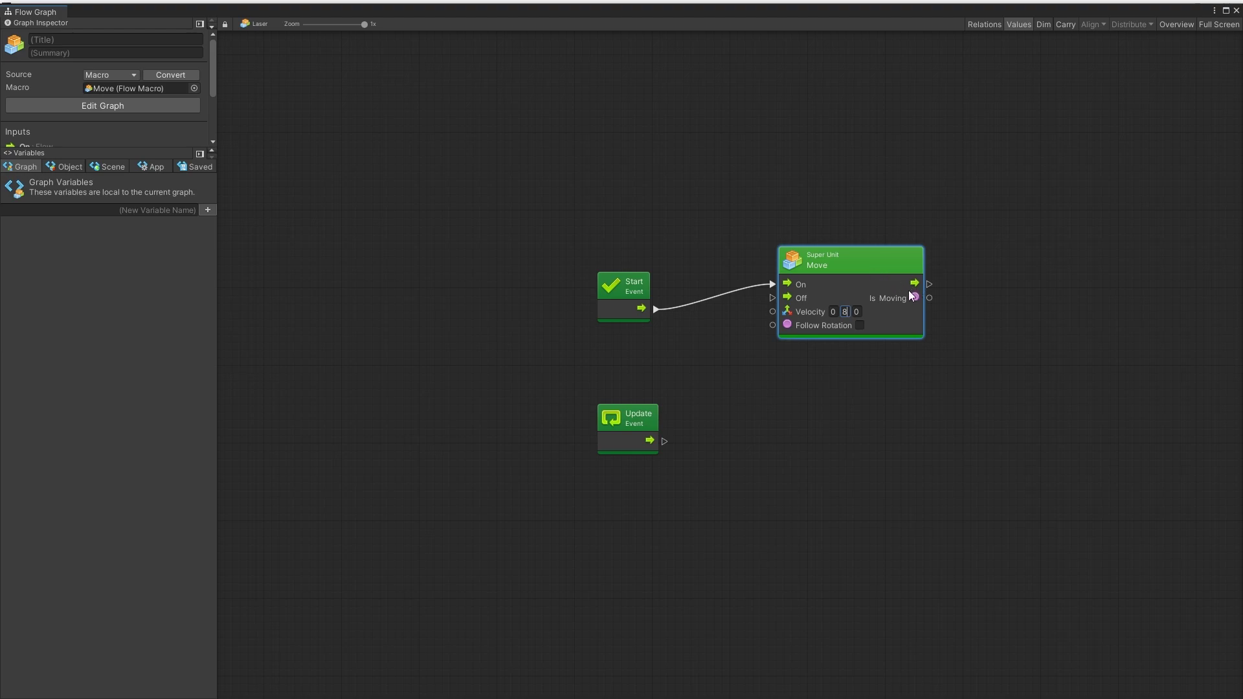
# Connect a Remove super unit with a delay of 3 after the laser's Move unit.
pyautogui.moveTo(930, 287); pyautogui.dragTo(1000, 297)
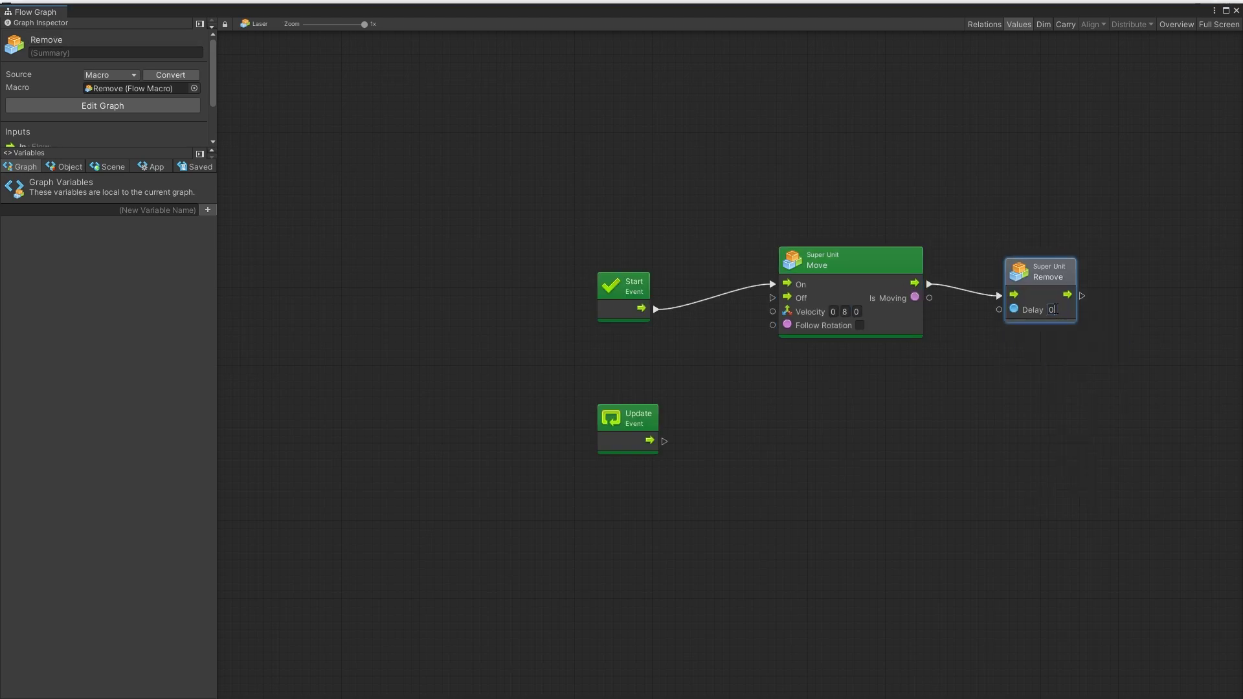
pyautogui.click(1052, 310)
pyautogui.write('3')
pyautogui.click(1018, 373)
# Add an On Trigger super unit with a connection from its Enter output to the laser's graph, and run the game to test it.
pyautogui.rightClick(601, 426)
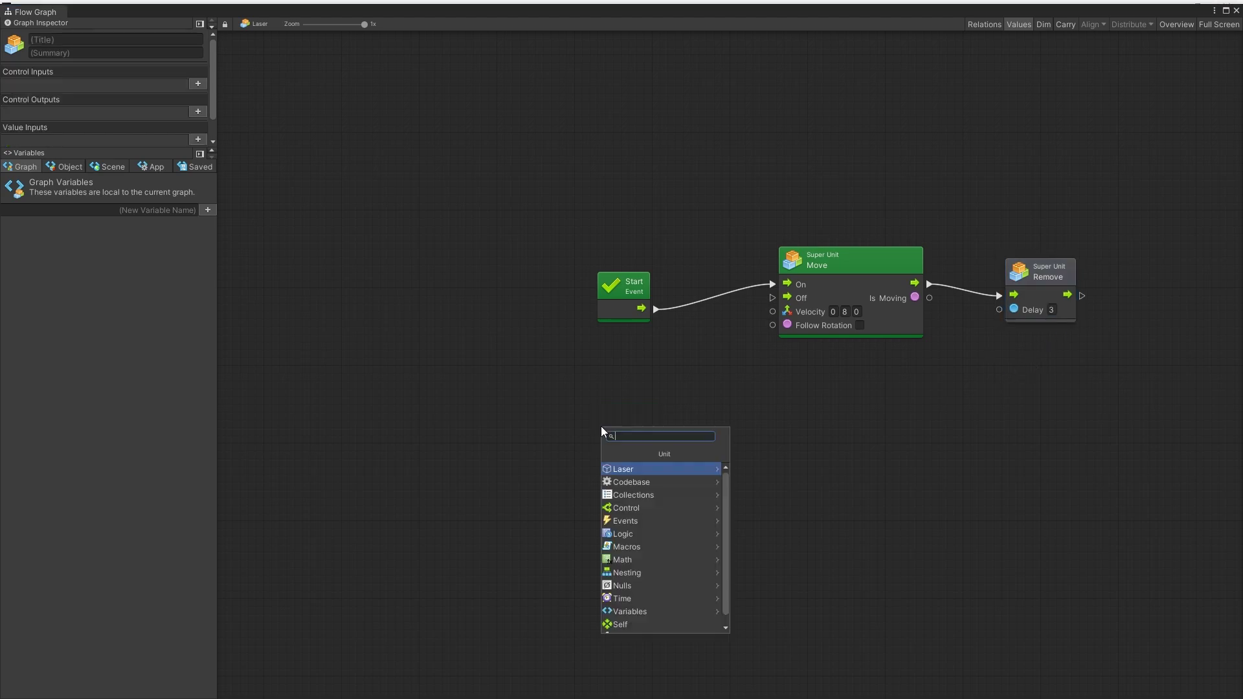
pyautogui.write('ontrigger')
pyautogui.press('Return')
pyautogui.moveTo(687, 463); pyautogui.dragTo(802, 461)
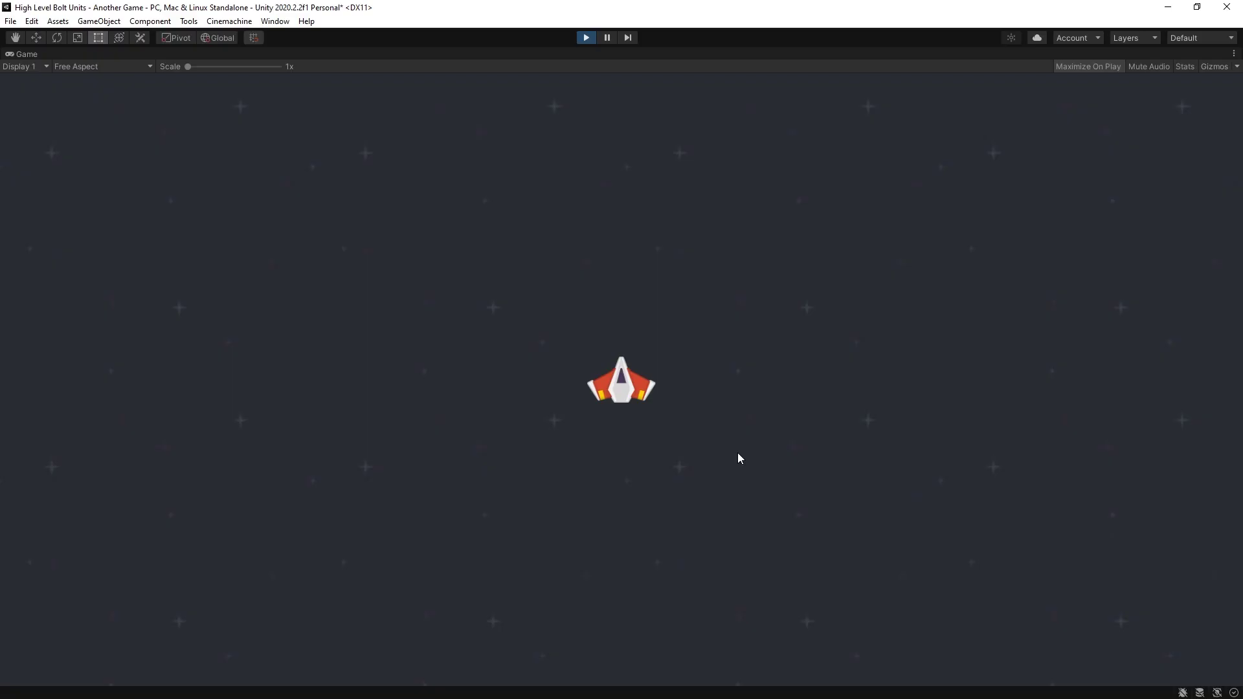
pyautogui.press('space')
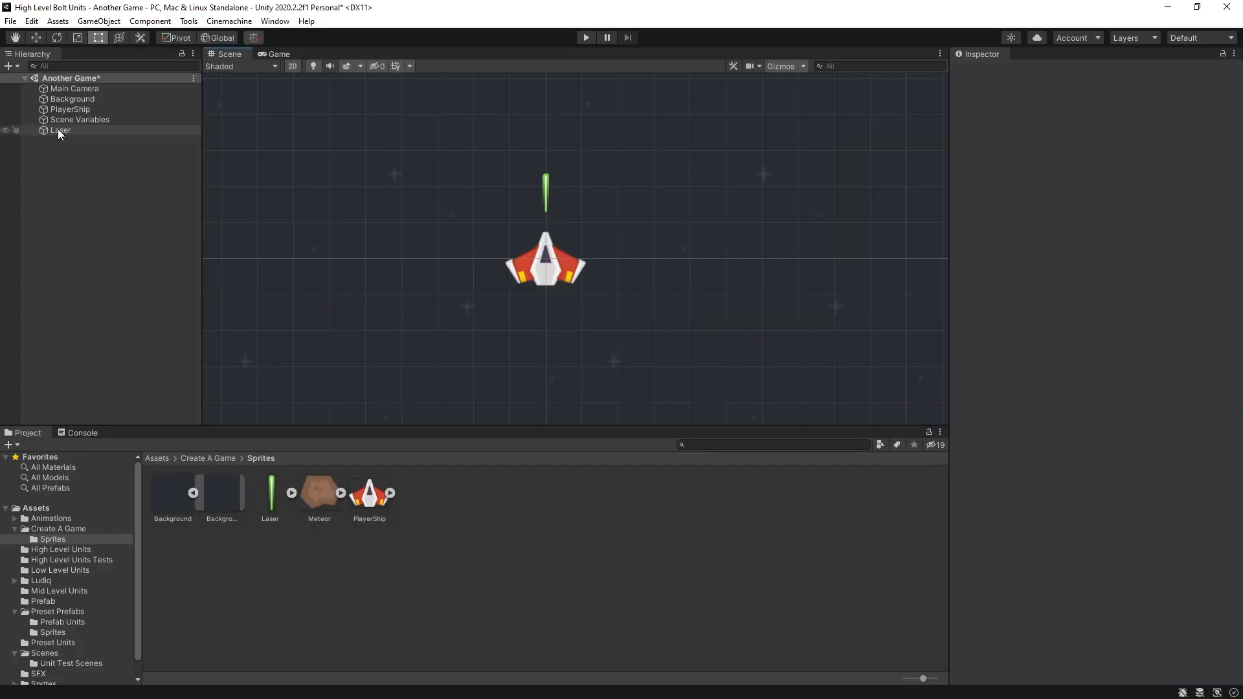
# Save the Laser as a prefab in the Sprites folder and delete its instance from the scene.
pyautogui.moveTo(60, 130); pyautogui.dragTo(323, 490)
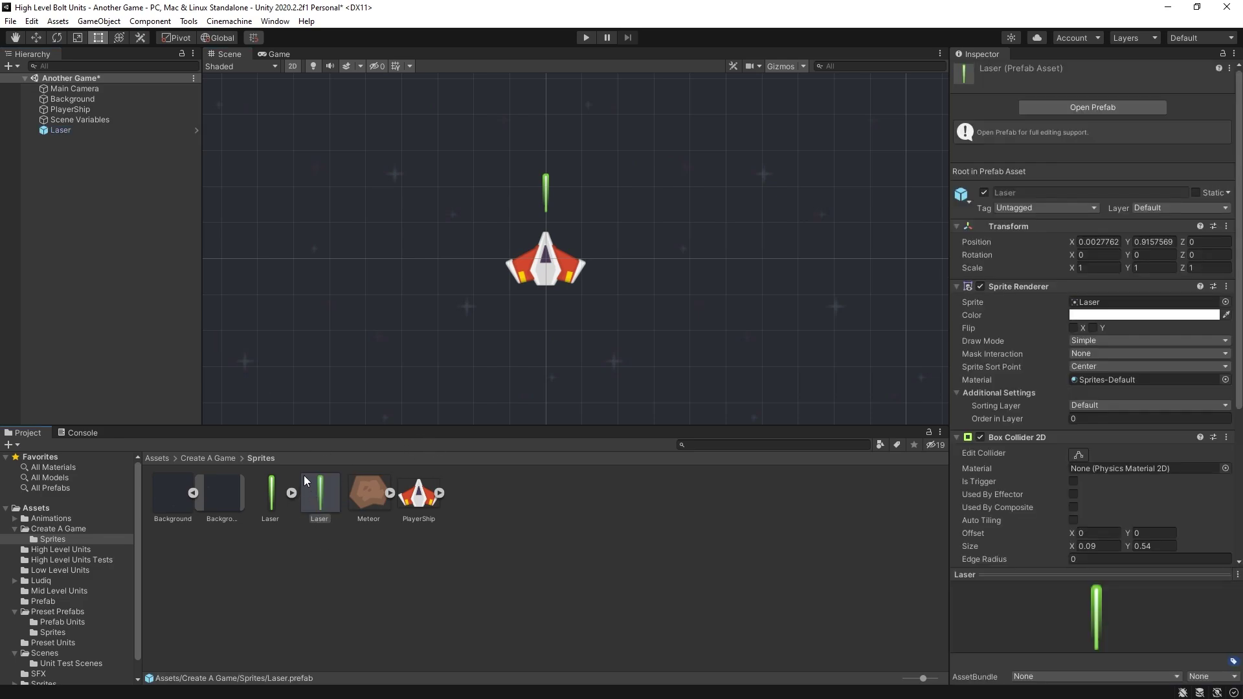
pyautogui.click(60, 130)
pyautogui.press('Delete')
# In the PlayerShip's flow graph, connect a Spawn super unit using the Laser prefab to an On Keyboard Input event for Space Down.
pyautogui.click(162, 109)
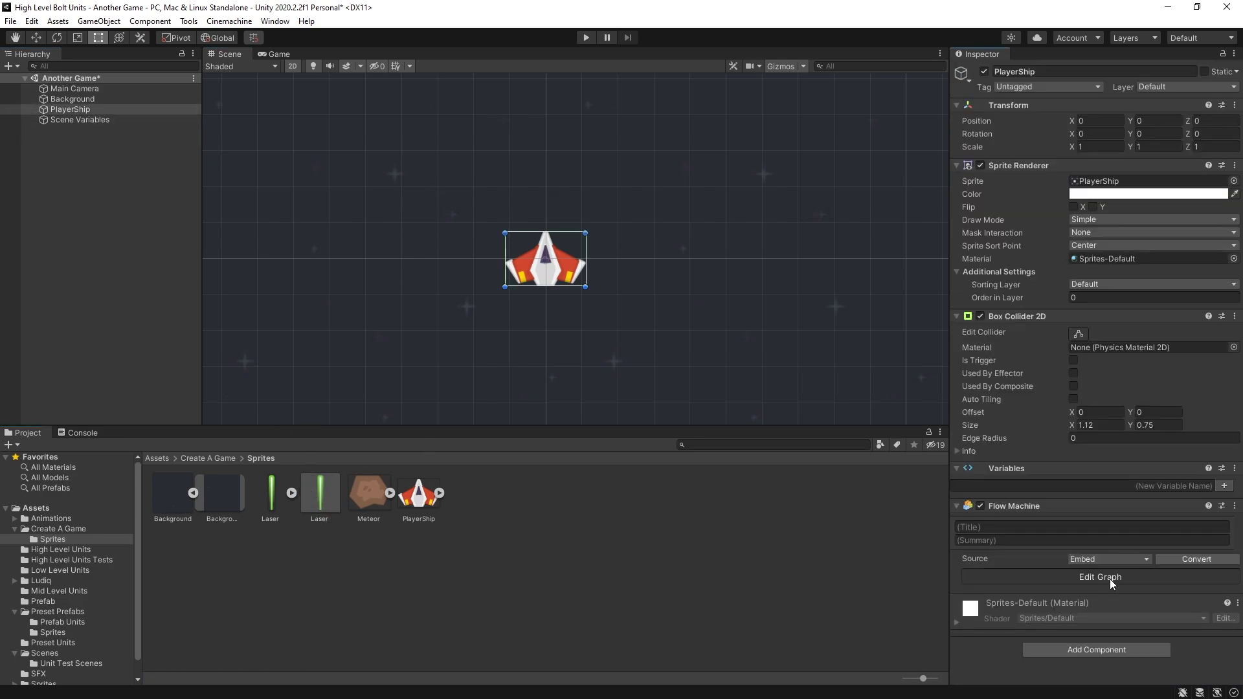
pyautogui.click(1100, 577)
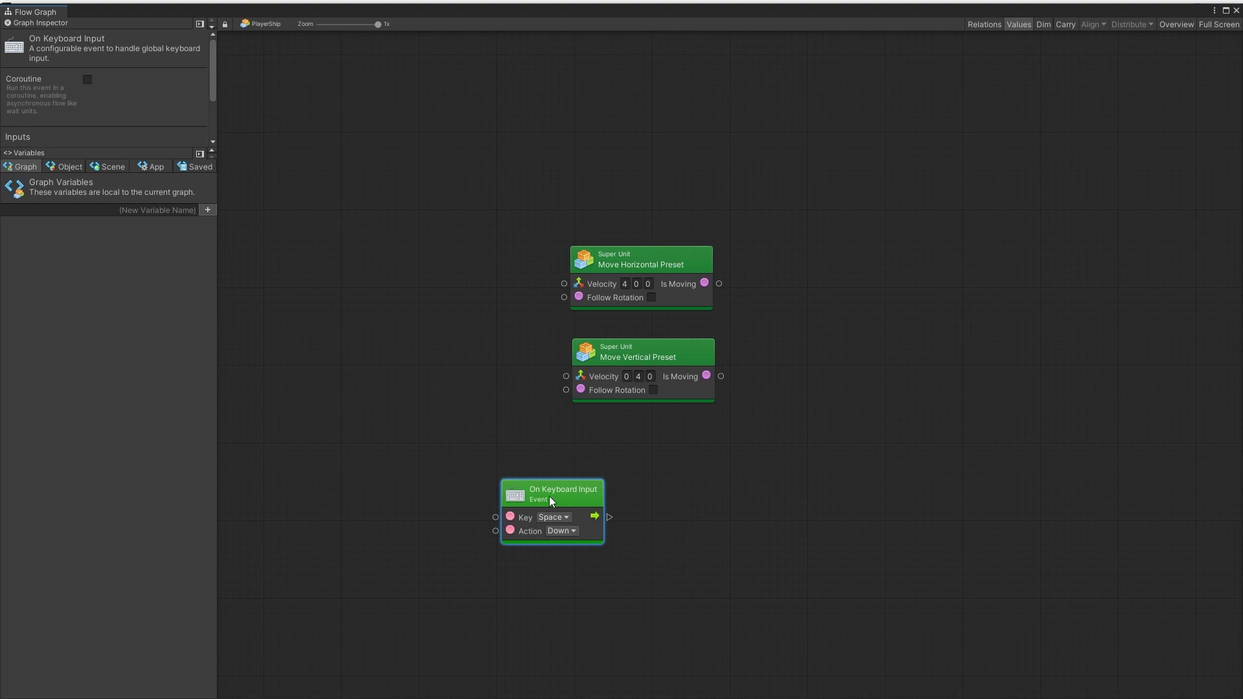
pyautogui.moveTo(609, 517); pyautogui.dragTo(665, 511)
pyautogui.write('spawn')
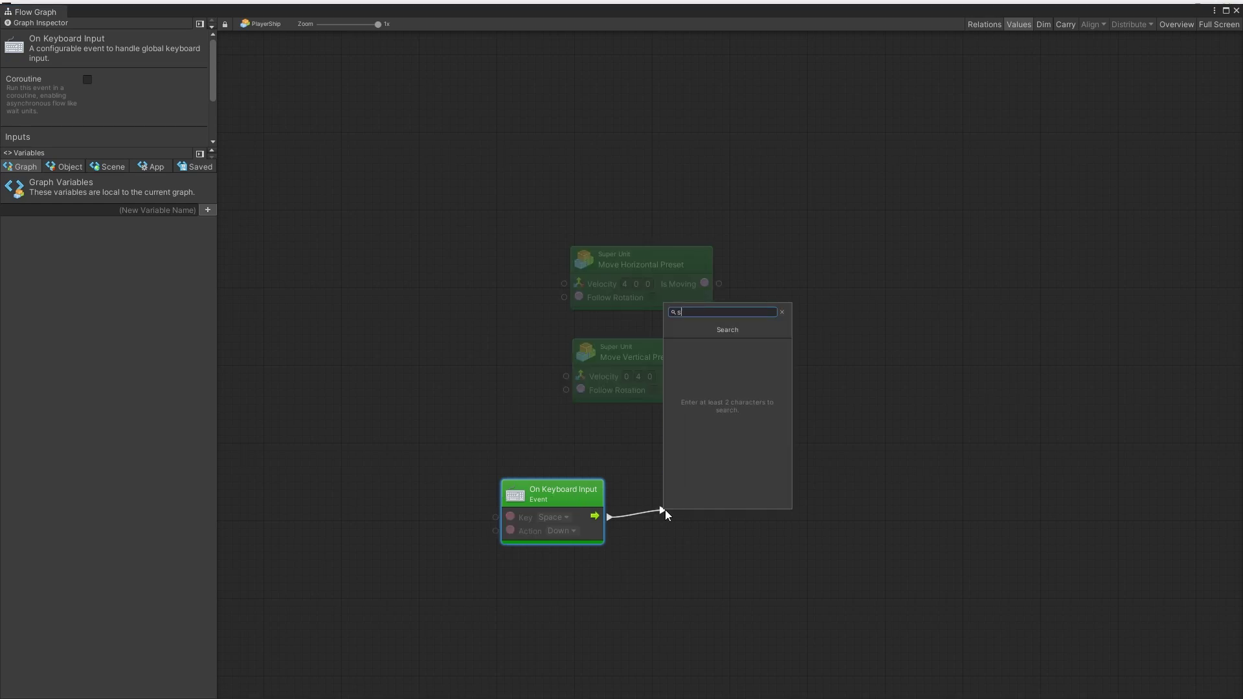
pyautogui.press('Return')
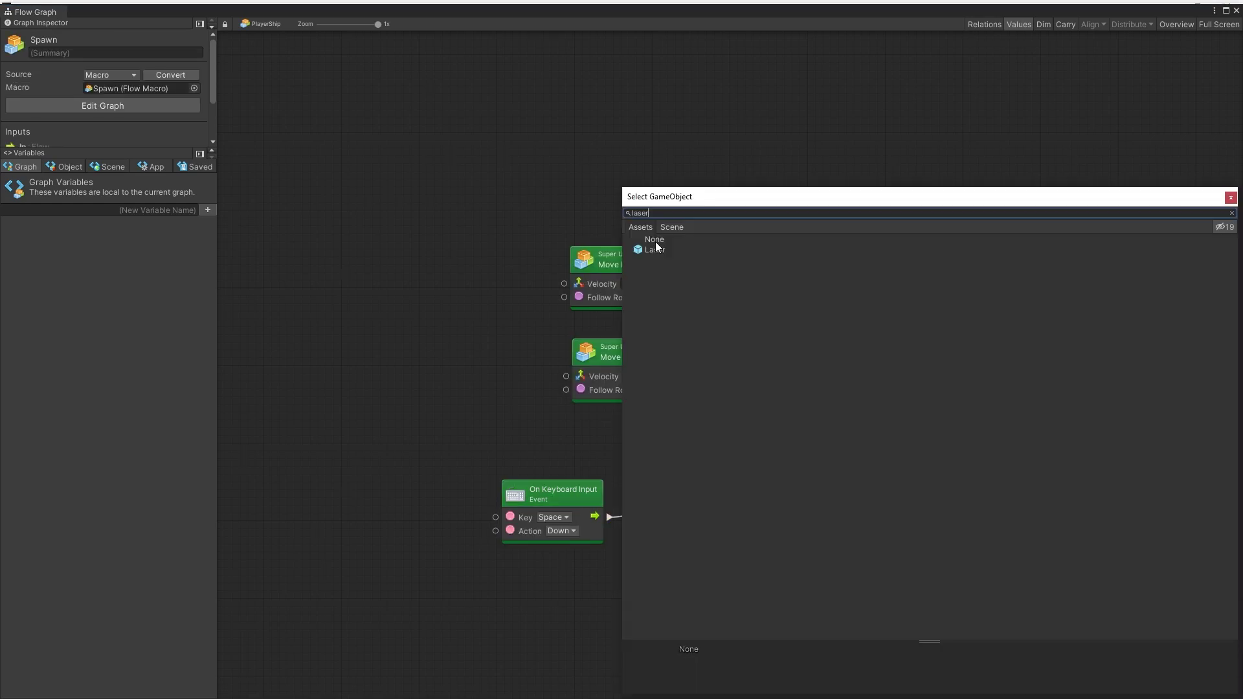
pyautogui.doubleClick(655, 249)
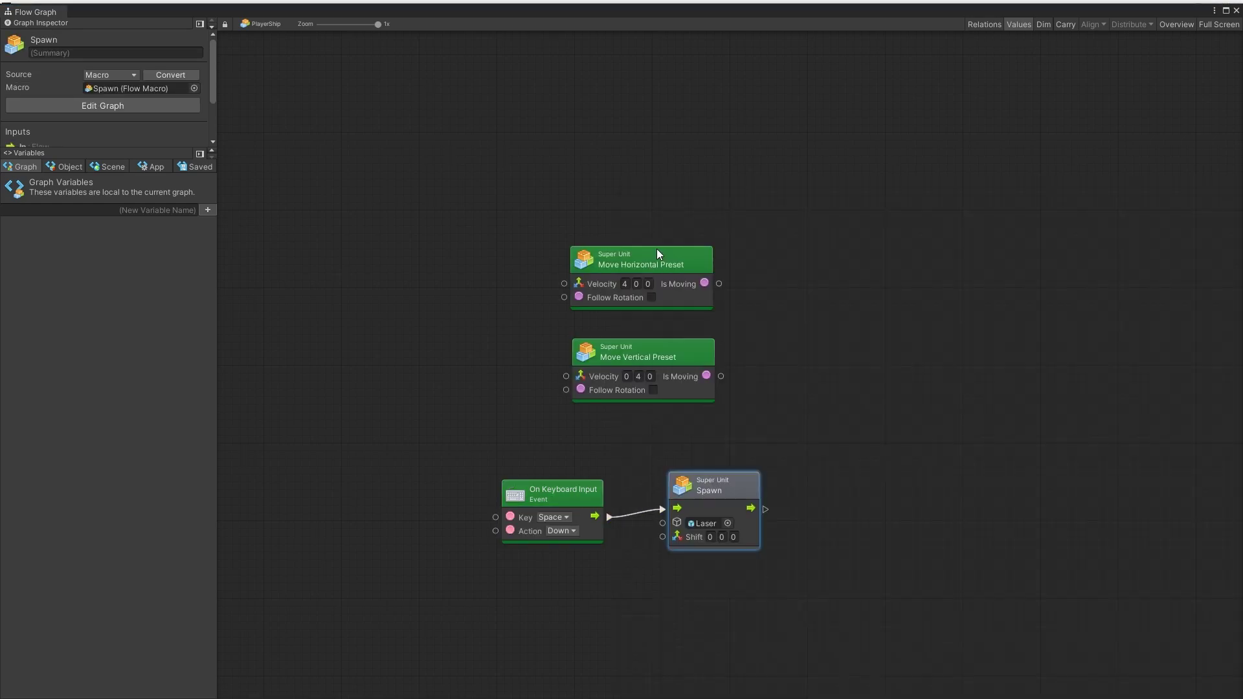
pyautogui.click(722, 536)
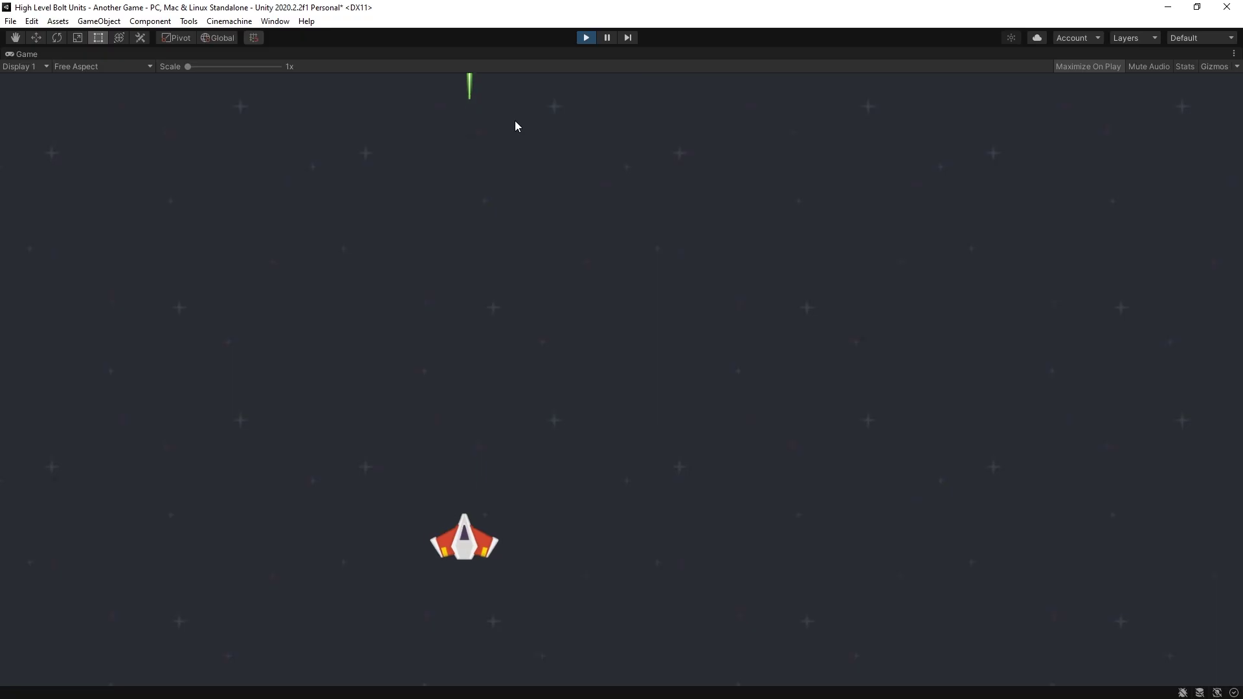
# Test firing lasers while moving the ship sideways in the running game.
pyautogui.press('Right')
pyautogui.press('space')
pyautogui.press('space')
pyautogui.press('space')
pyautogui.press('Left')
pyautogui.press('space')
pyautogui.press('space')
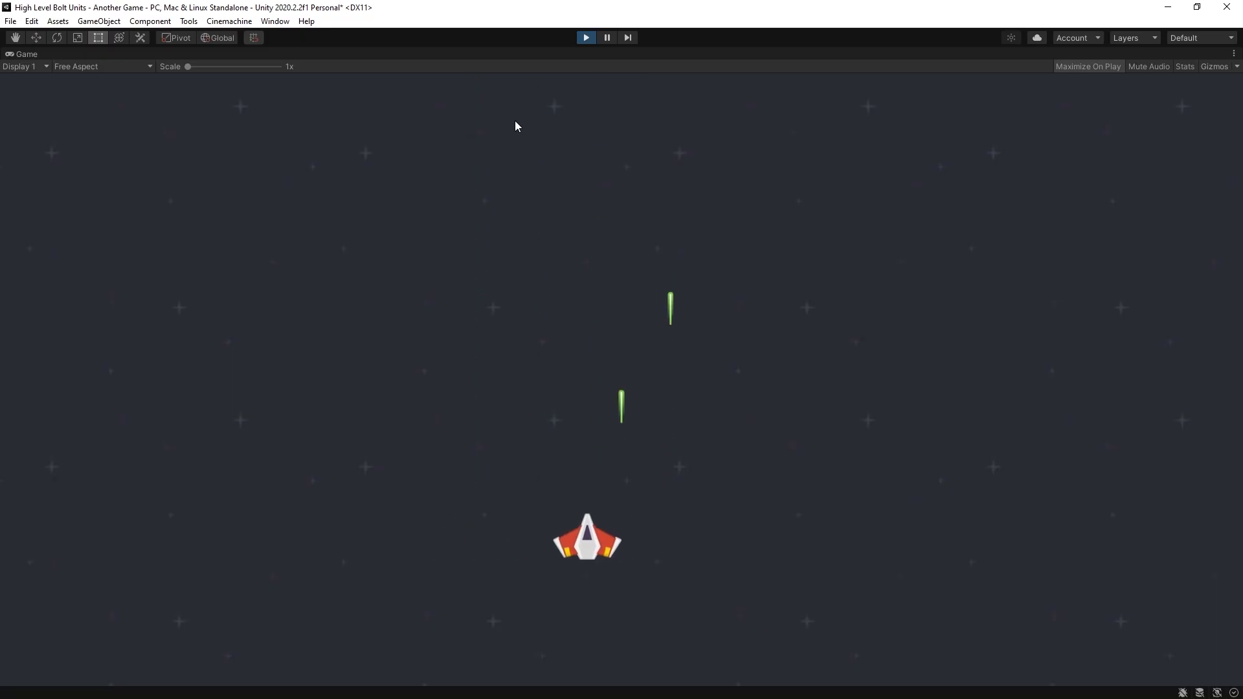
pyautogui.press('space')
pyautogui.press('space')
pyautogui.press('Right')
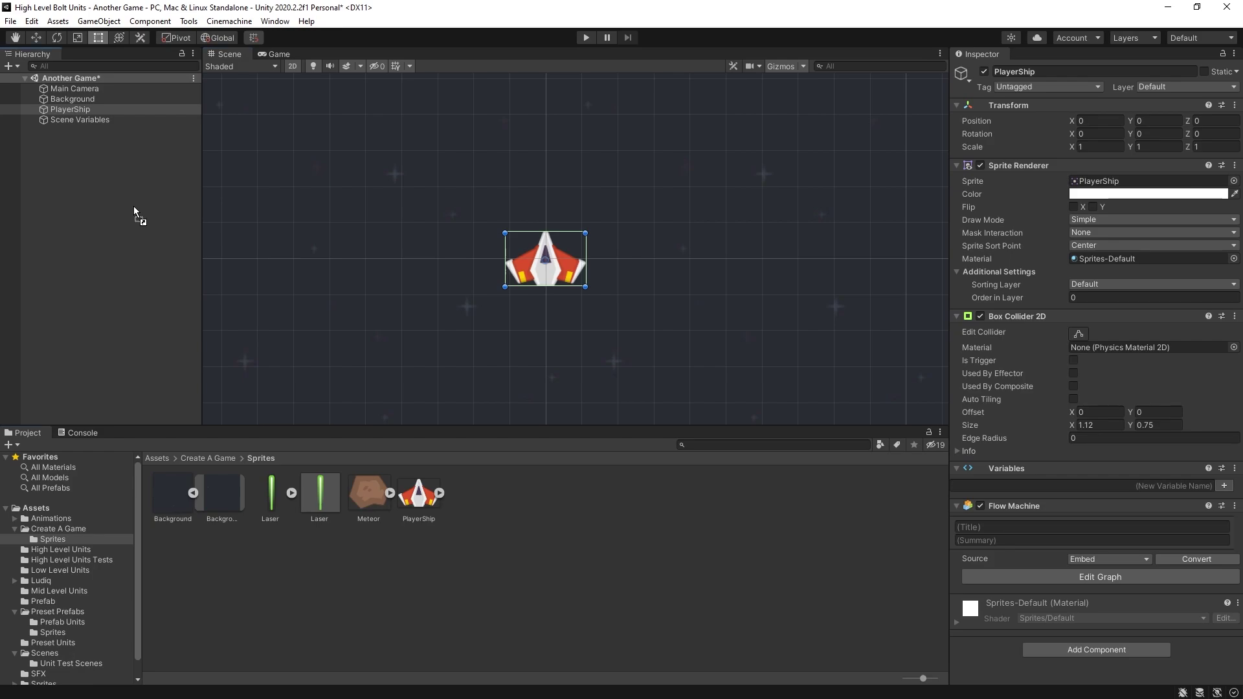
# Place the Meteor sprite above the ship at about X -0.2, Y 1.46 and give it a Box Collider 2D set as trigger.
pyautogui.moveTo(133, 206); pyautogui.dragTo(115, 201)
pyautogui.moveTo(573, 244); pyautogui.dragTo(558, 140)
pyautogui.click(1144, 360)
pyautogui.press('Down')
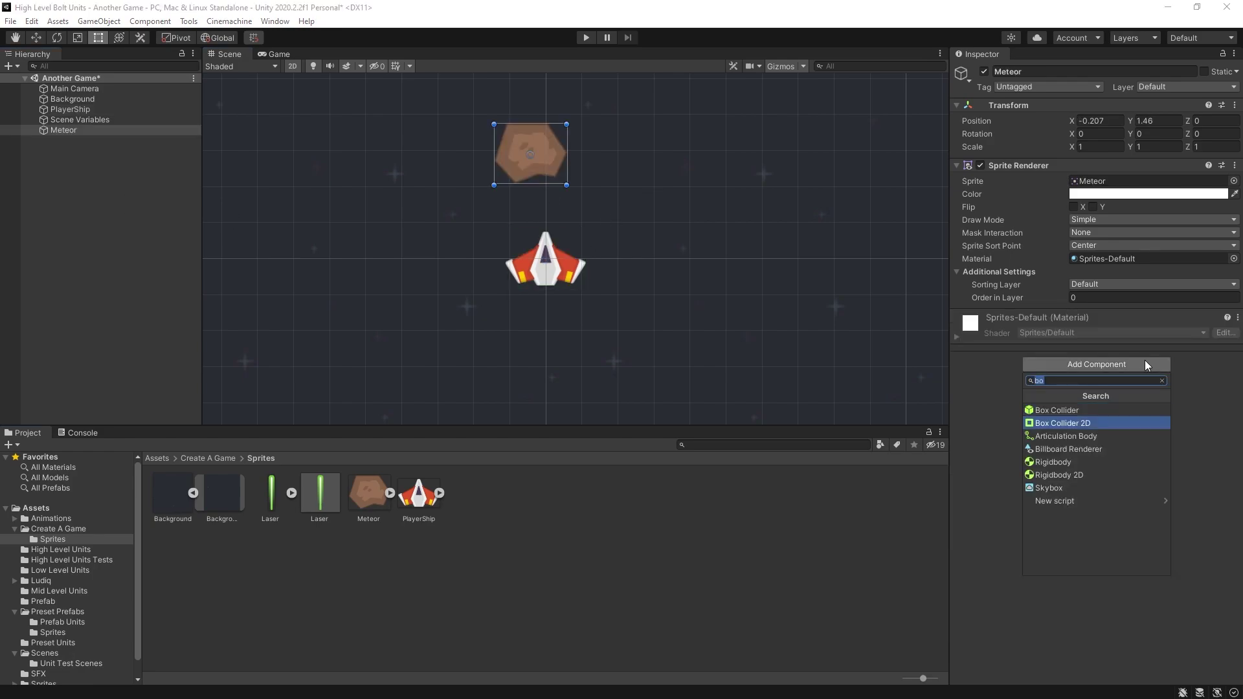
pyautogui.press('Return')
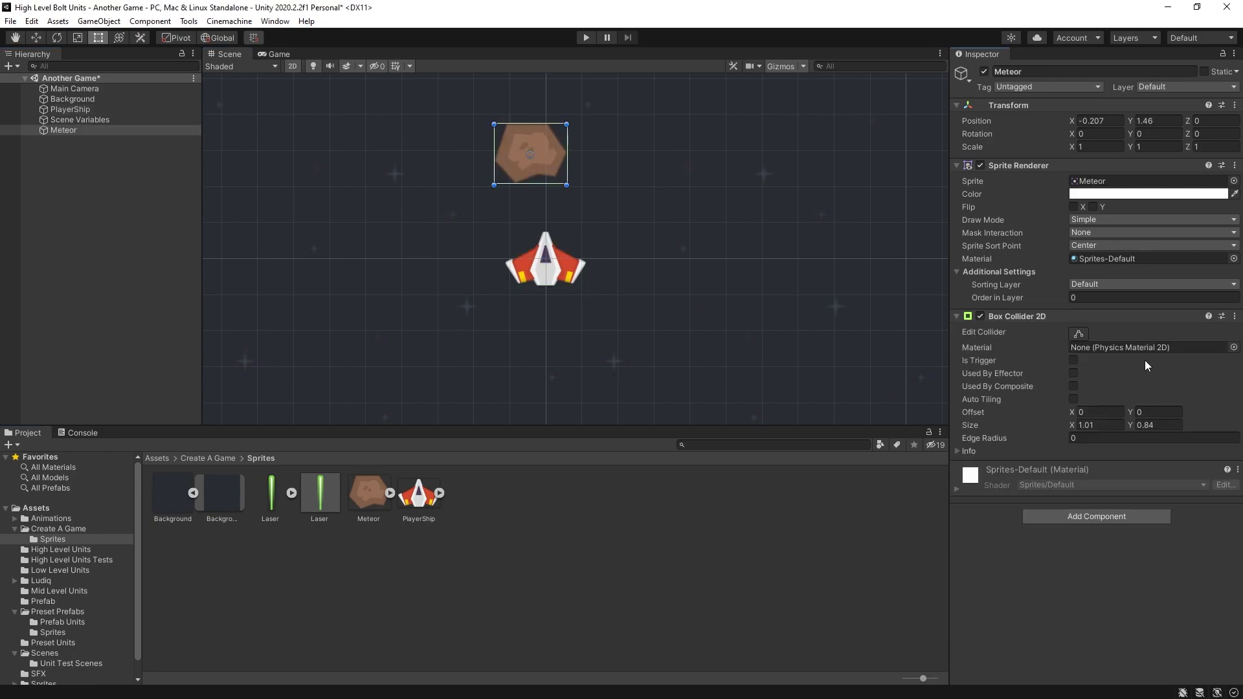
pyautogui.click(1073, 361)
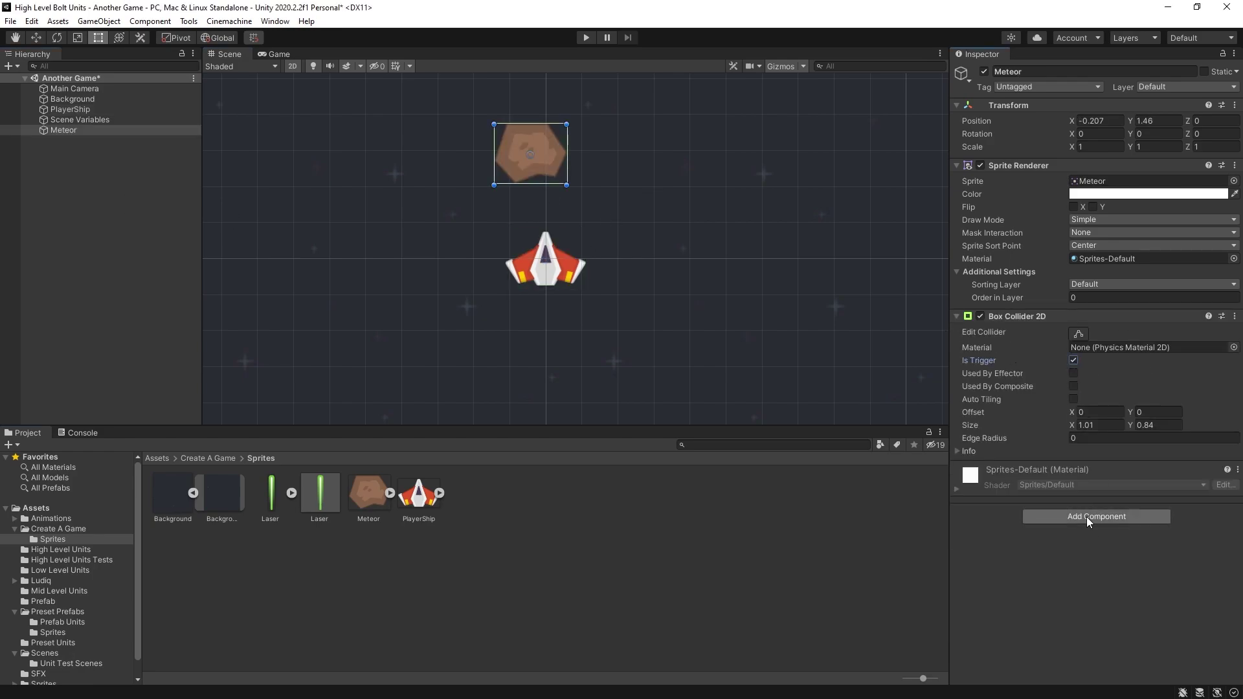
# Add a Flow Machine with an embedded graph to the Meteor and open the graph for editing.
pyautogui.click(1109, 524)
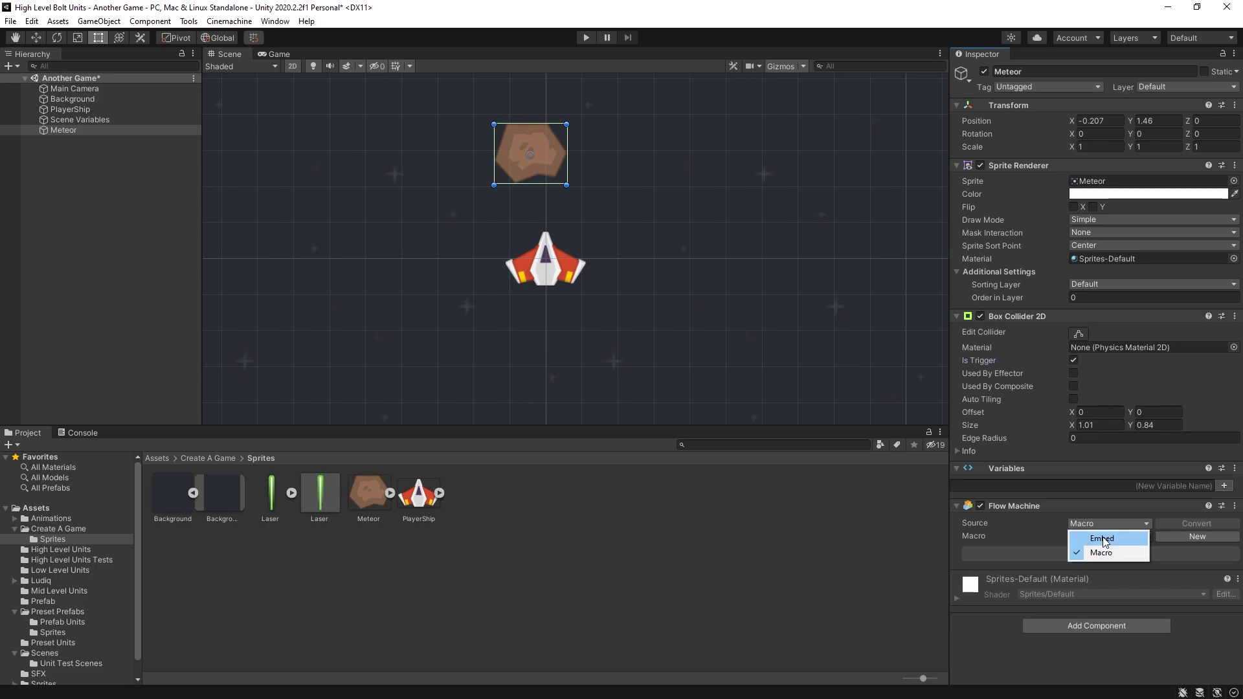
pyautogui.click(1105, 543)
pyautogui.click(1093, 569)
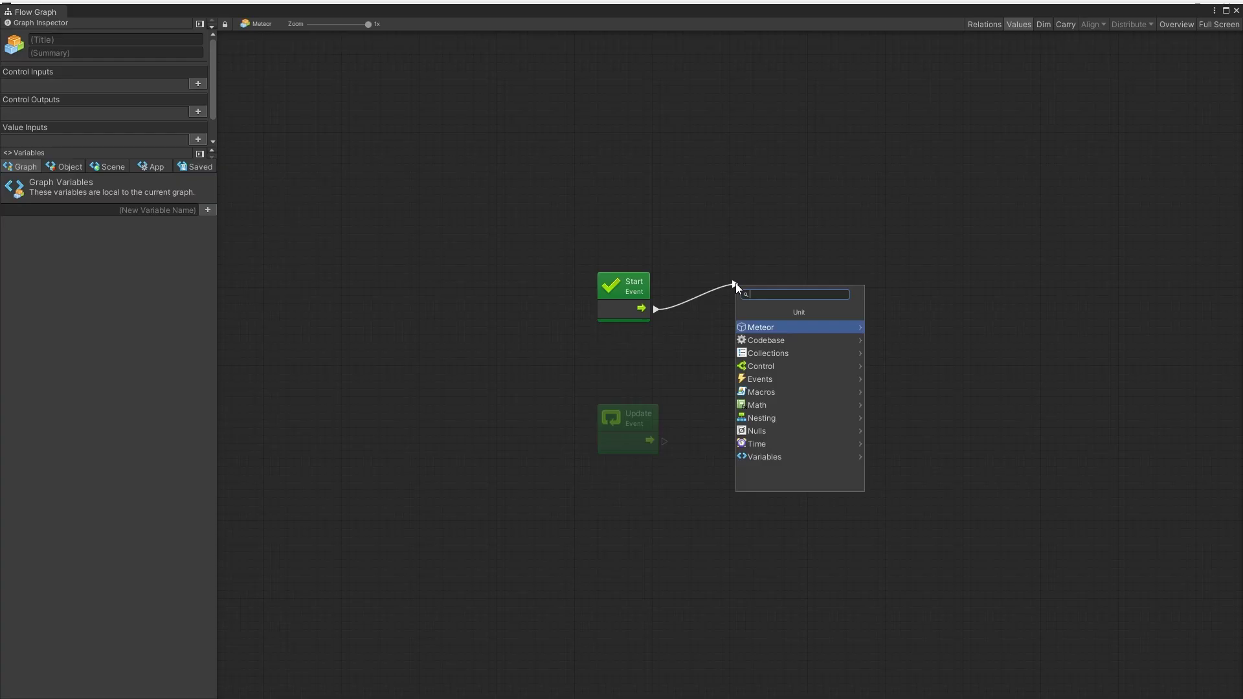
# Connect a Move unit with velocity 0, -1, 0 to Start, and add an On Trigger unit with a connection from its Enter output.
pyautogui.write('m')
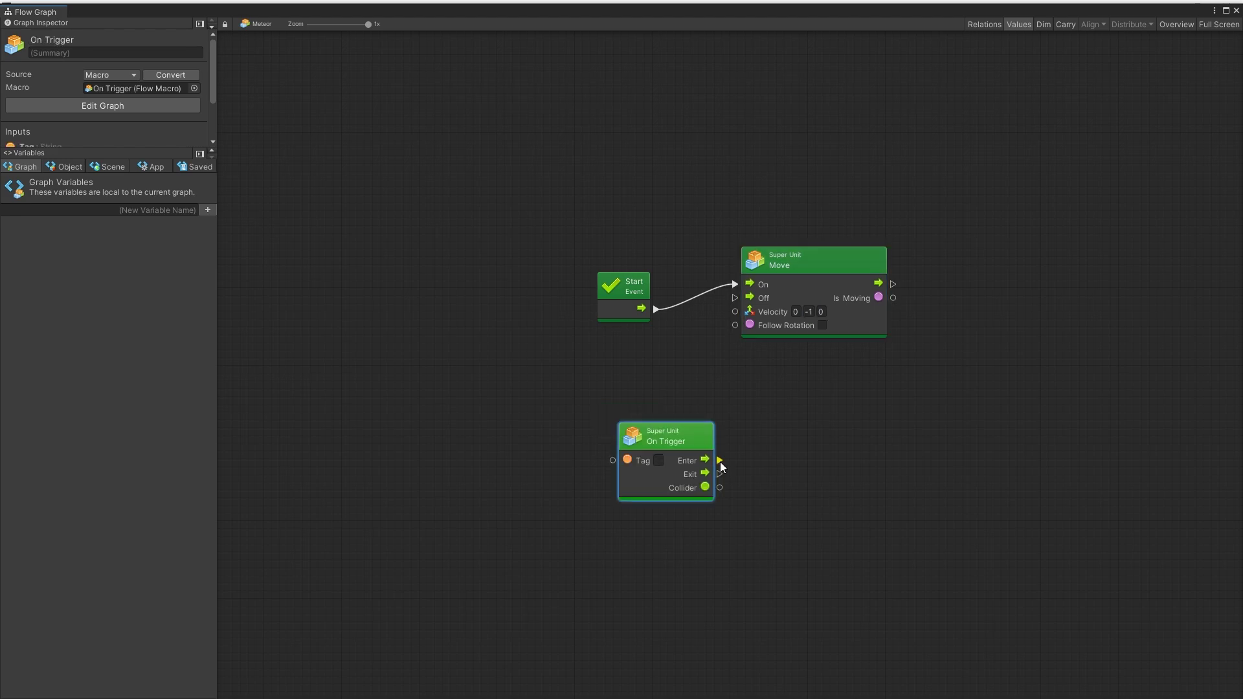
pyautogui.moveTo(719, 460); pyautogui.dragTo(764, 459)
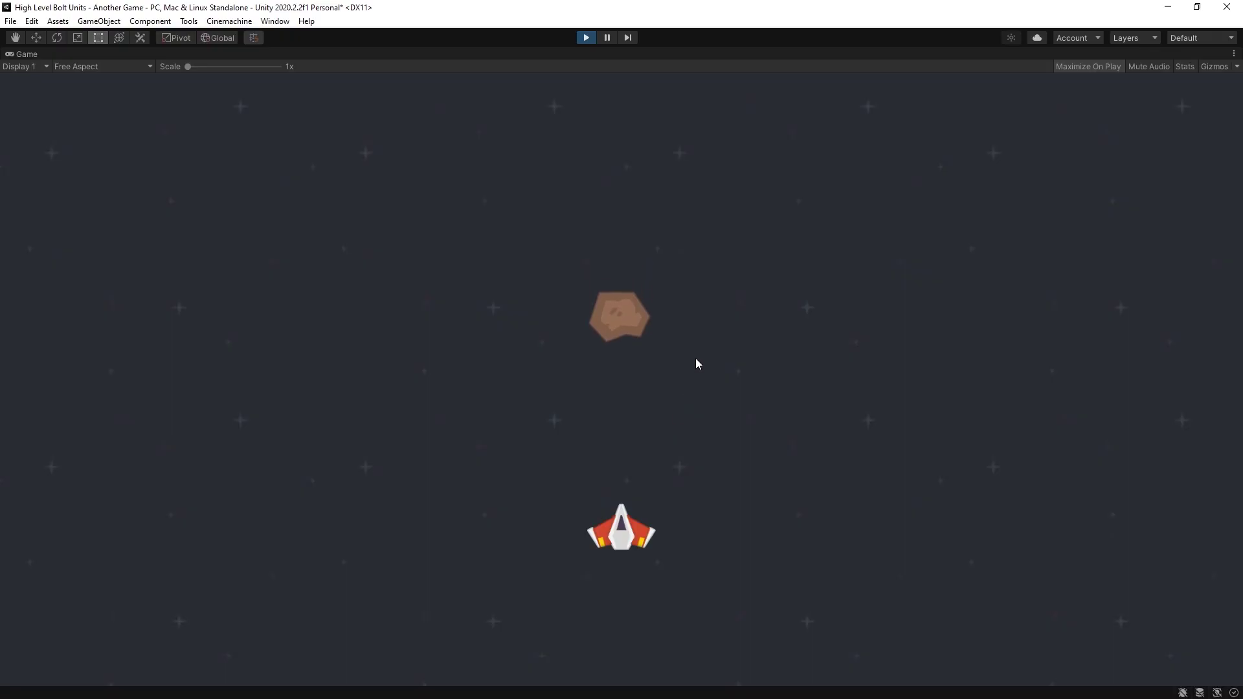
# Test shooting the meteor with a laser and steering the ship around the dropped coin in the running game.
pyautogui.press('space')
pyautogui.press('Up')
pyautogui.press('Up')
pyautogui.press('Up')
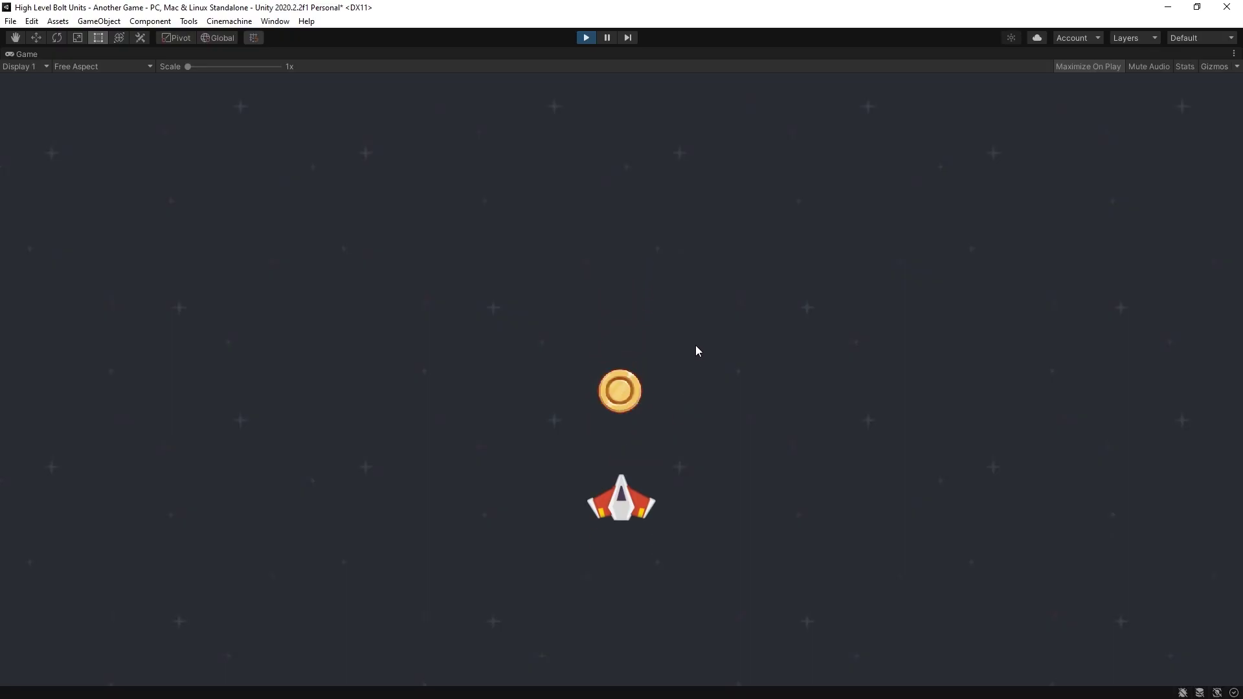
pyautogui.press('Left')
pyautogui.press('Down')
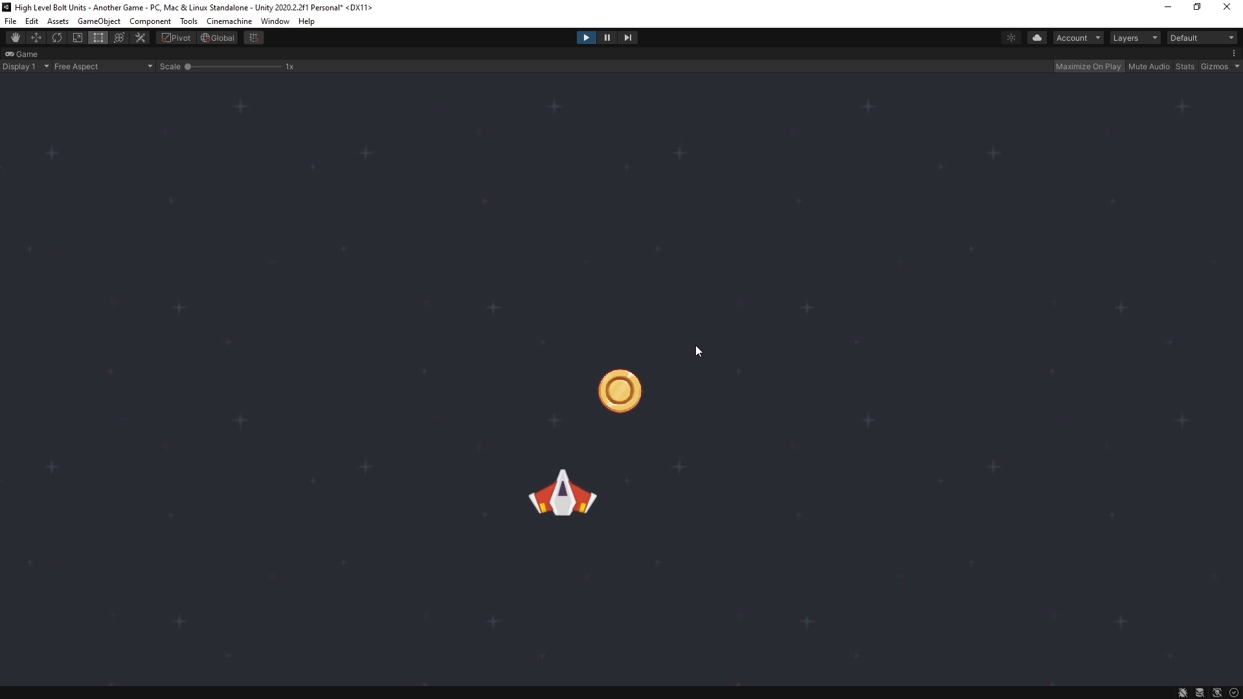
pyautogui.press('Right')
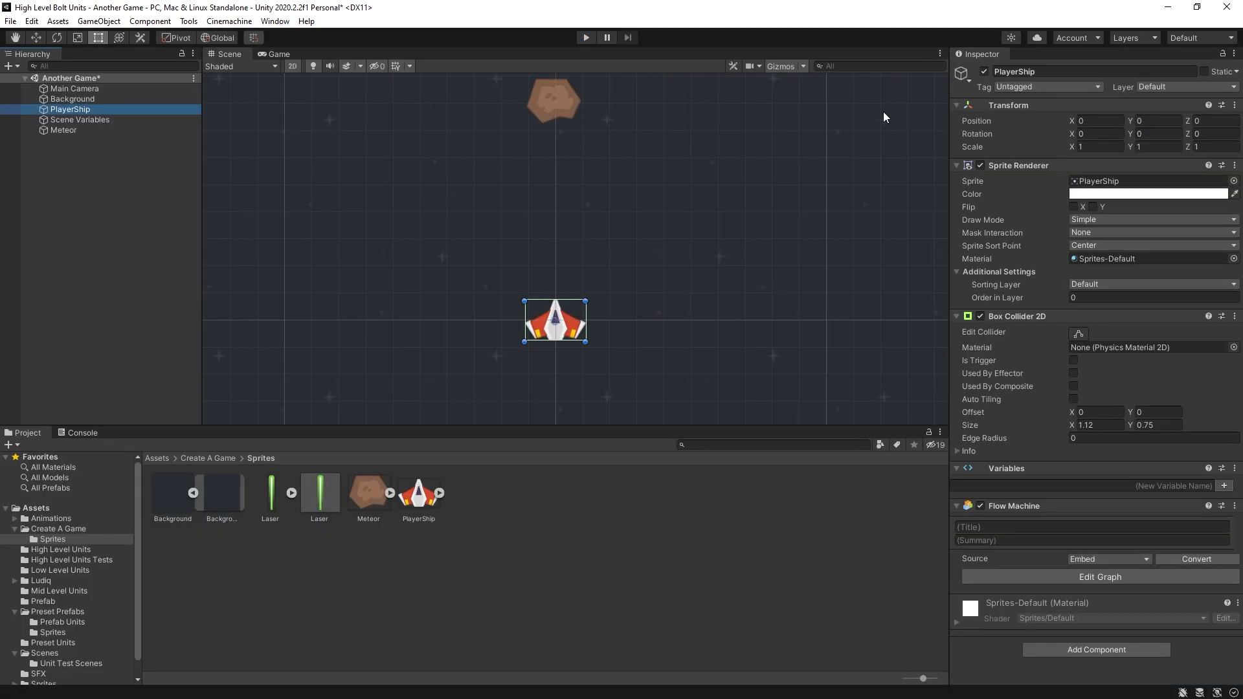
# Tag the PlayerShip as Player, and turn the Meteor into a prefab in the Sprites folder, deleting its scene copy.
pyautogui.click(1035, 86)
pyautogui.click(1026, 172)
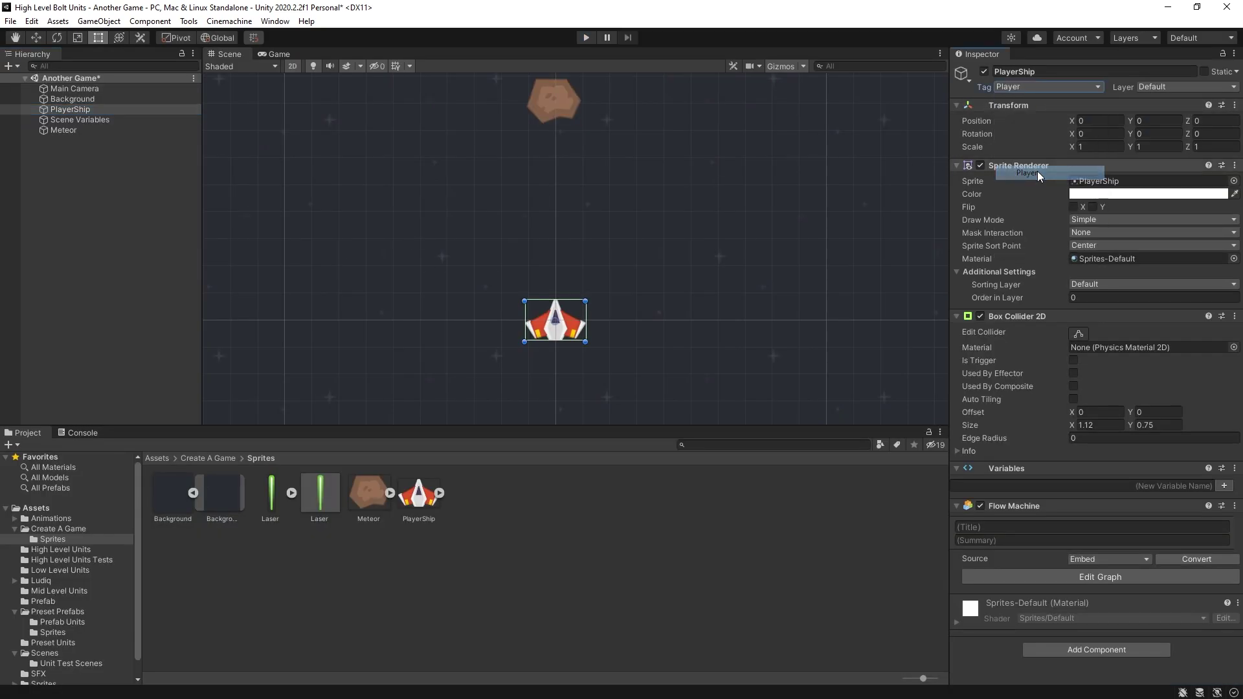
pyautogui.moveTo(64, 130); pyautogui.dragTo(499, 507)
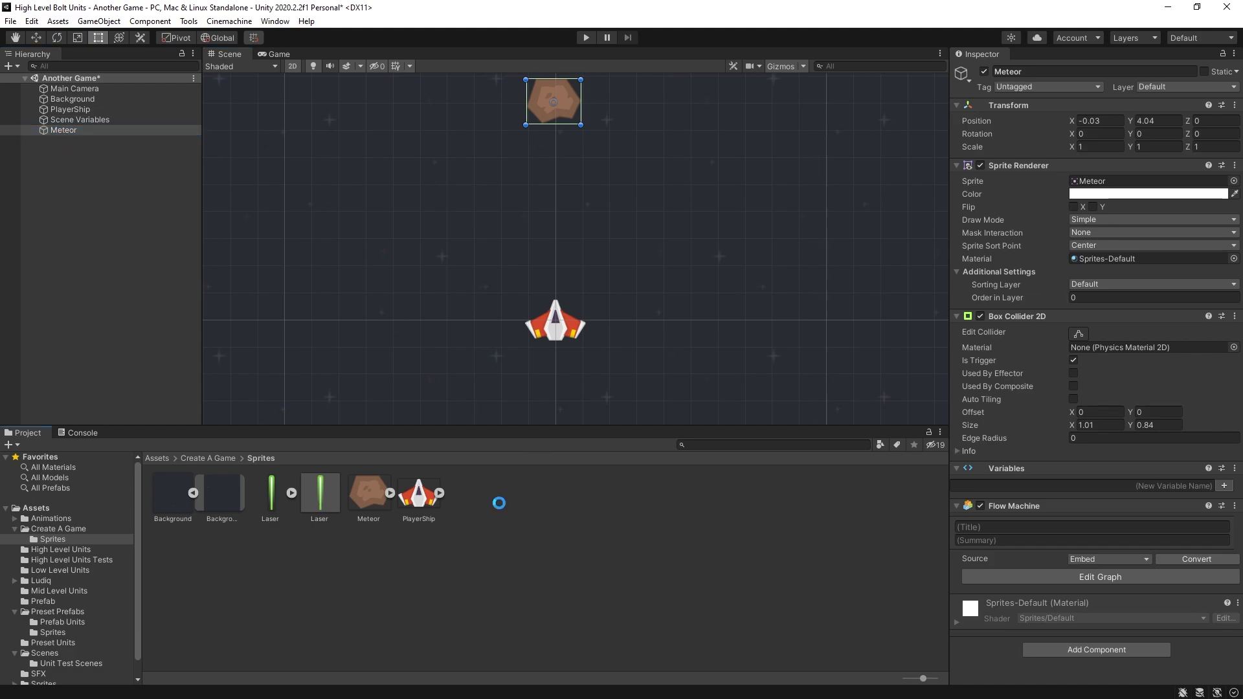
pyautogui.press('Delete')
# Create an empty game object named Spawner and add a Flow Machine to it.
pyautogui.rightClick(62, 152)
pyautogui.click(133, 291)
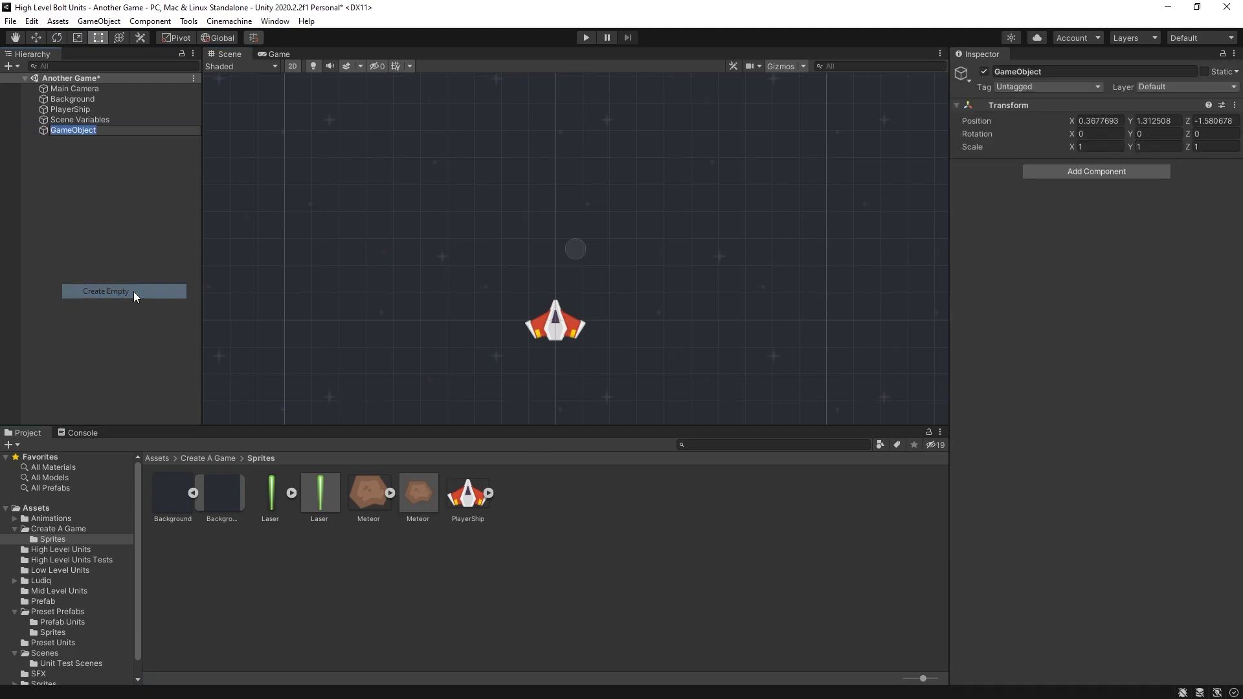
pyautogui.write('Spawner')
pyautogui.press('Return')
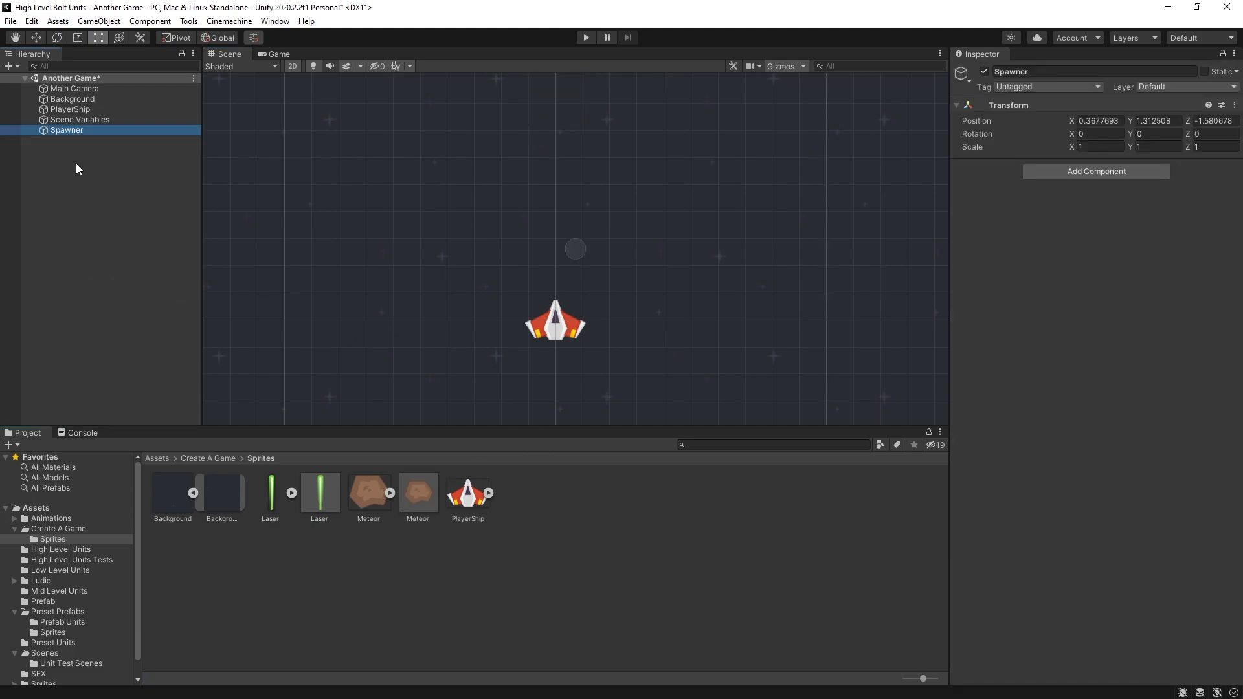
pyautogui.click(1075, 171)
pyautogui.click(1079, 215)
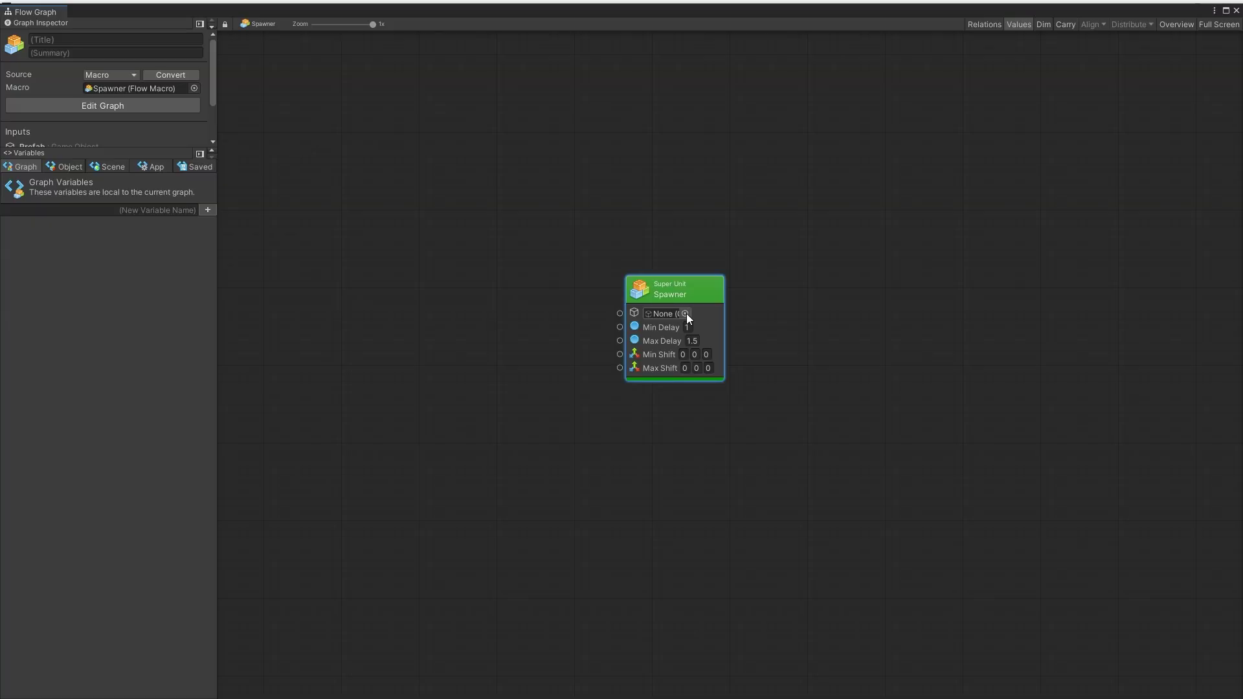
# Configure the Spawner unit with the Meteor prefab, a delay of 2, and X shift from -8 minimum to 8 maximum.
pyautogui.click(685, 314)
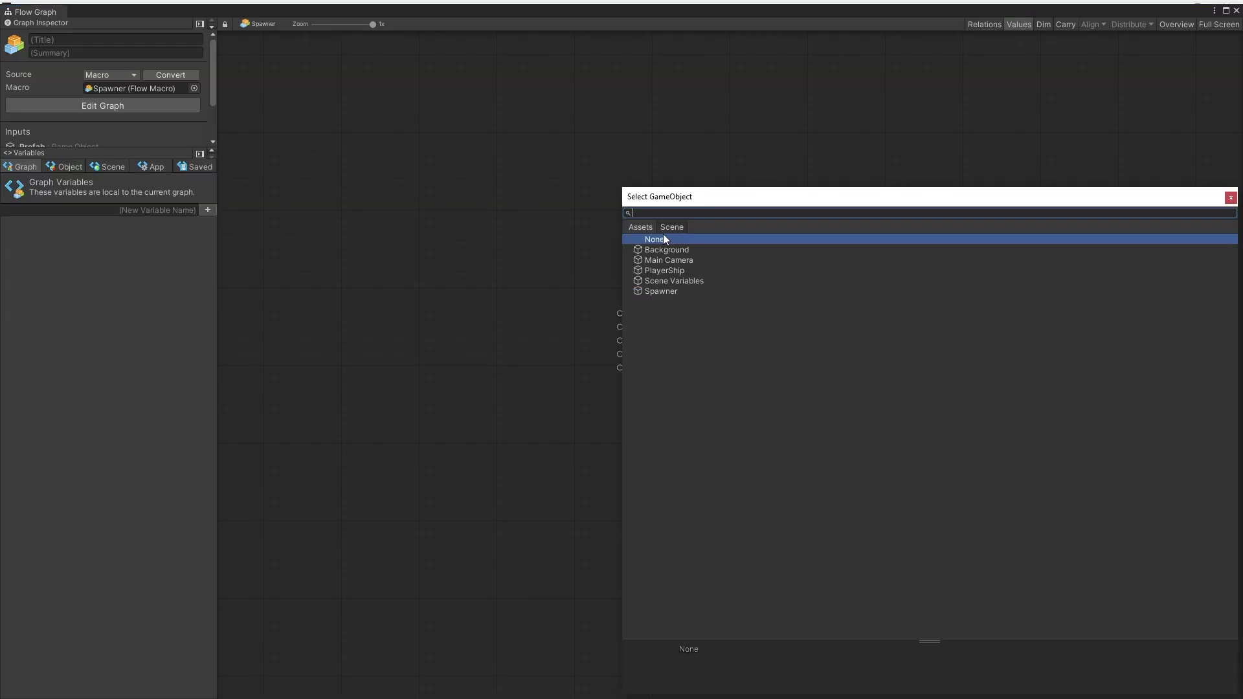
pyautogui.write('meteor')
pyautogui.doubleClick(655, 249)
pyautogui.click(686, 327)
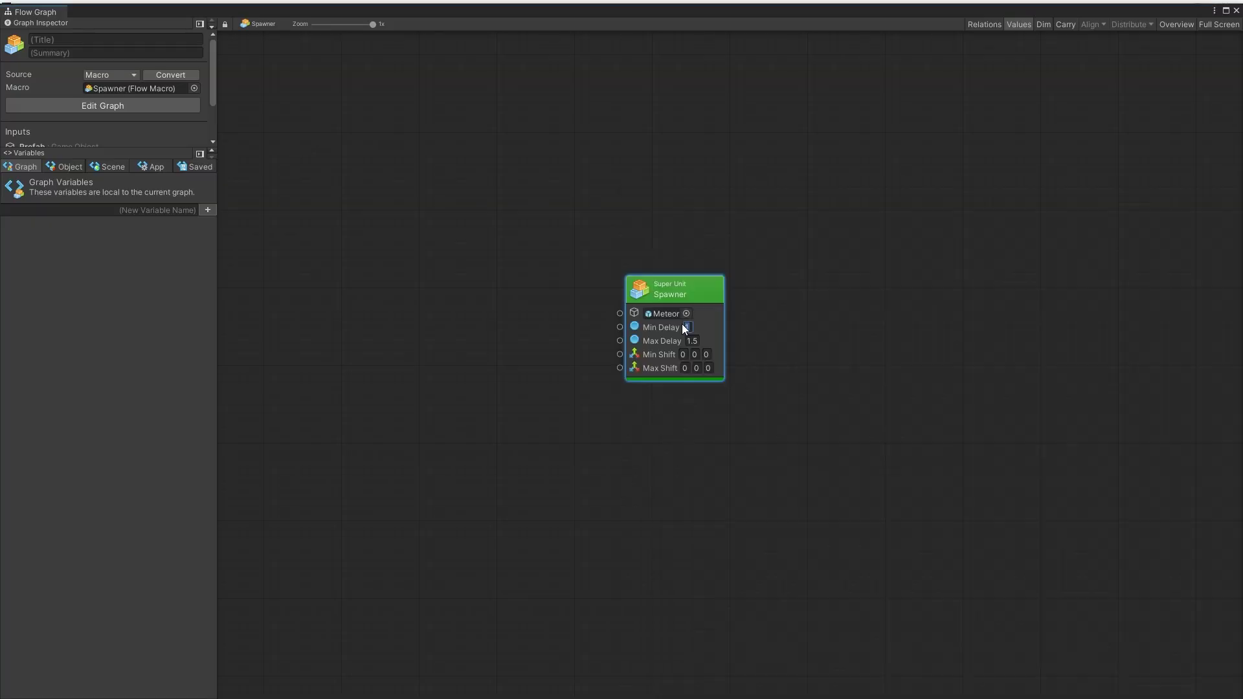
pyautogui.write('2')
pyautogui.write('-8')
pyautogui.click(684, 368)
pyautogui.write('8')
pyautogui.click(654, 263)
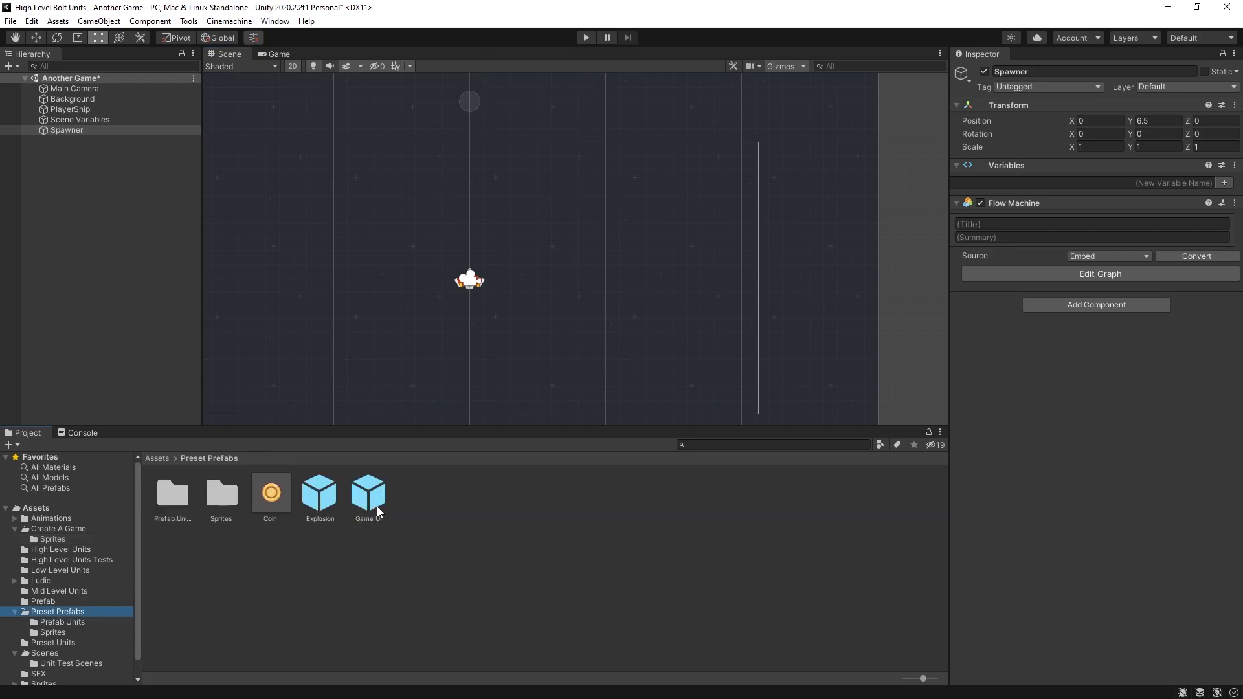
# Add the Game UI prefab from Preset Prefabs to the scene hierarchy.
pyautogui.moveTo(382, 499); pyautogui.dragTo(92, 235)
pyautogui.hotkey('ctrl', '2')
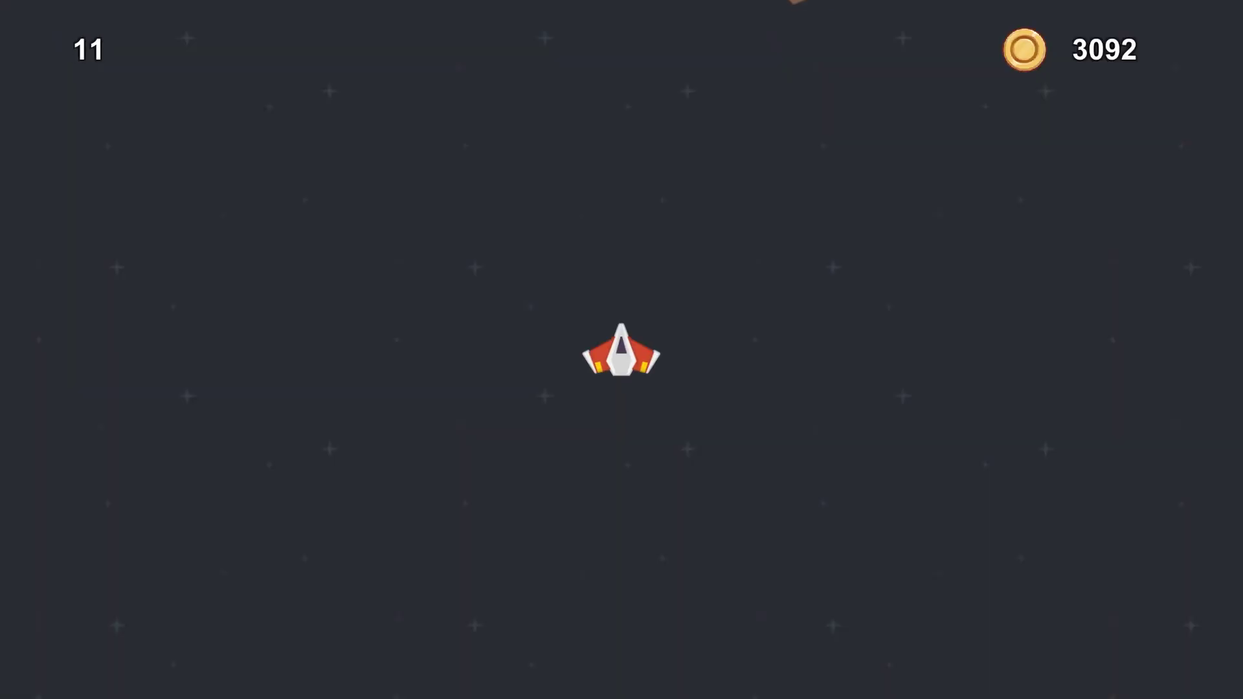
# Play-test the space shooter by flying the ship, shooting the falling meteors and collecting the coins they drop.
pyautogui.press('Right')
pyautogui.press('space')
pyautogui.press('Up')
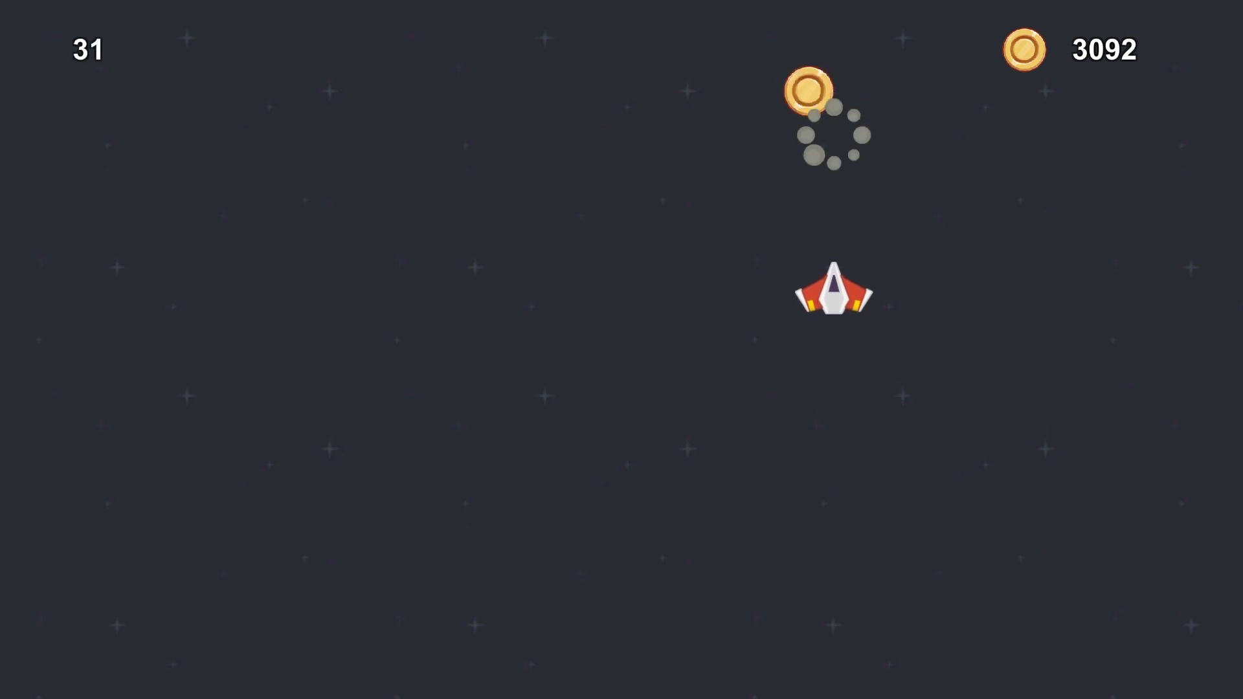
pyautogui.press('Left')
pyautogui.press('Down')
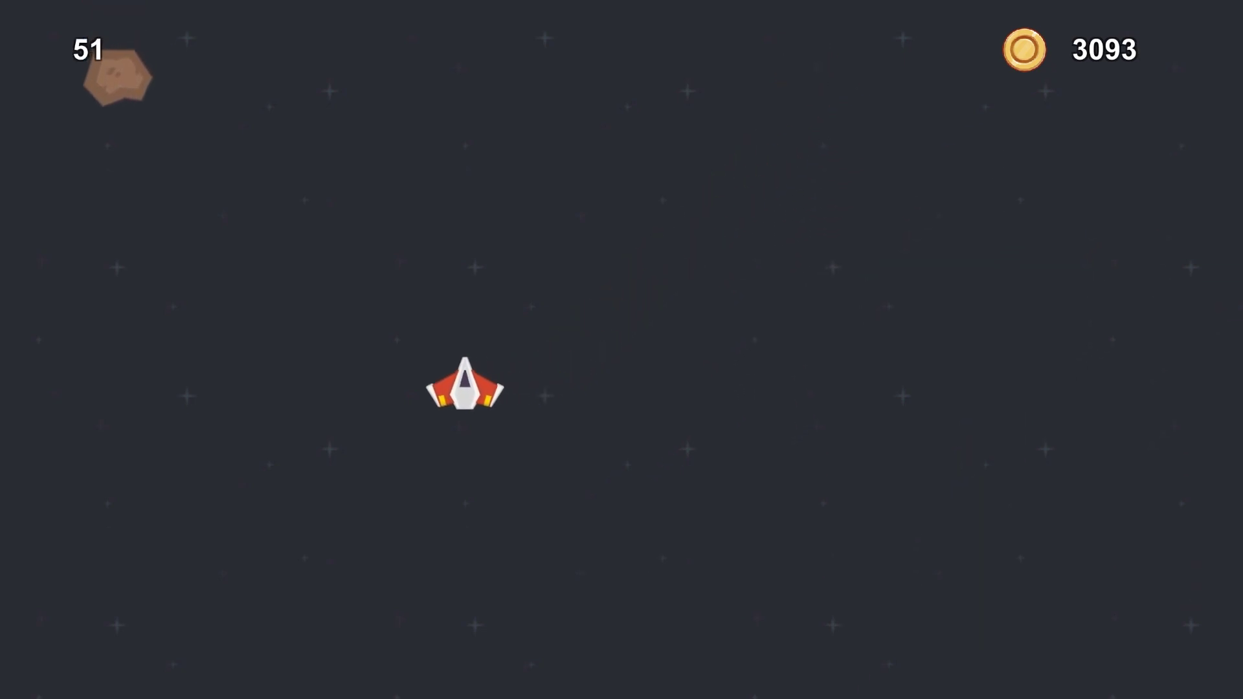
pyautogui.press('Up')
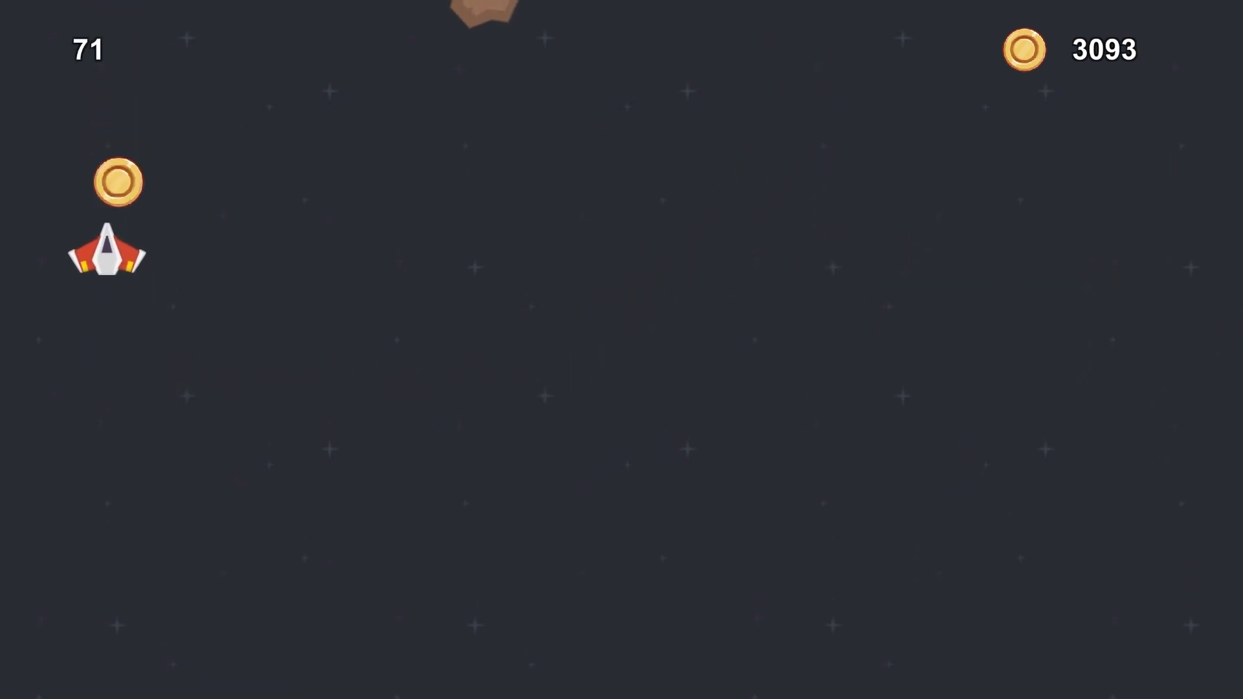
pyautogui.press('Right')
pyautogui.press('Down')
pyautogui.press('Up')
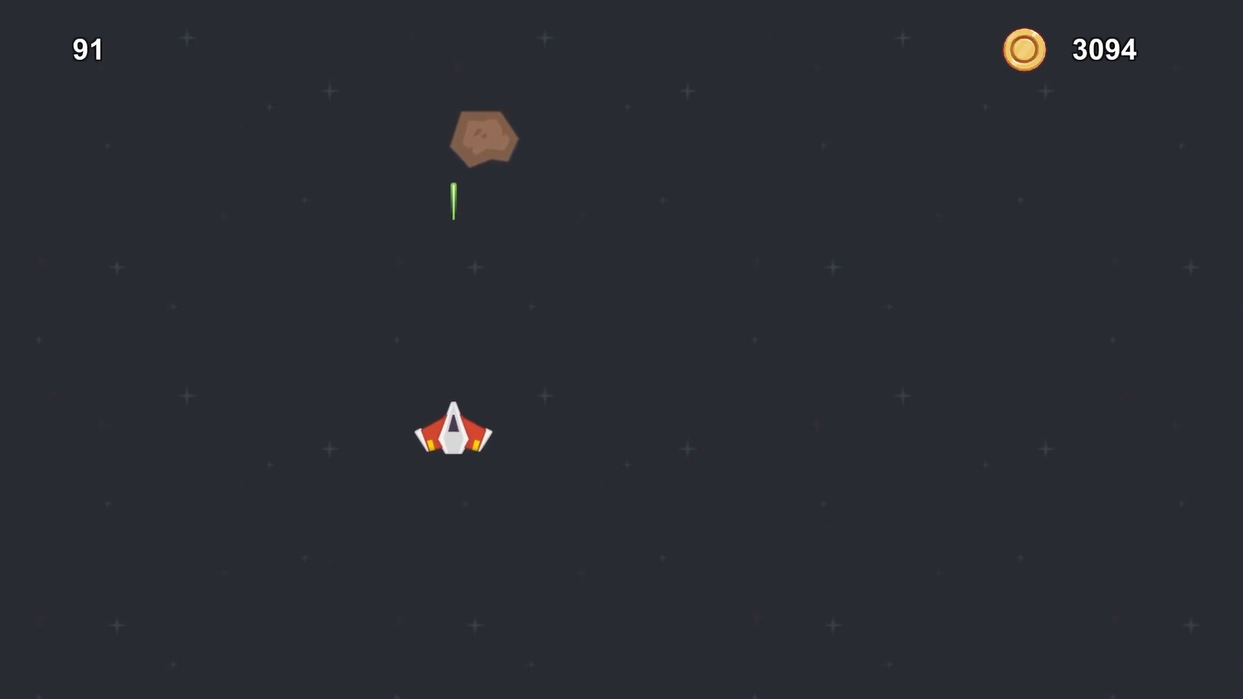
pyautogui.press('Up')
pyautogui.press('Left')
pyautogui.press('Down')
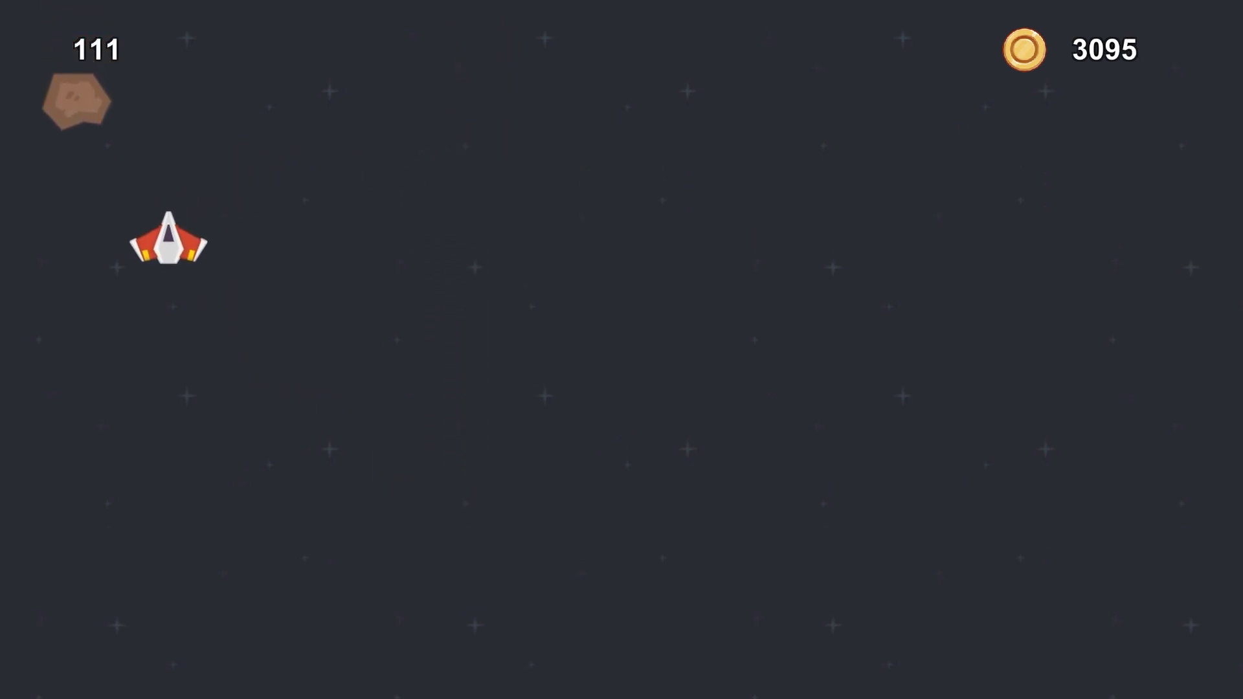
pyautogui.press('Up')
pyautogui.press('Right')
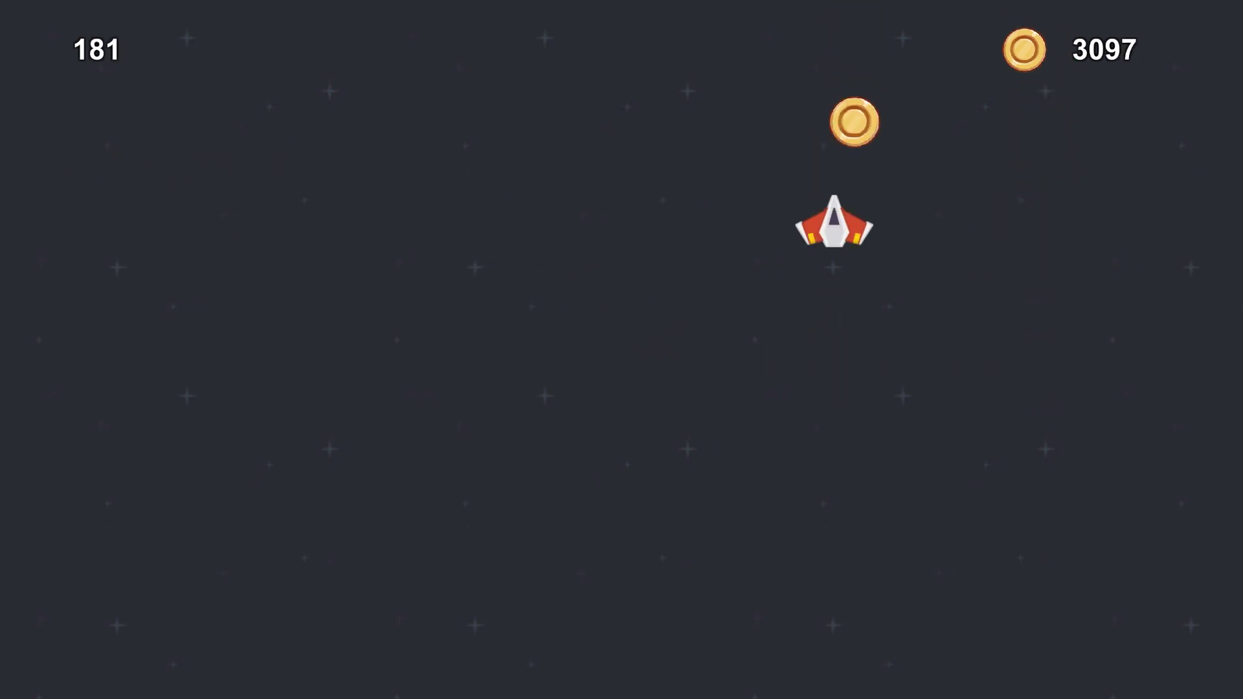
pyautogui.press('Right')
pyautogui.press('Down')
pyautogui.press('Left')
pyautogui.press('Right')
pyautogui.press('Up')
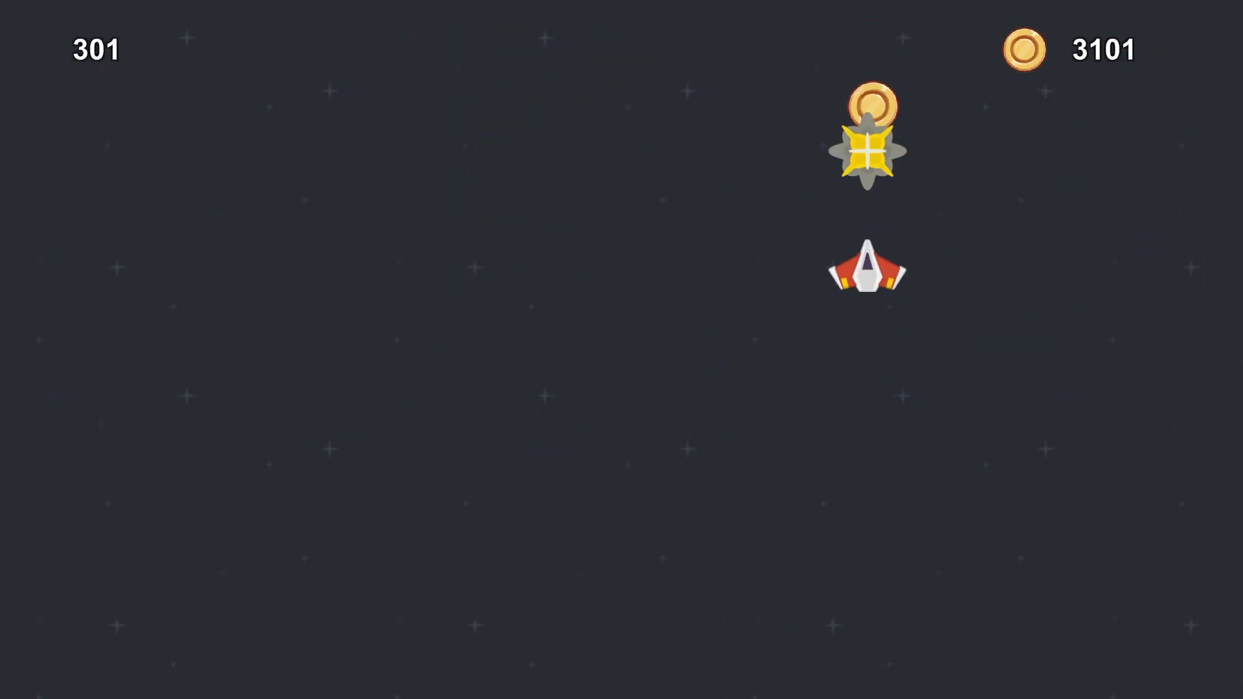
pyautogui.press('Left')
pyautogui.press('Down')
pyautogui.press('Left')
pyautogui.press('Up')
pyautogui.press('Down')
pyautogui.press('Up')
pyautogui.press('Right')
pyautogui.press('Down')
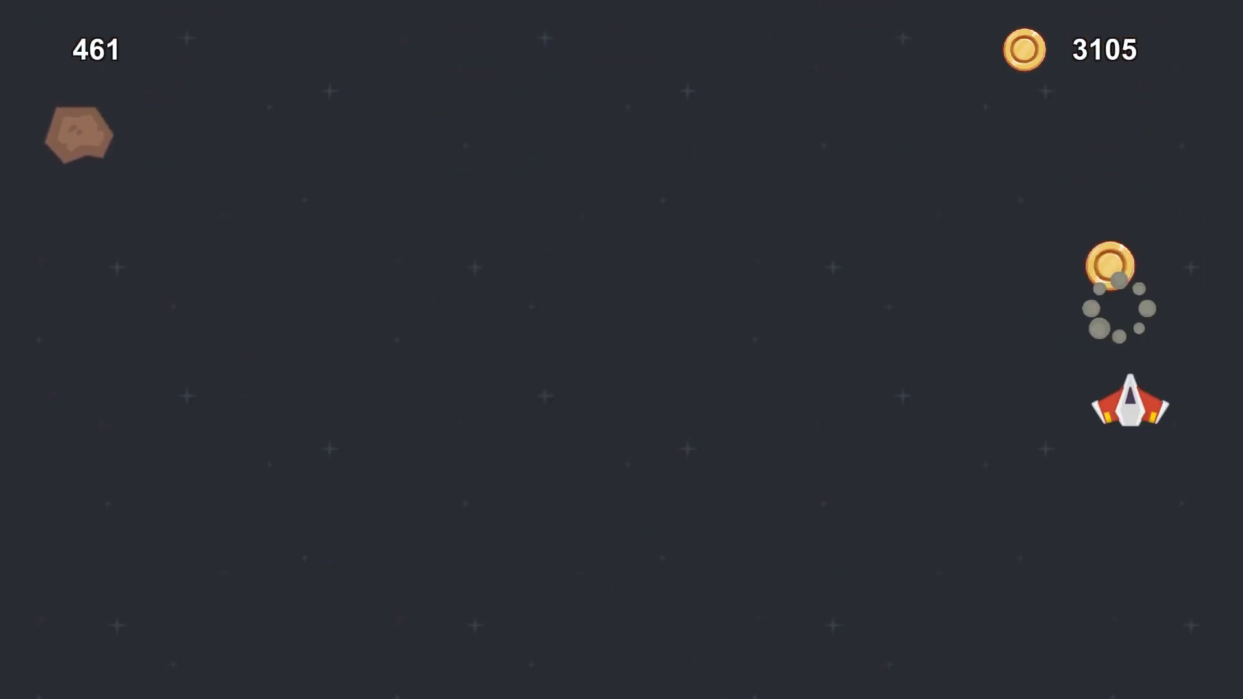
pyautogui.press('Left')
pyautogui.press('Right')
pyautogui.press('Up')
pyautogui.press('Left')
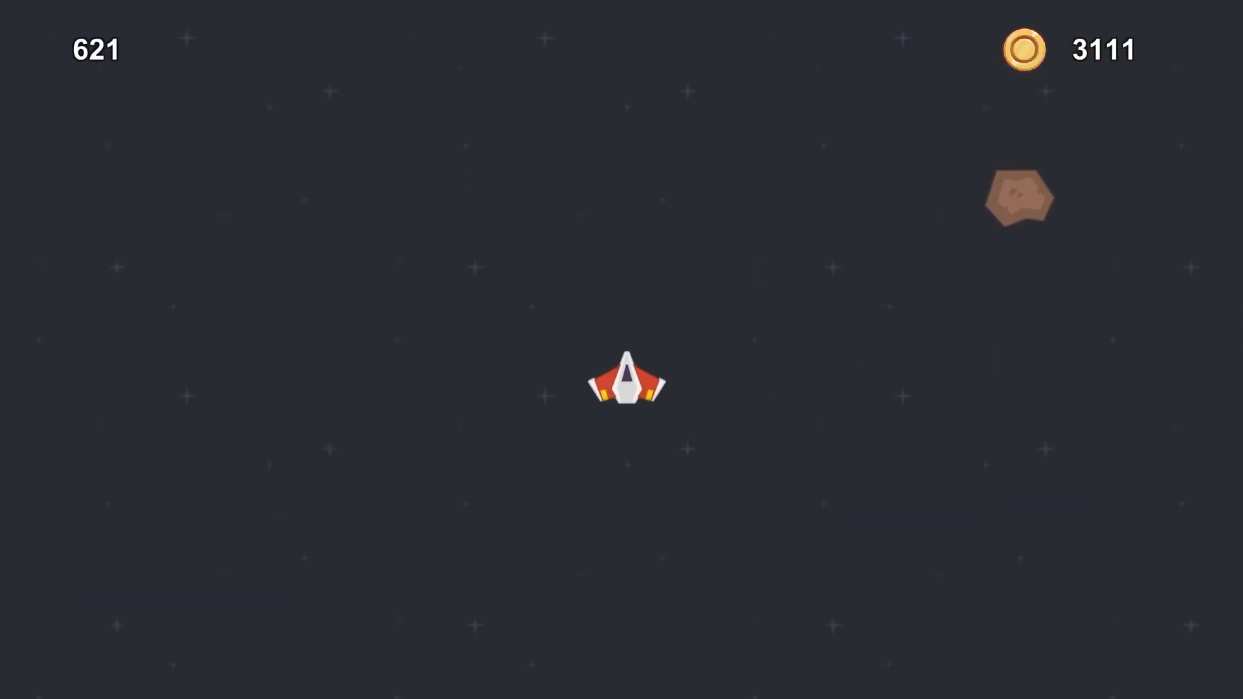
pyautogui.press('Down')
pyautogui.press('Left')
pyautogui.press('Up')
pyautogui.press('Right')
pyautogui.press('Down')
pyautogui.press('Left')
pyautogui.press('Up')
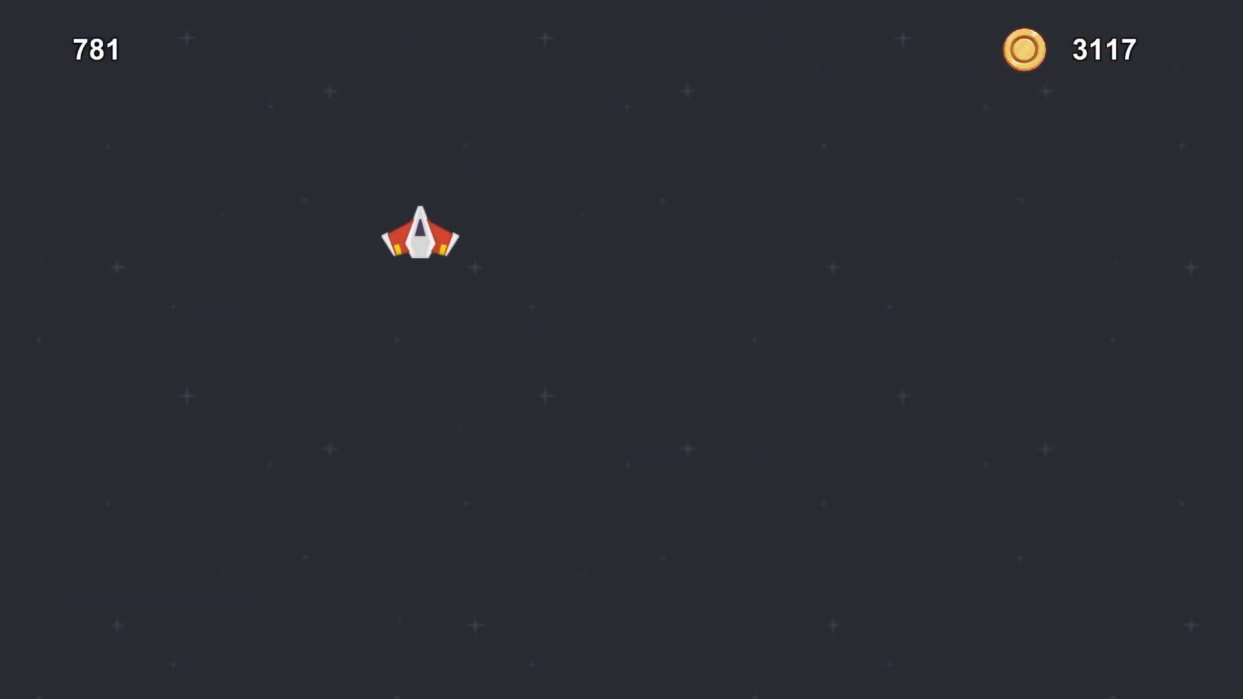
pyautogui.press('Down')
pyautogui.press('Right')
pyautogui.press('Down')
pyautogui.press('Up')
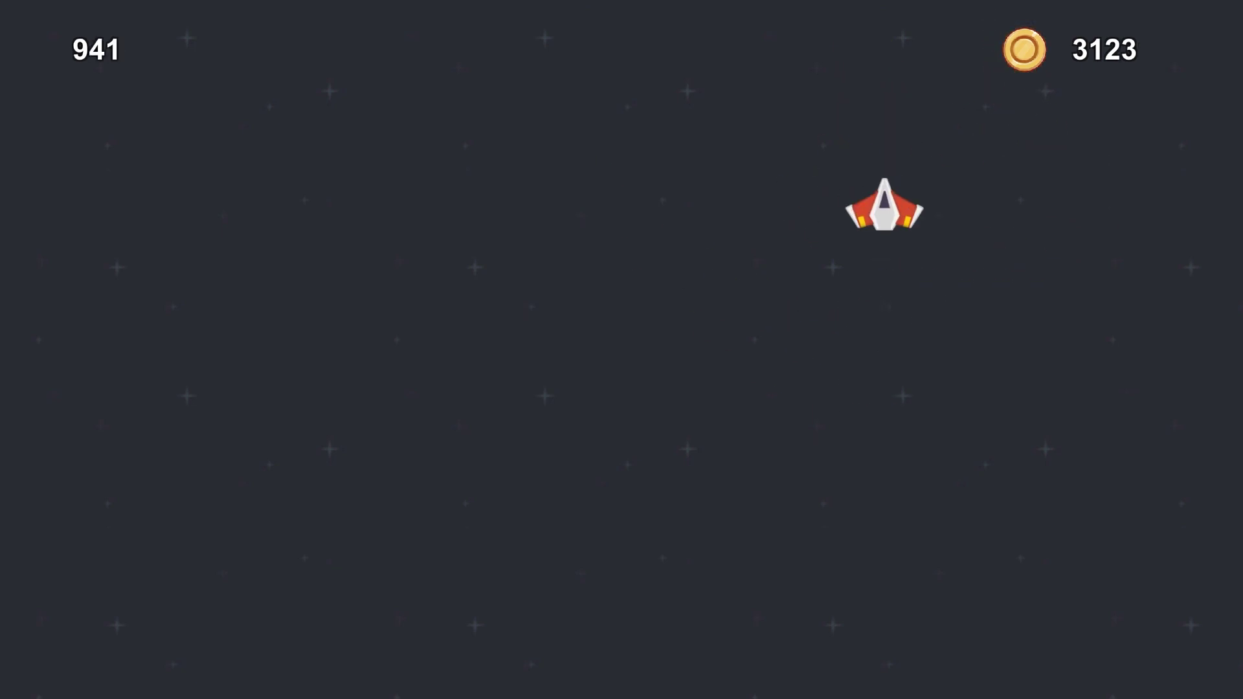